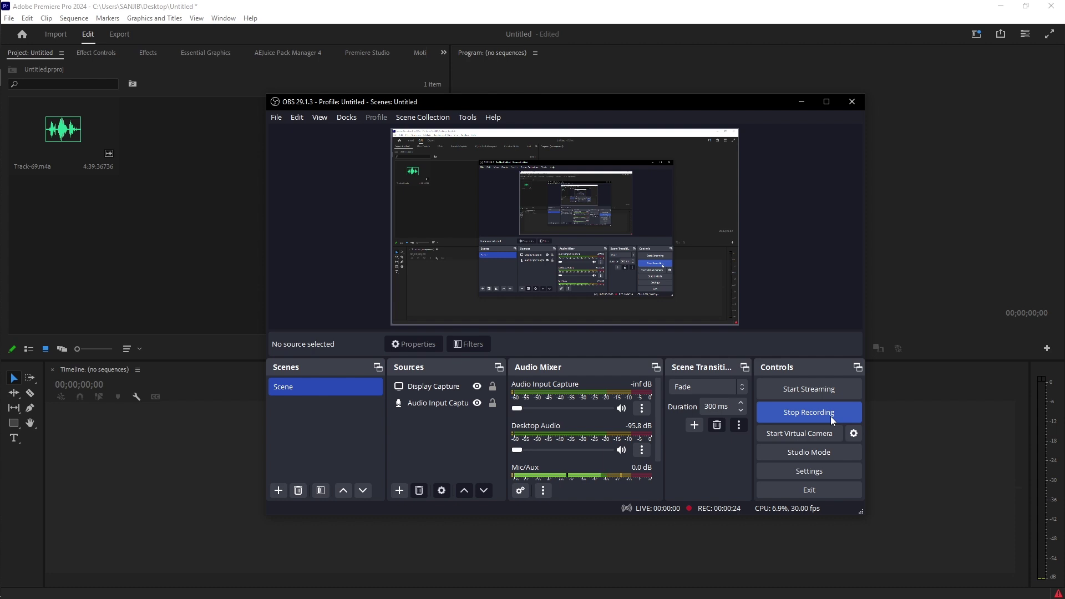
# Create a sequence from Track-69.m4a and play back roughly the first ten seconds of its audio
pyautogui.moveTo(65, 147); pyautogui.dragTo(187, 469)
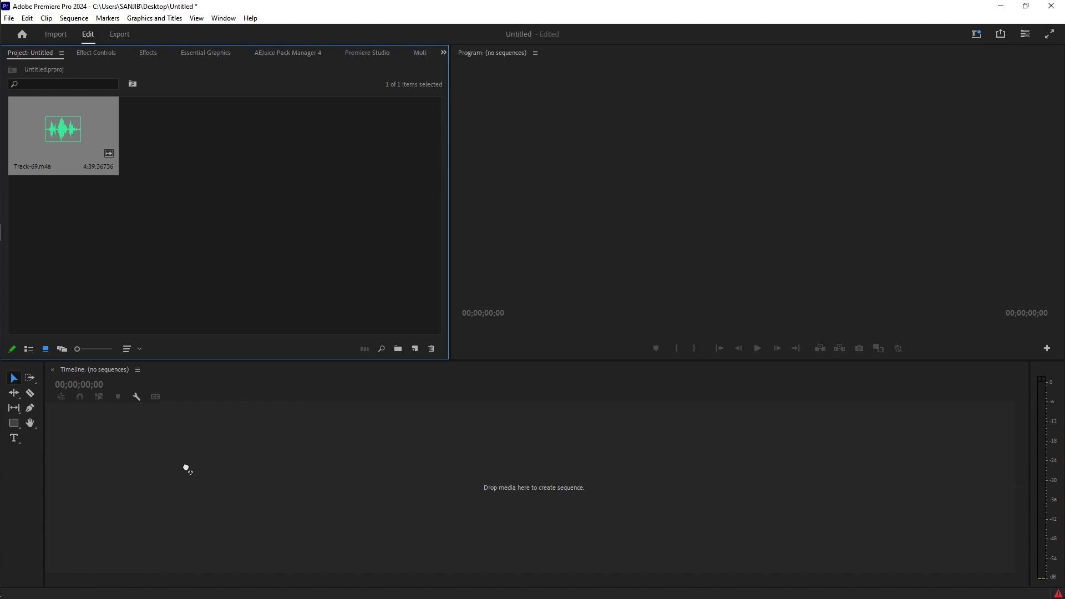
pyautogui.moveTo(187, 469); pyautogui.dragTo(186, 467)
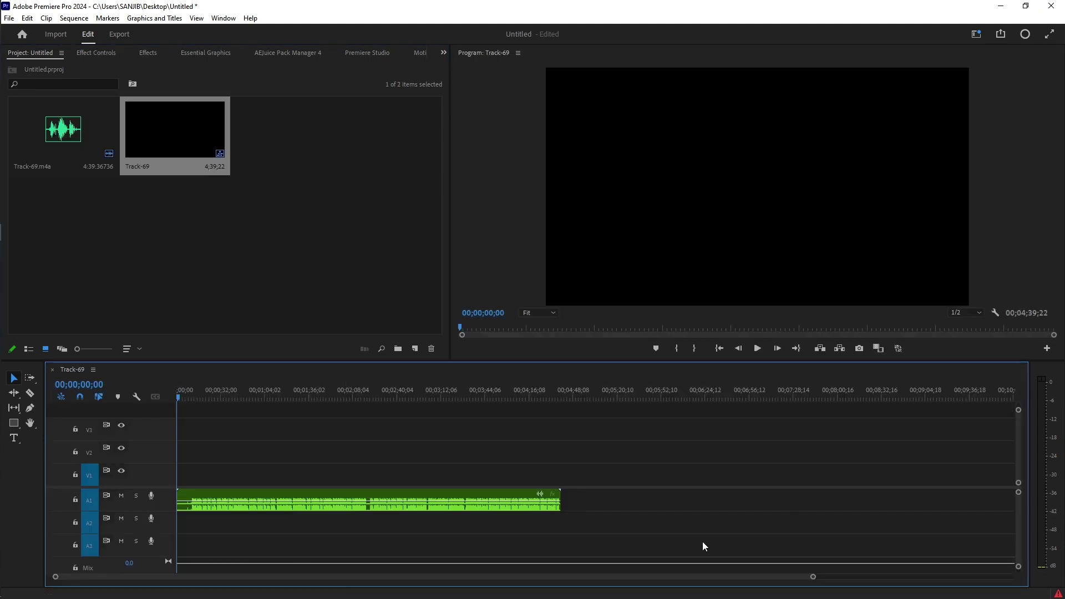
pyautogui.moveTo(813, 580); pyautogui.dragTo(501, 559)
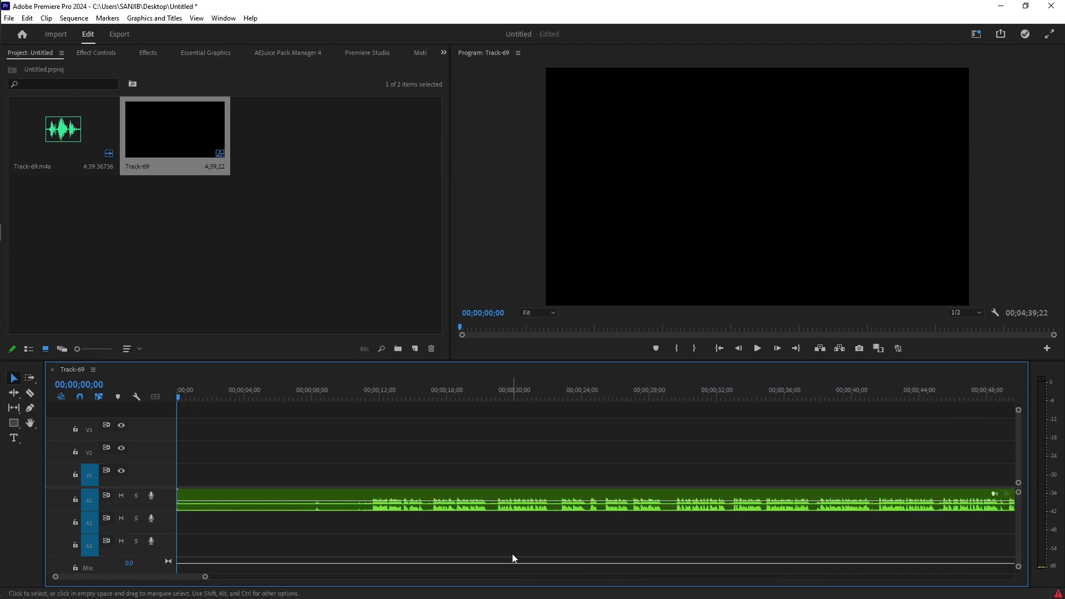
pyautogui.press('space')
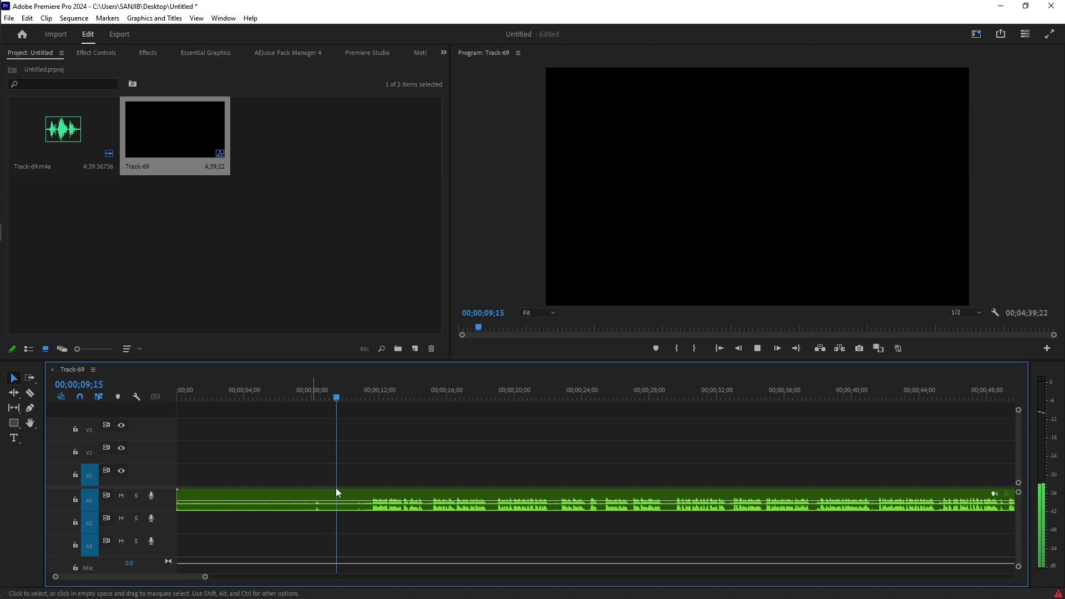
pyautogui.press('space')
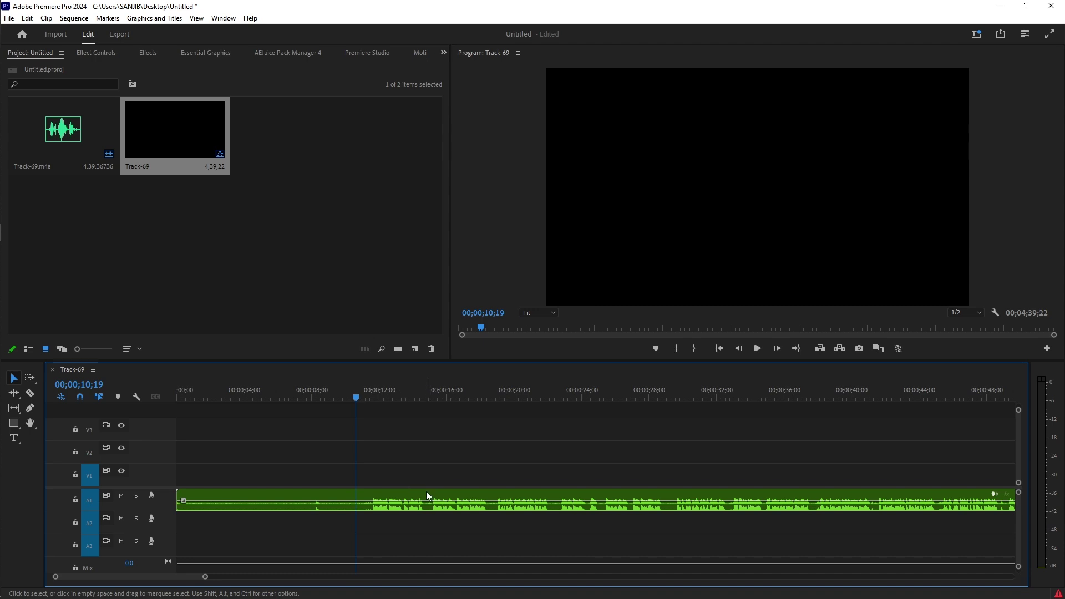
# Send the Track-69 timeline clip to Adobe Audition for editing and postpone the decision about the recovered session
pyautogui.click(427, 492)
pyautogui.rightClick(426, 491)
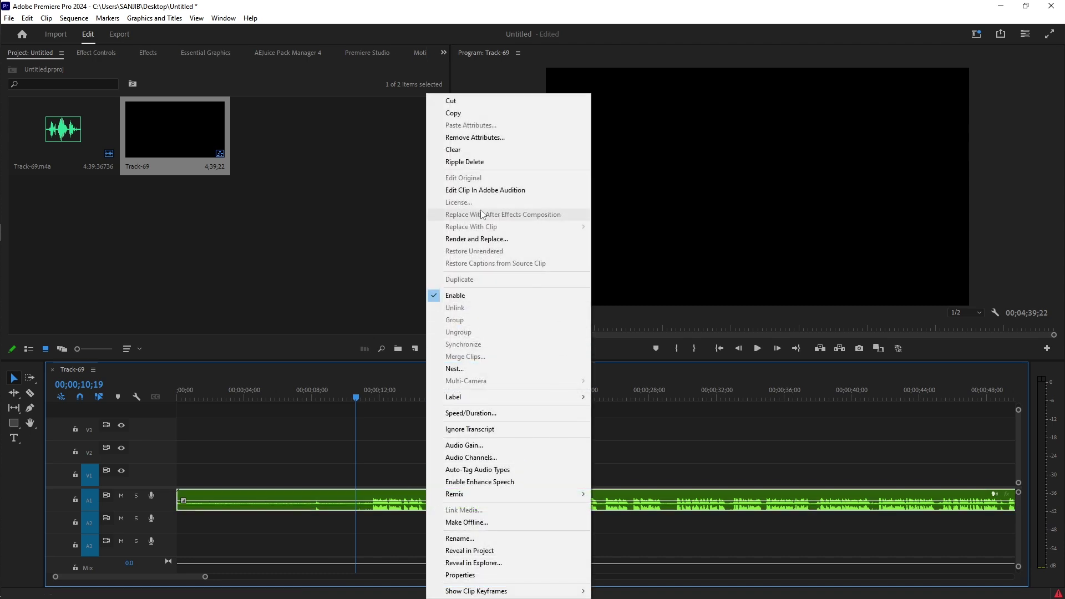
pyautogui.click(356, 447)
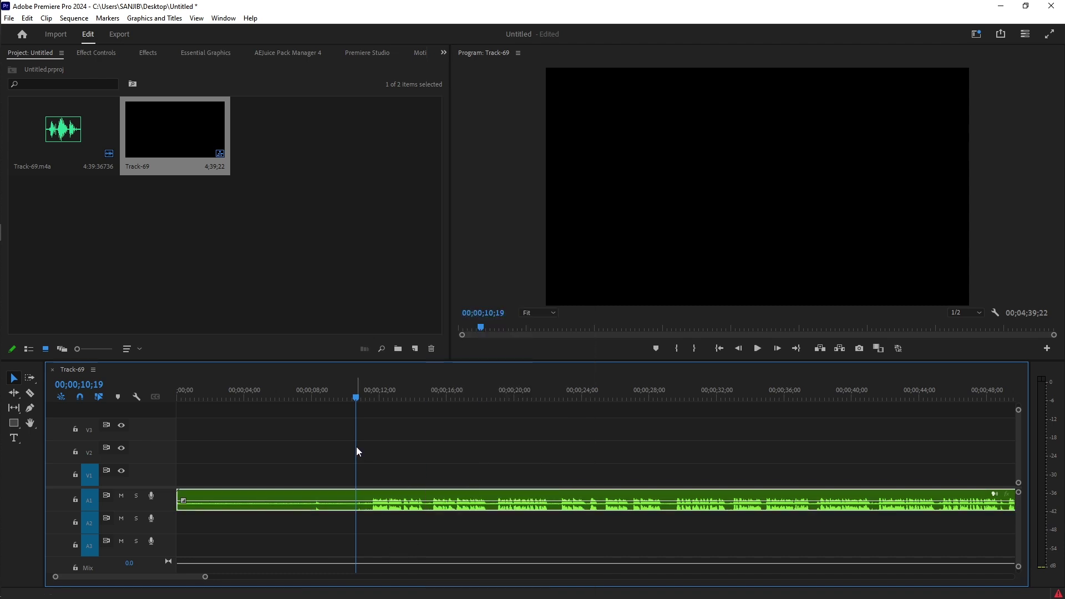
pyautogui.rightClick(438, 502)
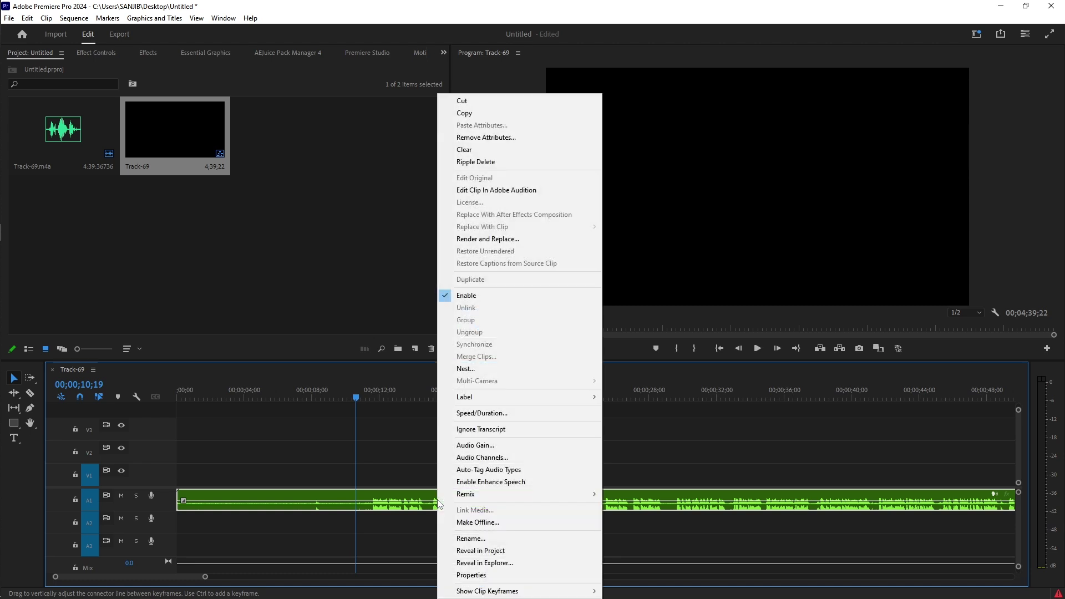
pyautogui.click(501, 190)
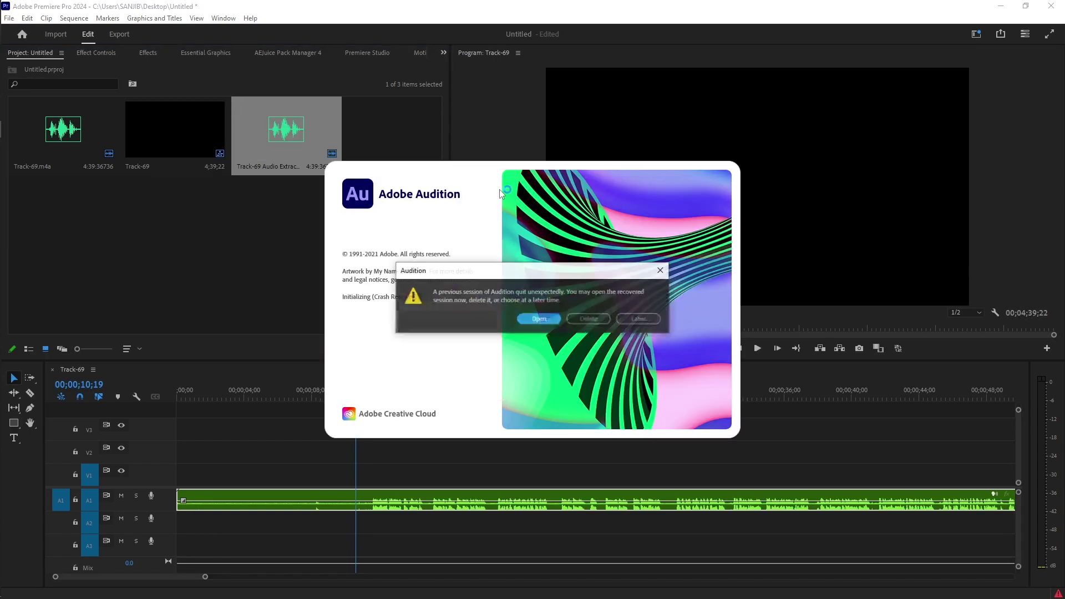
pyautogui.click(636, 320)
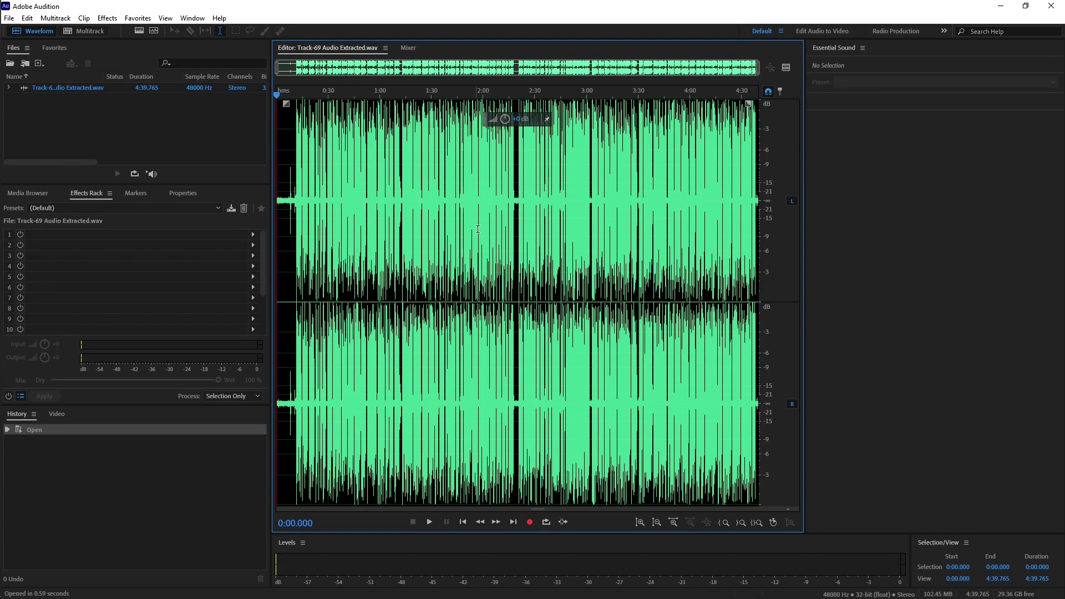
# Try lowering the volume of the whole extracted recording and undo the amplification
pyautogui.moveTo(505, 118); pyautogui.dragTo(497, 108)
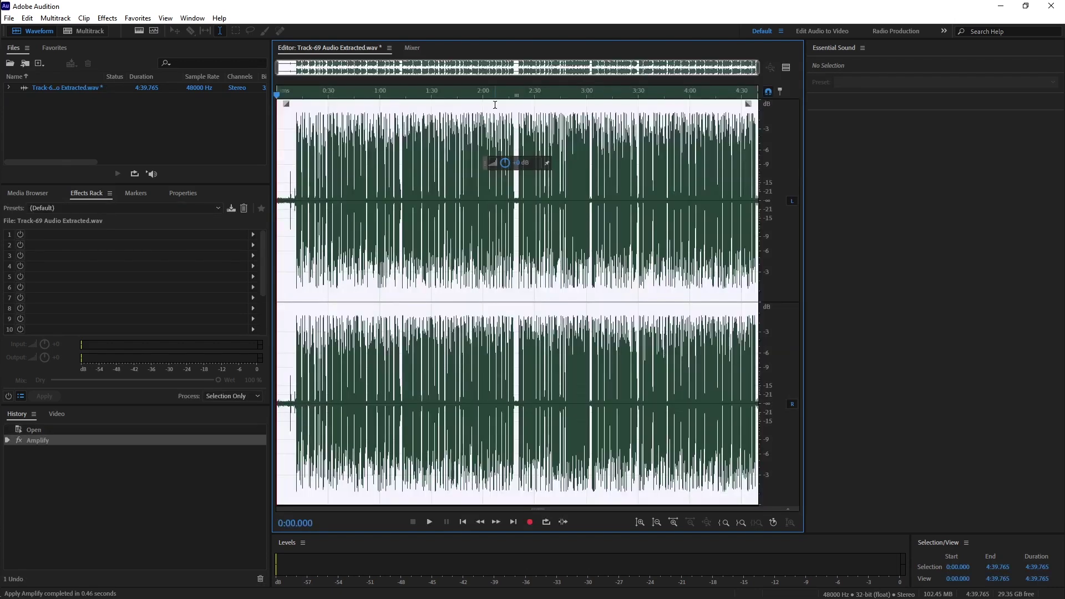
pyautogui.hotkey('ctrl', 'z')
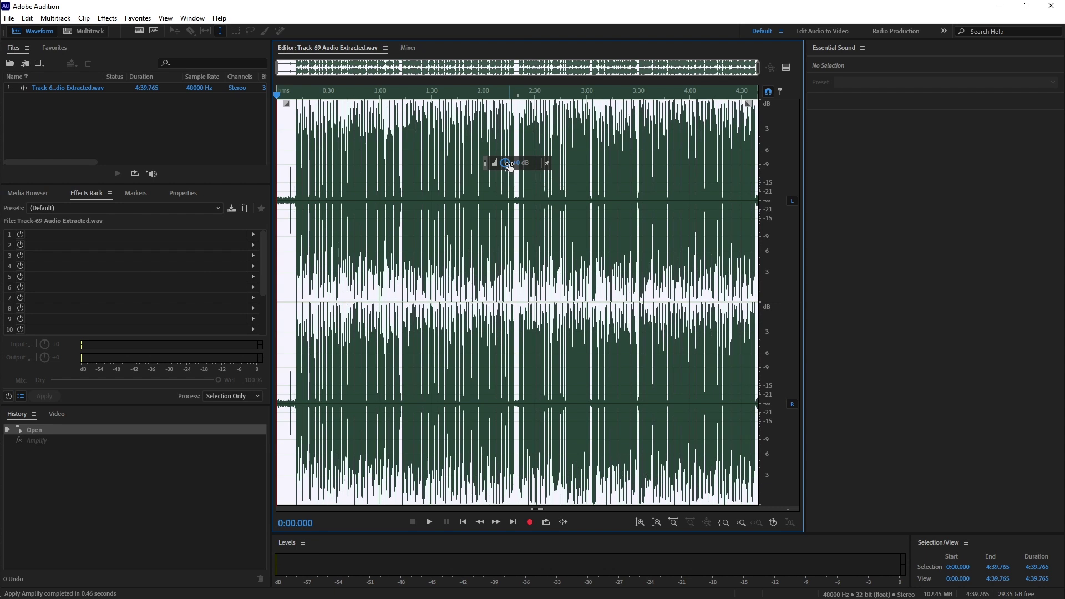
# Play the quiet opening of the extracted audio and inspect the background noise before the speech starts
pyautogui.moveTo(759, 67); pyautogui.dragTo(305, 66)
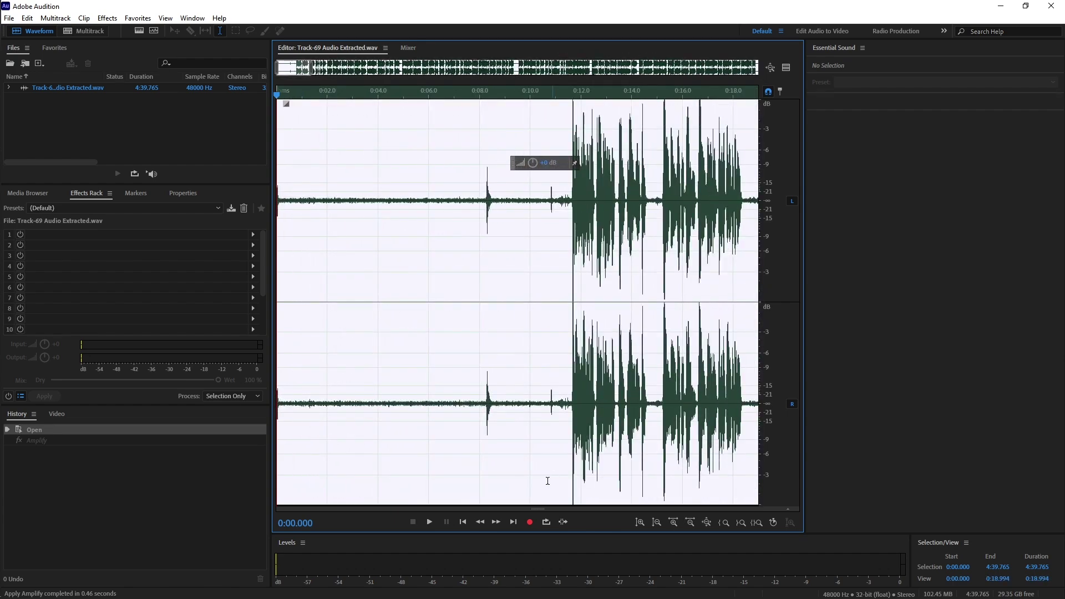
pyautogui.click(430, 522)
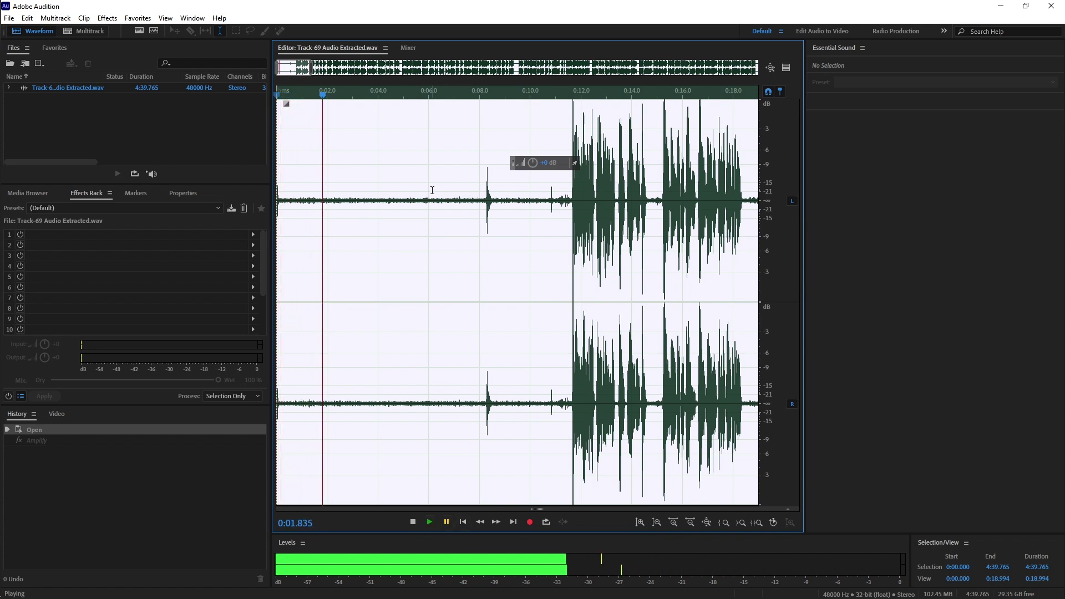
pyautogui.moveTo(468, 200); pyautogui.dragTo(255, 173)
pyautogui.click(464, 194)
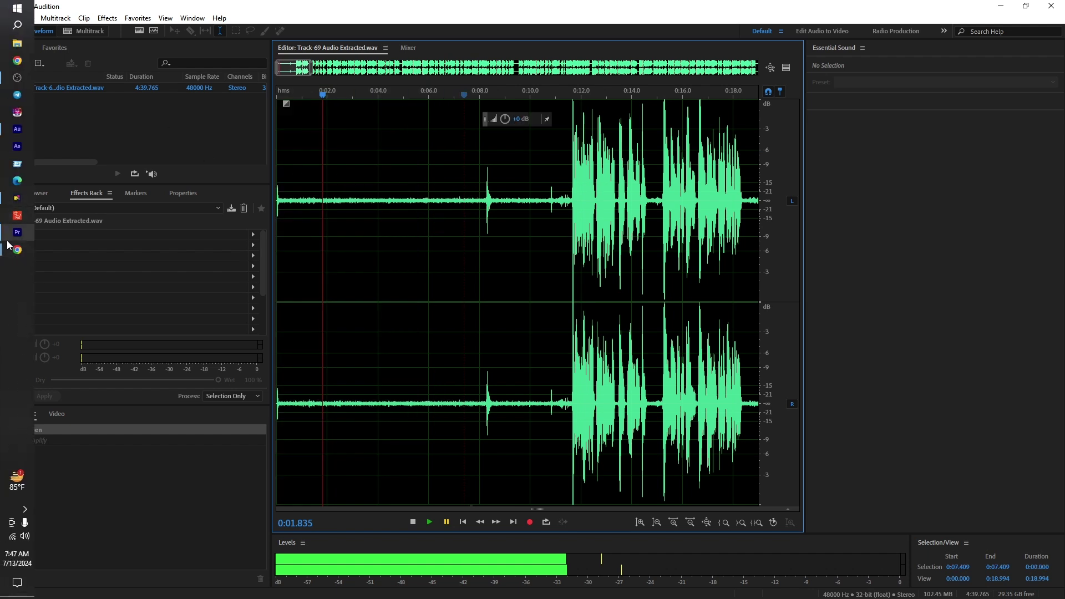
pyautogui.moveTo(17, 249)
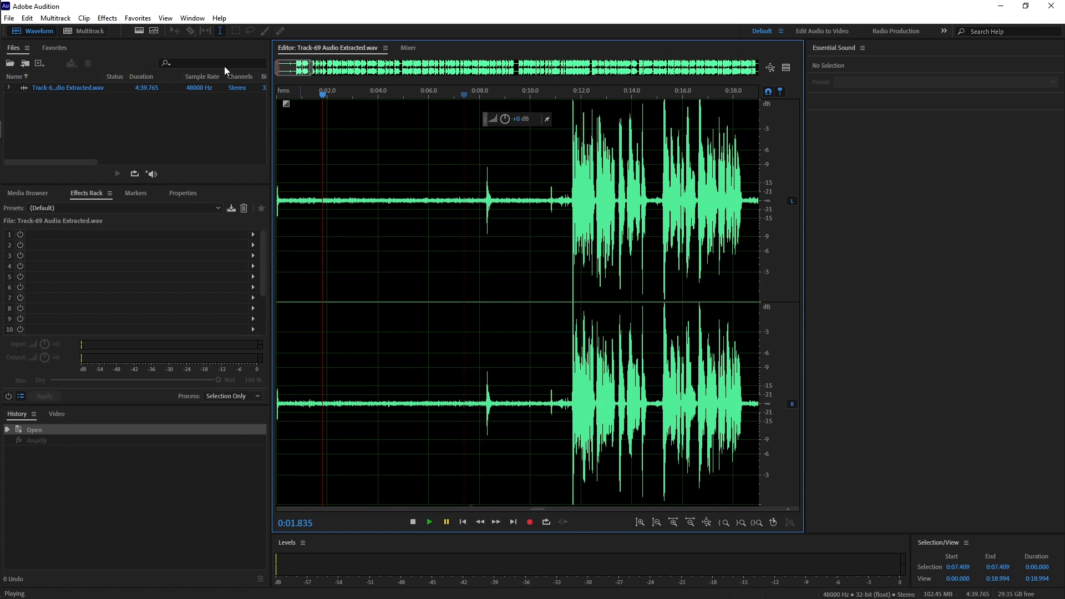
pyautogui.click(10, 18)
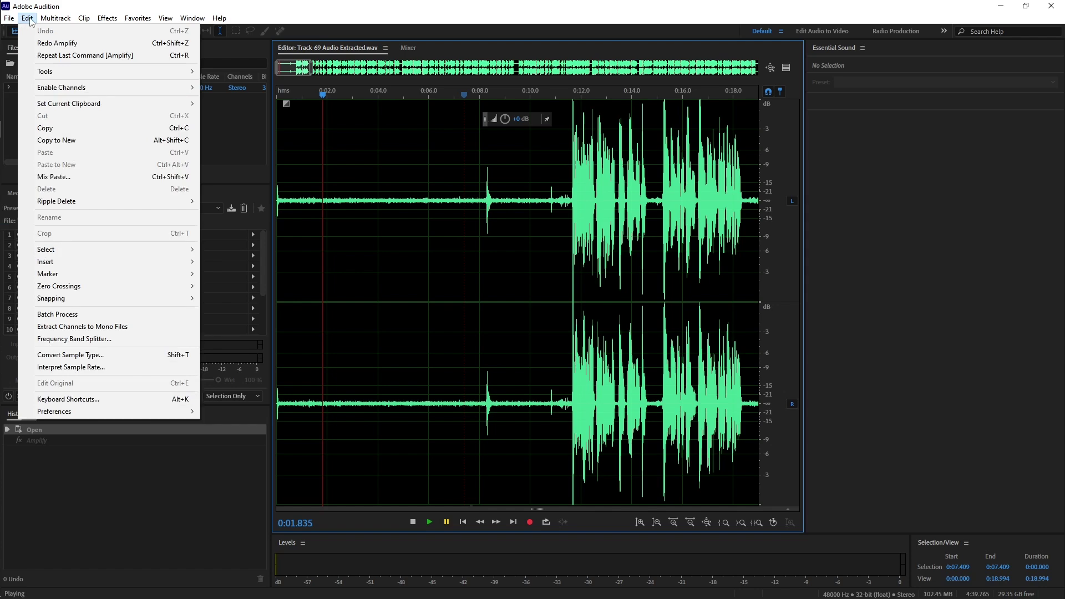
pyautogui.moveTo(91, 21)
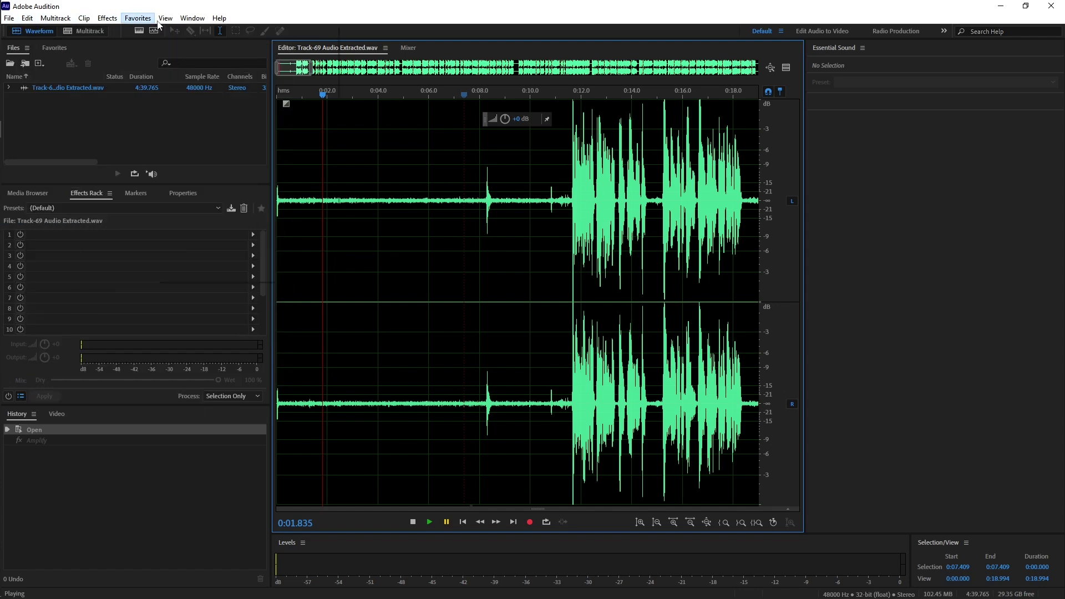
pyautogui.moveTo(216, 25)
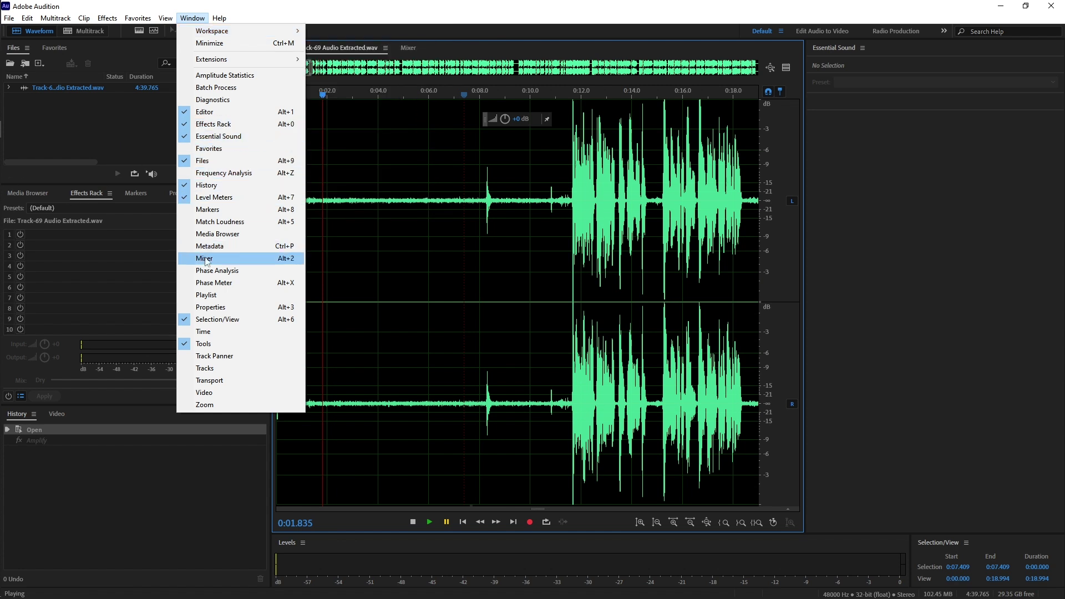
pyautogui.click(124, 129)
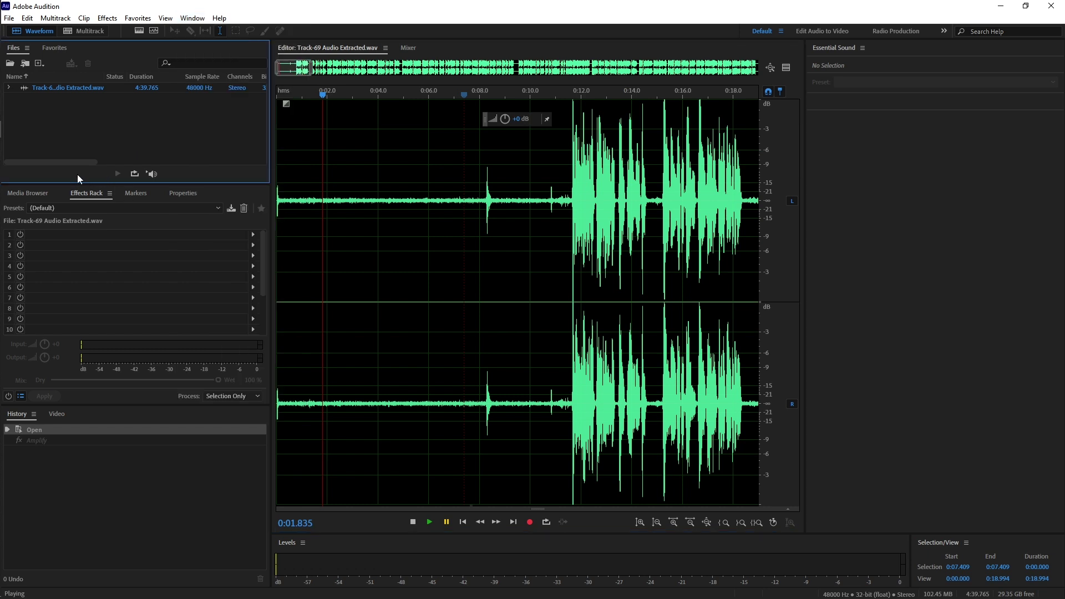
# Dock the Media Browser and Essential Sound panels in the same group as the Files panel
pyautogui.moveTo(18, 198); pyautogui.dragTo(79, 48)
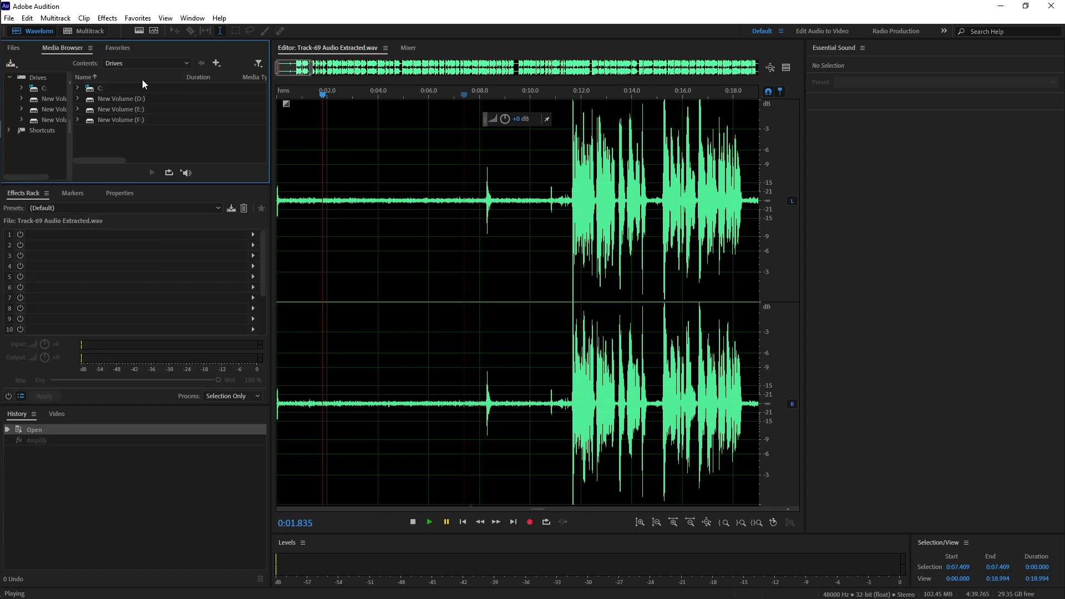
pyautogui.click(832, 46)
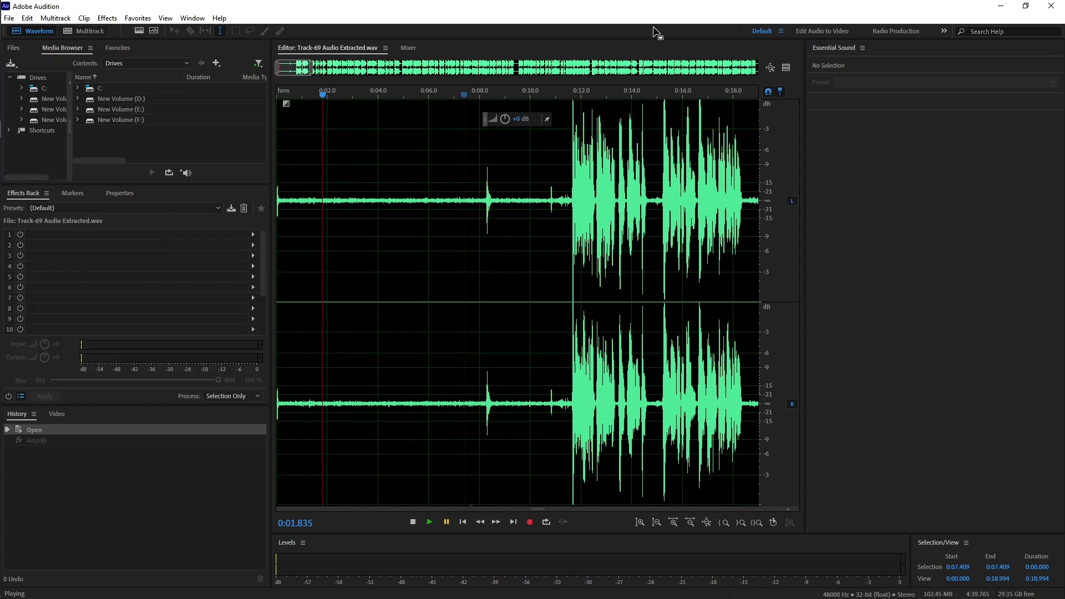
pyautogui.moveTo(95, 35); pyautogui.dragTo(154, 49)
# Close the Favorites and Media Browser panels in the Files panel group
pyautogui.click(183, 48)
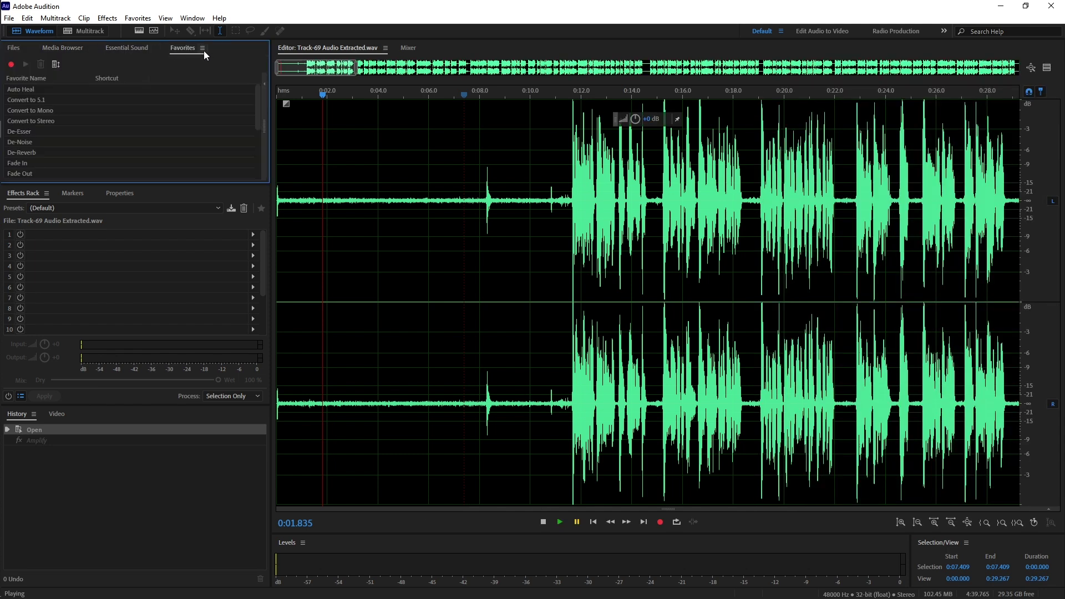
pyautogui.rightClick(205, 49)
pyautogui.click(222, 51)
pyautogui.click(57, 51)
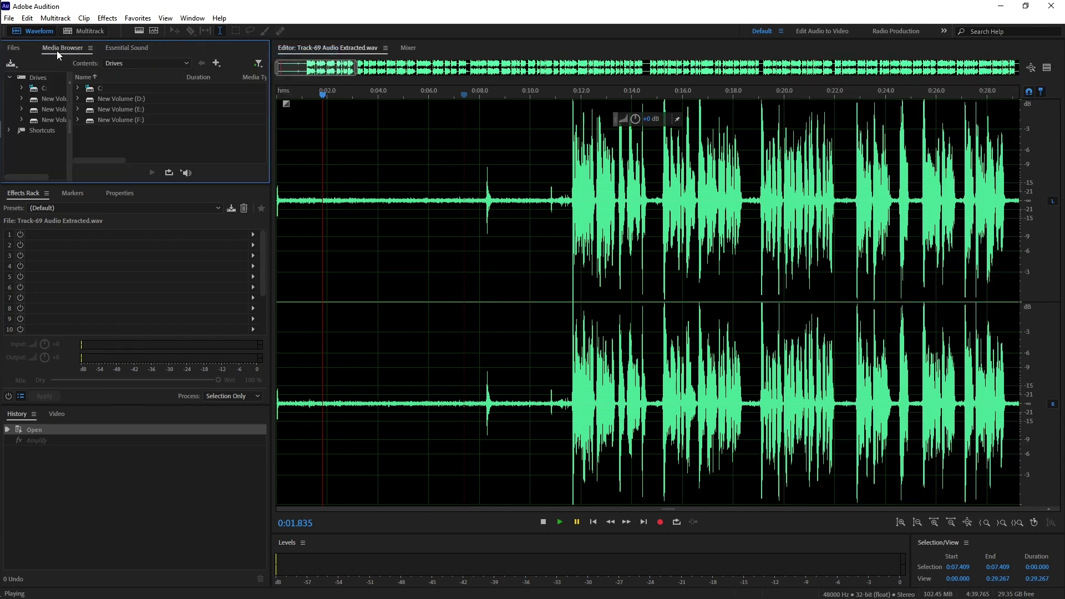
pyautogui.rightClick(100, 52)
pyautogui.click(113, 51)
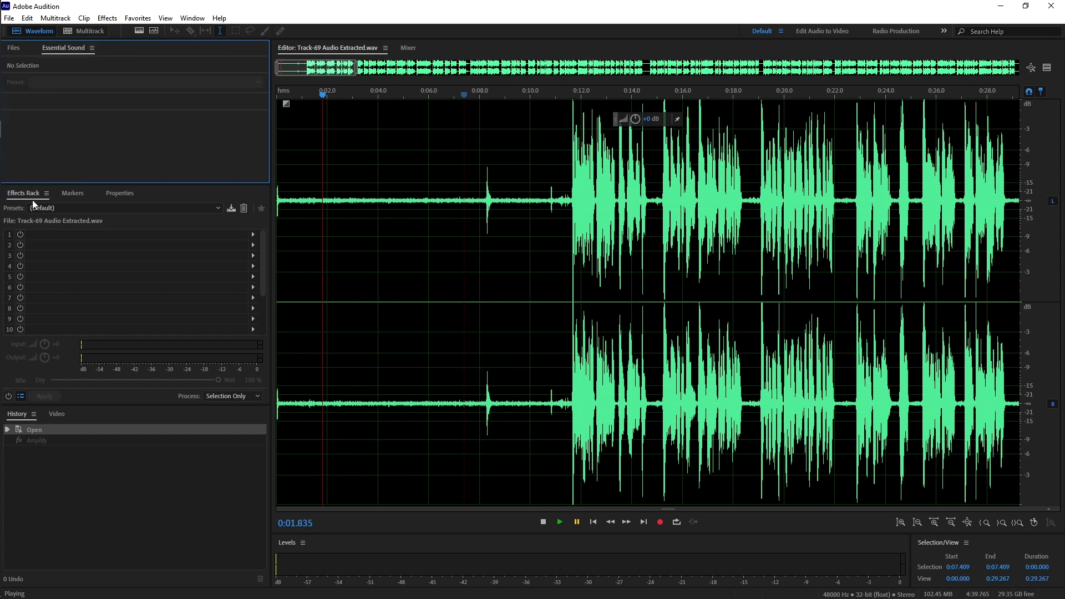
# Dock the Effects Rack in the Files panel group and close the Markers and Properties panels
pyautogui.moveTo(28, 198); pyautogui.dragTo(106, 48)
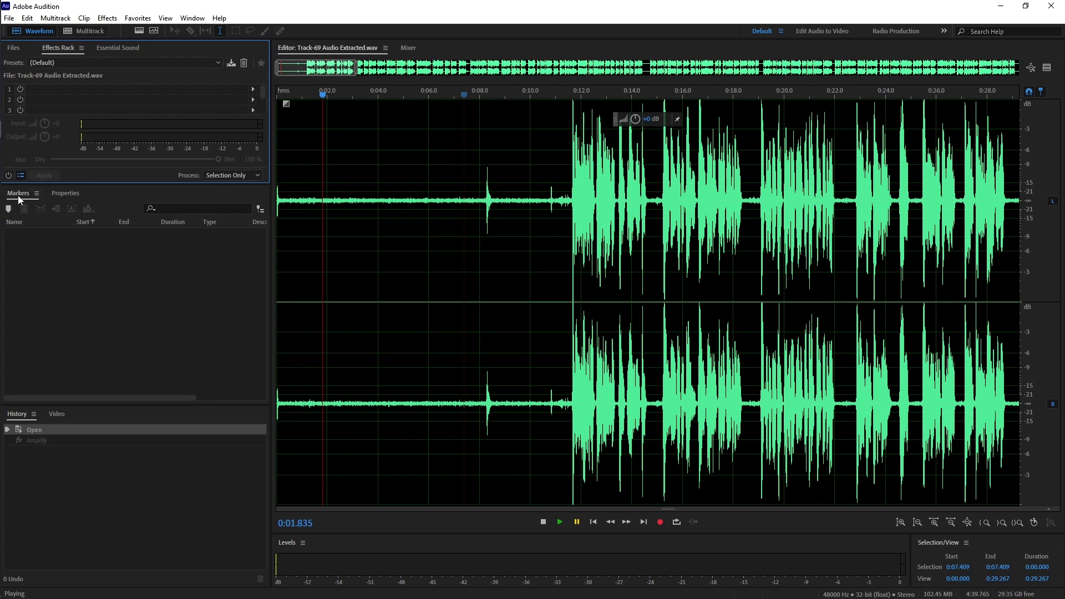
pyautogui.click(37, 193)
pyautogui.click(74, 197)
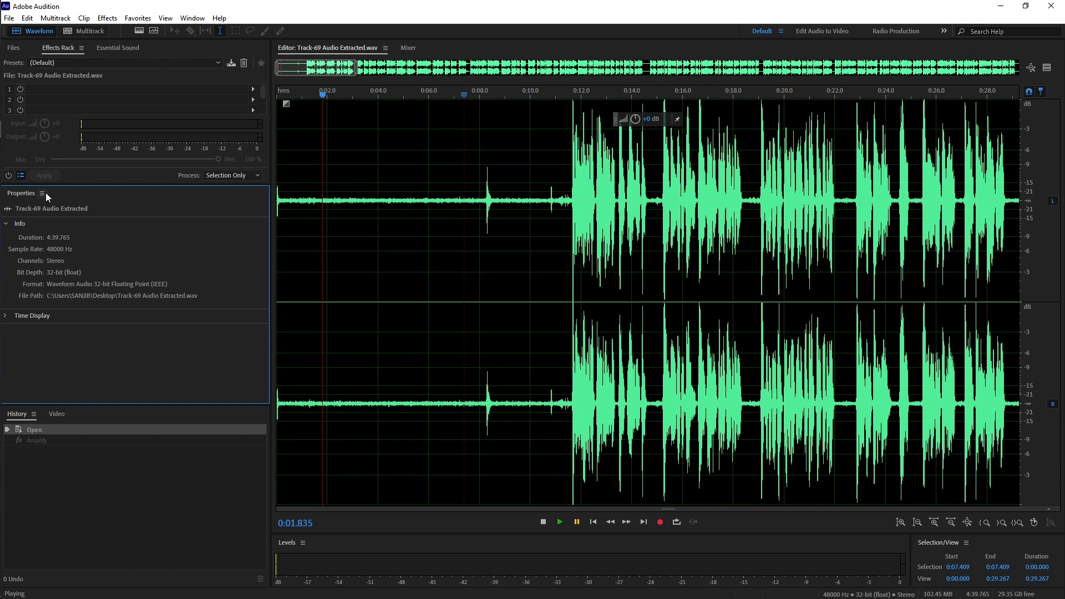
pyautogui.click(43, 194)
pyautogui.click(71, 197)
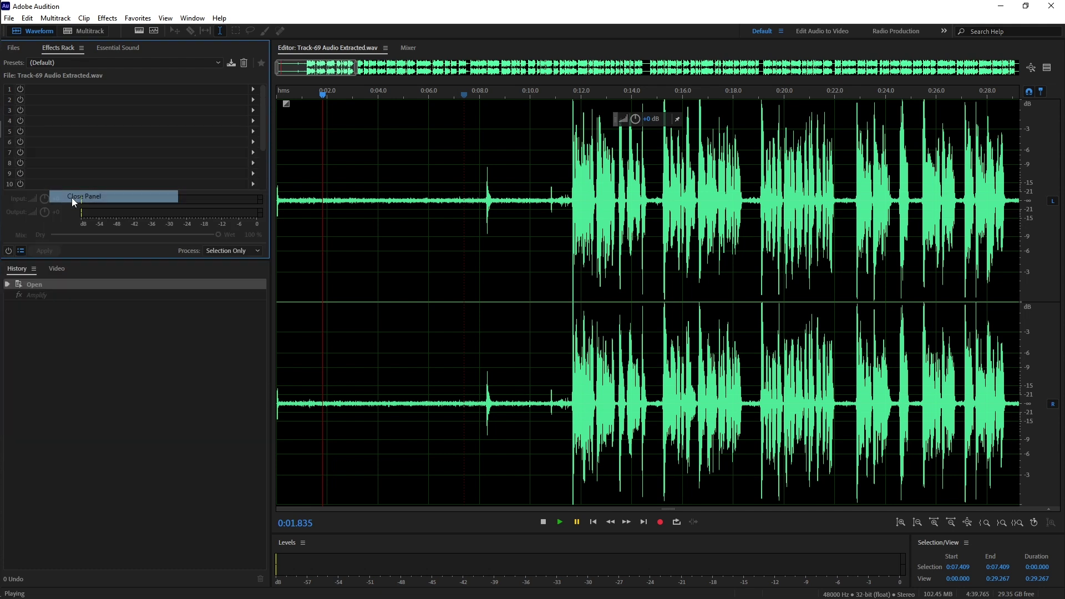
# Close the History and Video panels so the Effects Rack takes their space
pyautogui.click(36, 269)
pyautogui.click(58, 276)
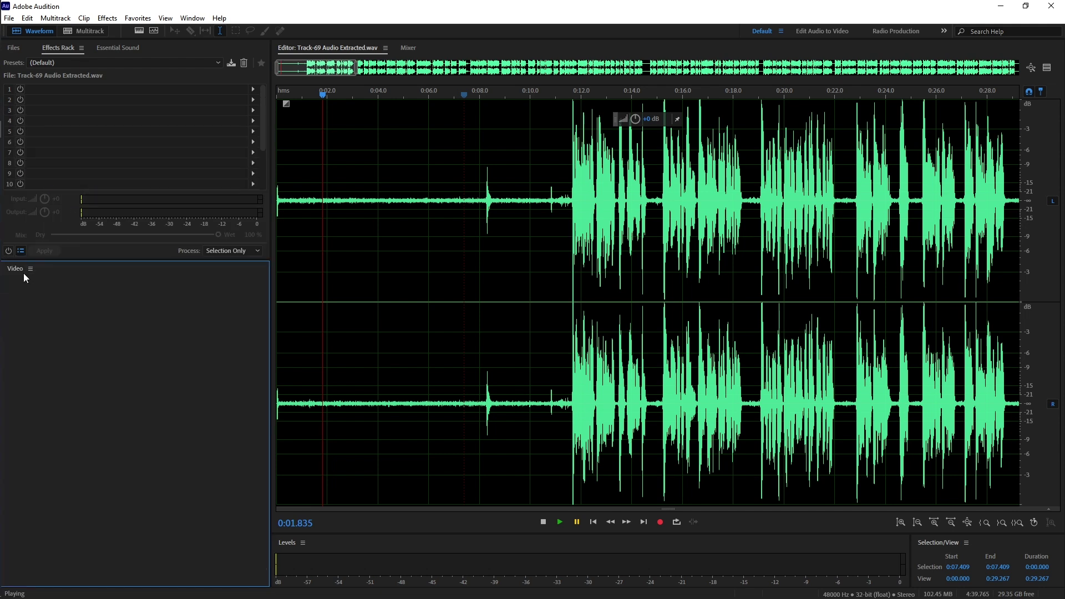
pyautogui.click(30, 269)
pyautogui.click(56, 272)
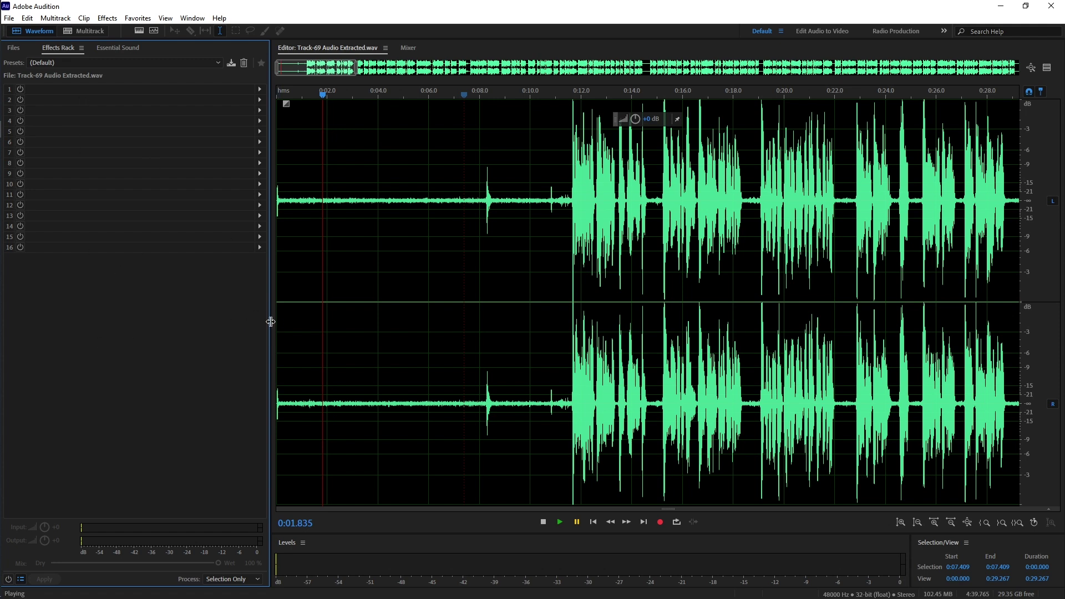
pyautogui.click(191, 18)
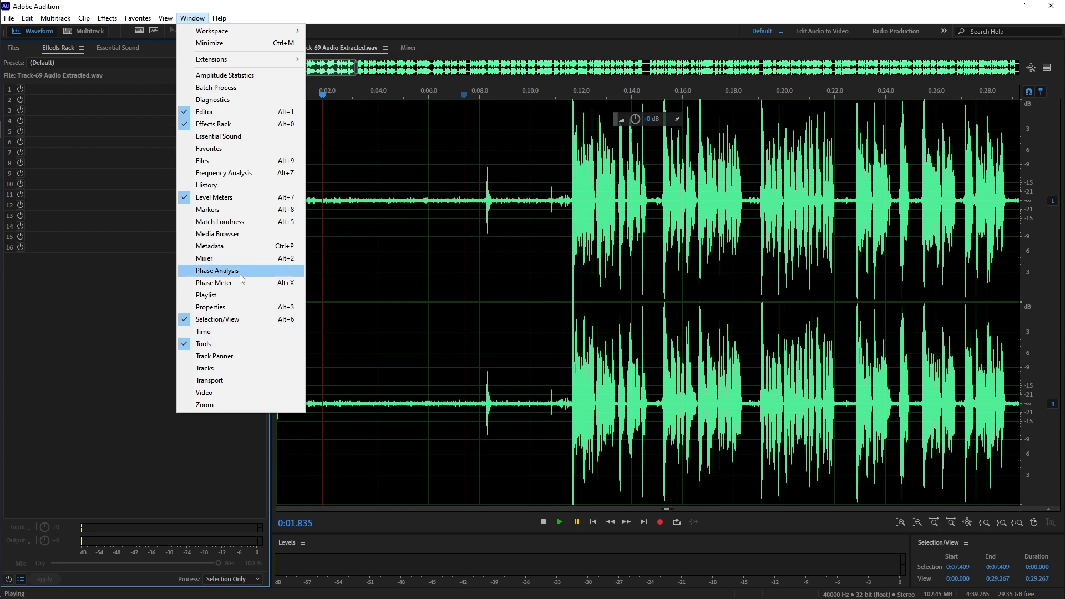
pyautogui.click(83, 364)
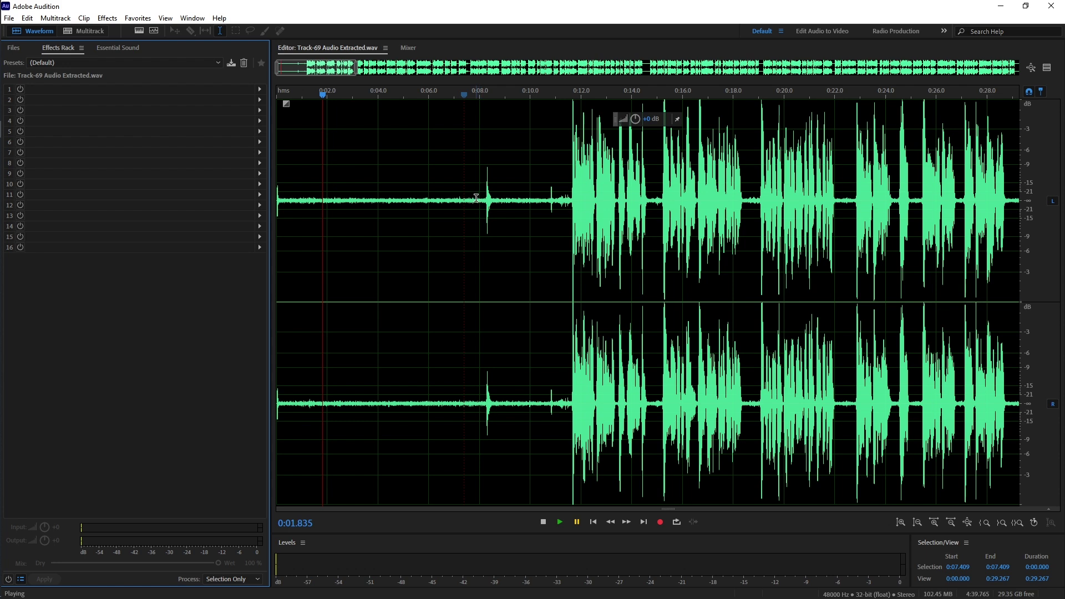
# Capture a noise print from the quiet opening of the recording, between about 0:00.349 and 0:08.000, and clear the selection
pyautogui.moveTo(480, 201); pyautogui.dragTo(285, 186)
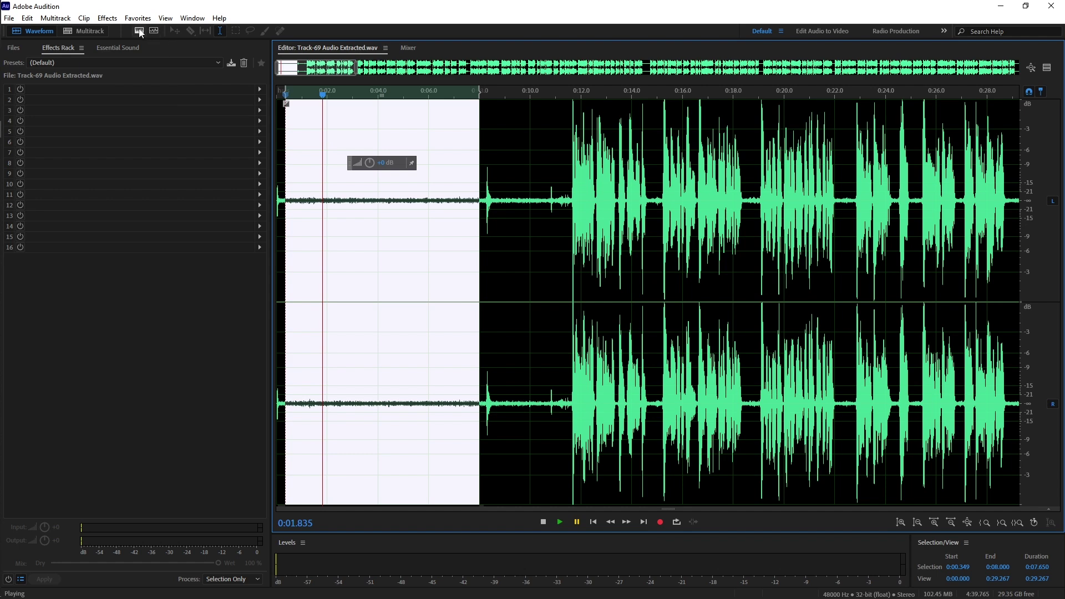
pyautogui.click(106, 18)
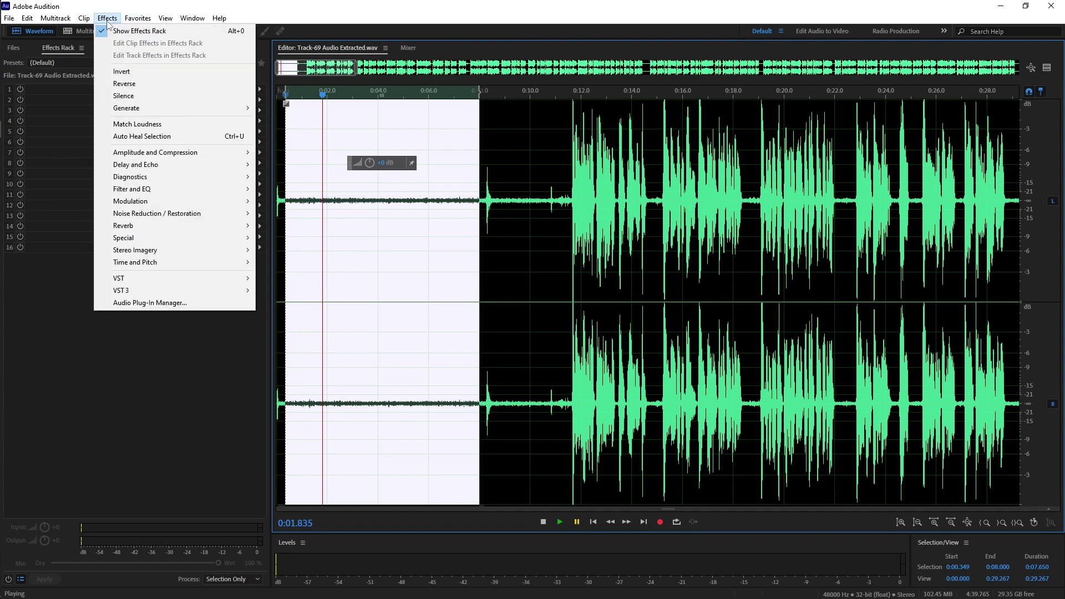
pyautogui.moveTo(190, 216)
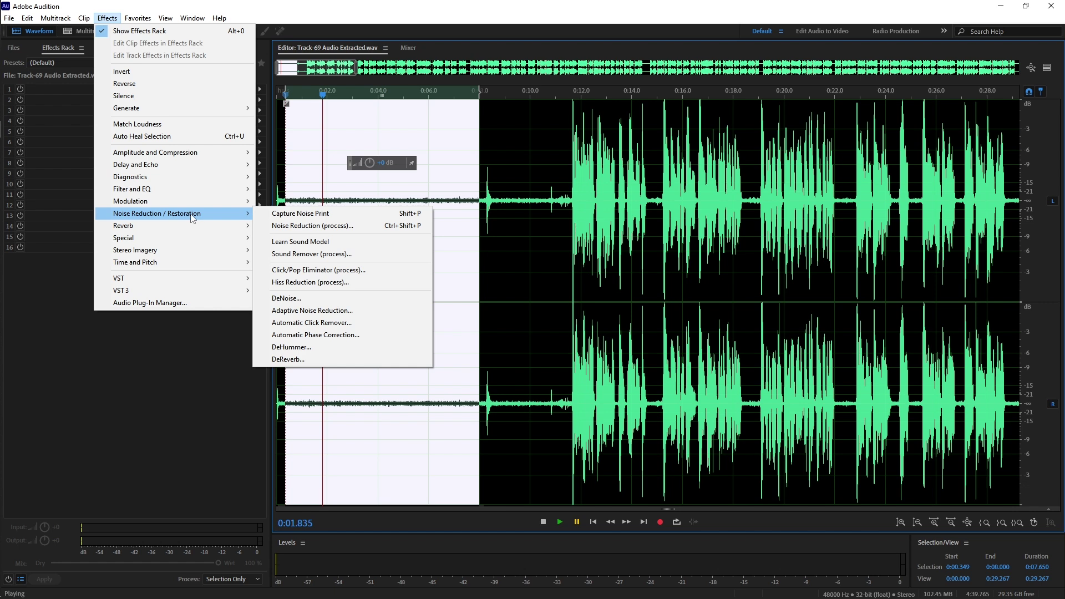
pyautogui.click(298, 216)
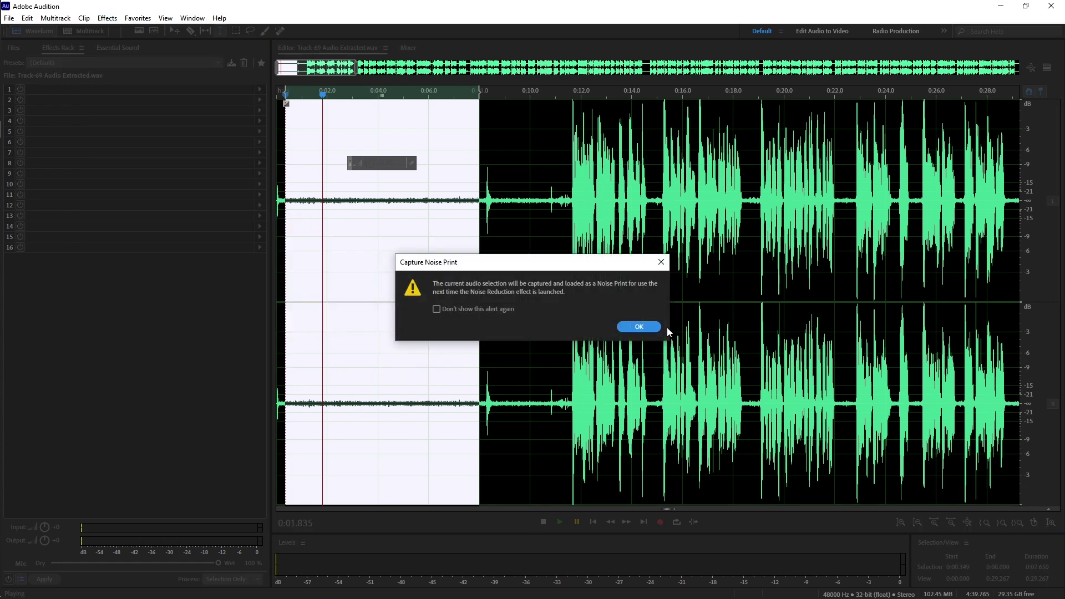
pyautogui.click(646, 329)
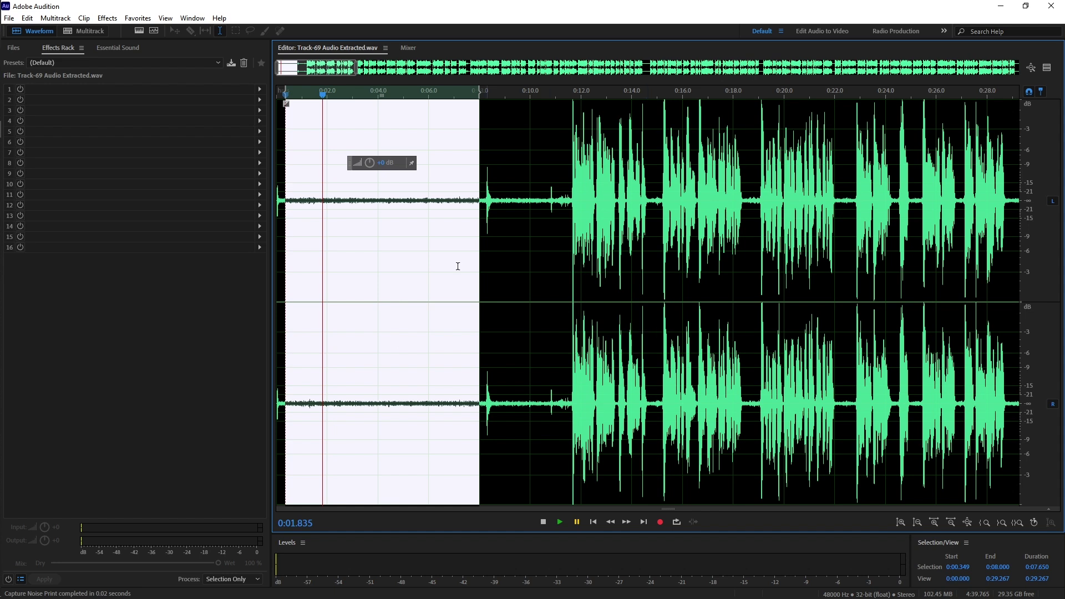
pyautogui.click(349, 220)
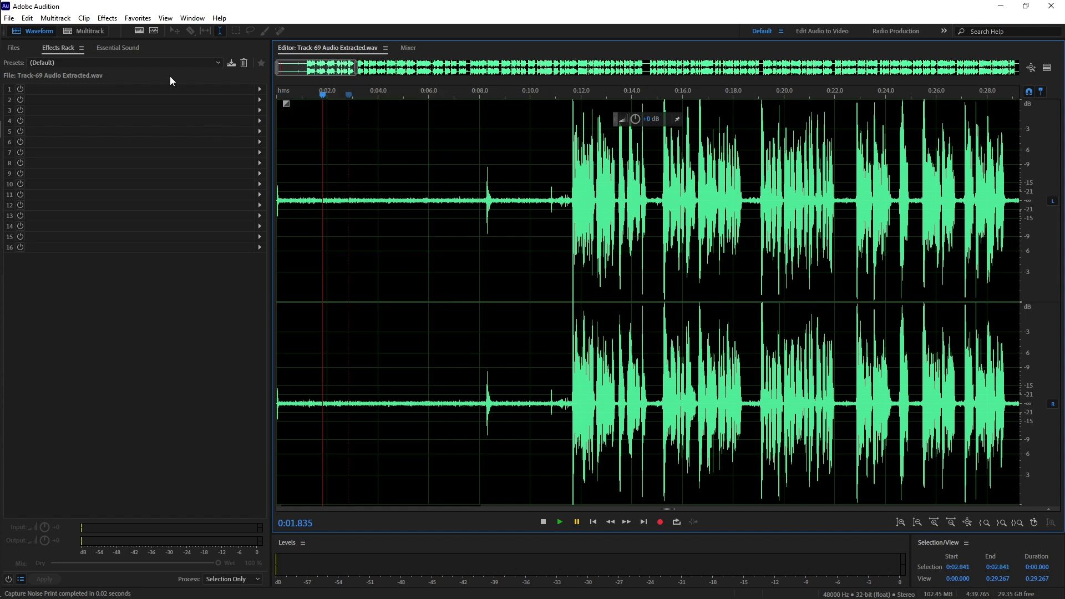
pyautogui.moveTo(460, 204); pyautogui.dragTo(296, 172)
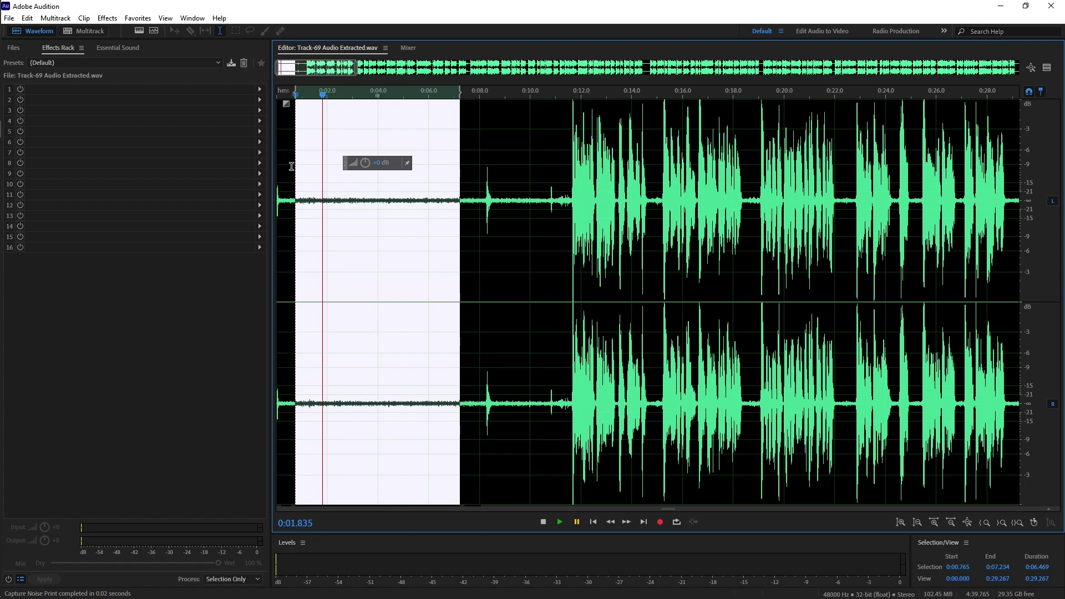
pyautogui.click(291, 166)
pyautogui.click(344, 141)
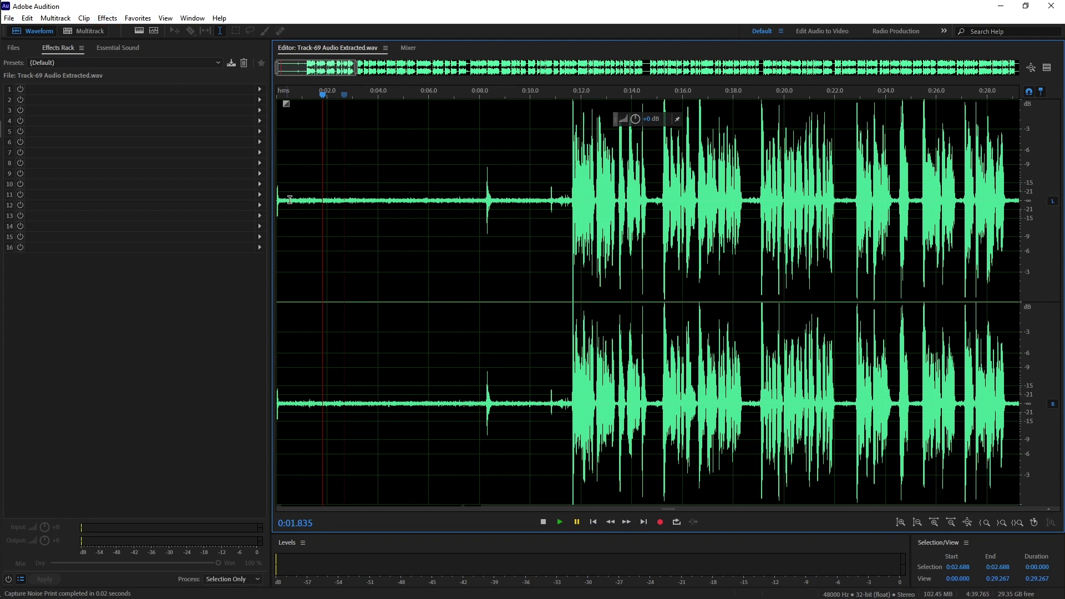
# Apply the Noise Reduction process to the whole recording with the noise reduction amount set to 50%
pyautogui.click(108, 24)
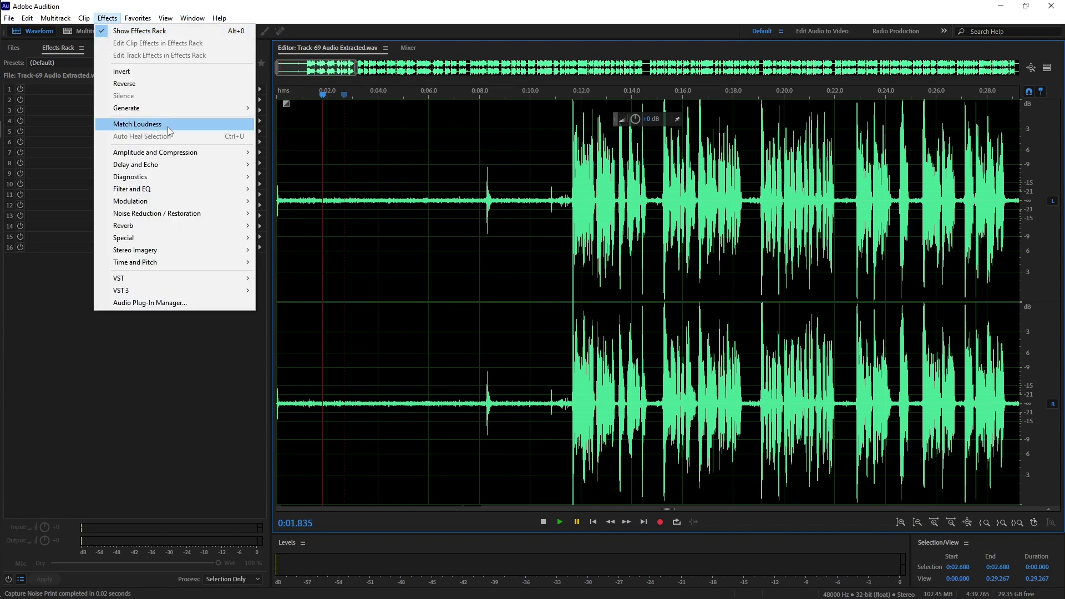
pyautogui.moveTo(233, 213)
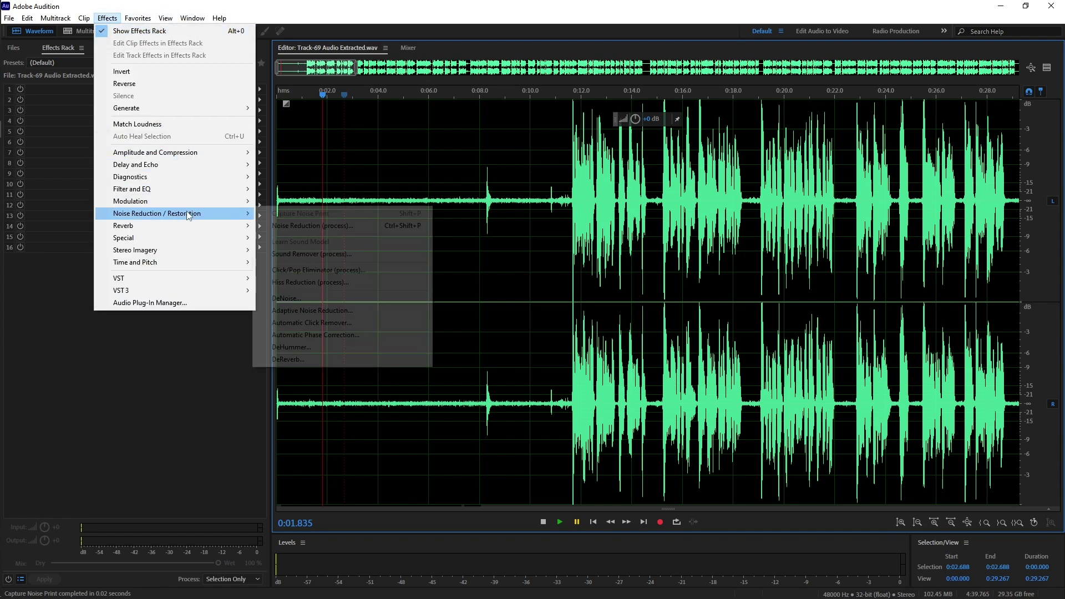
pyautogui.click(291, 227)
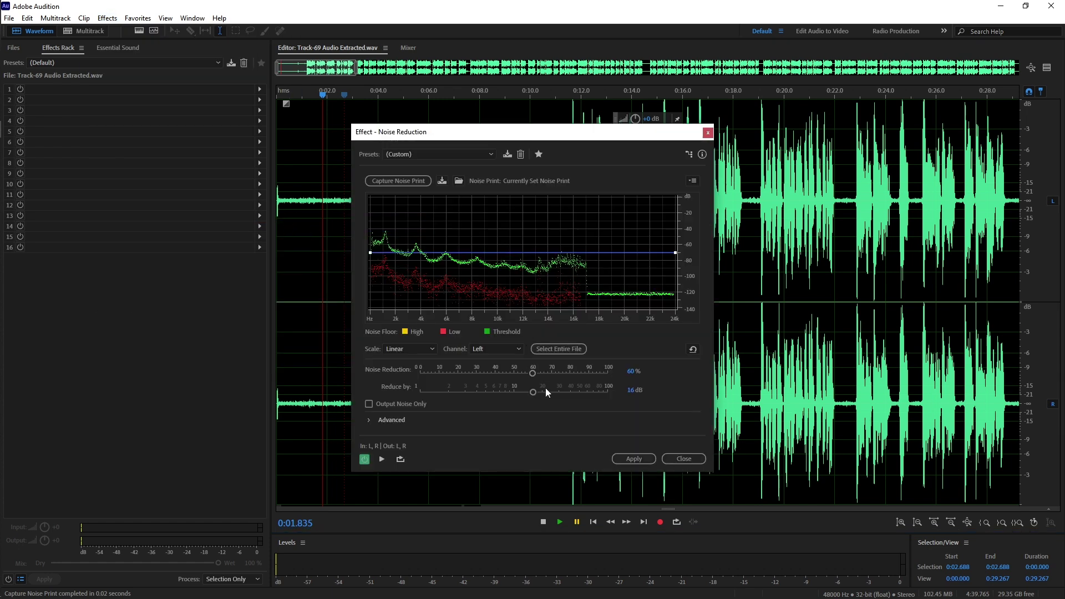
pyautogui.click(515, 372)
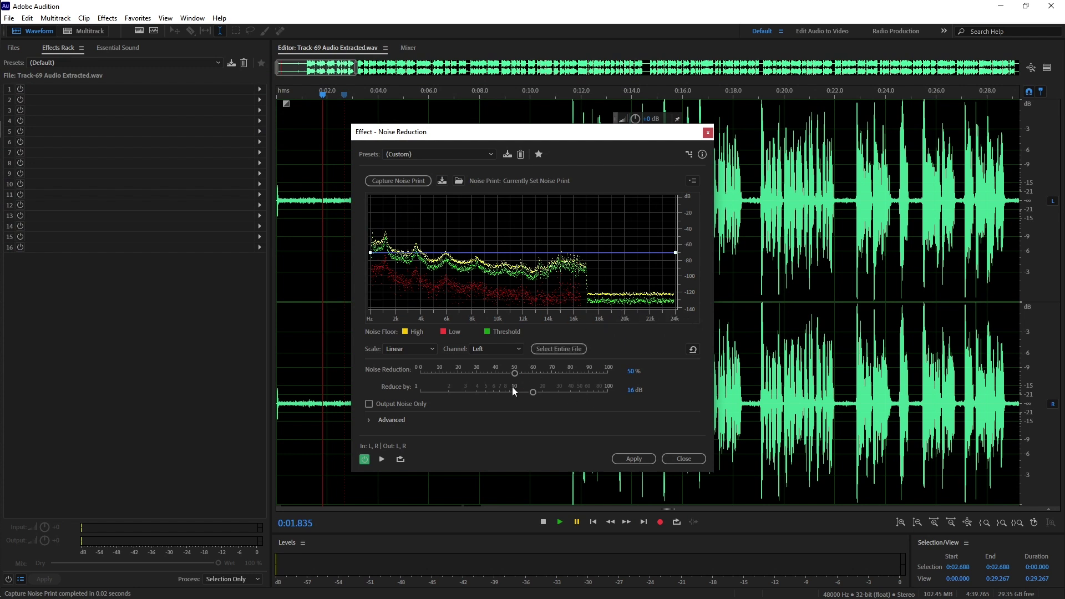
pyautogui.click(630, 457)
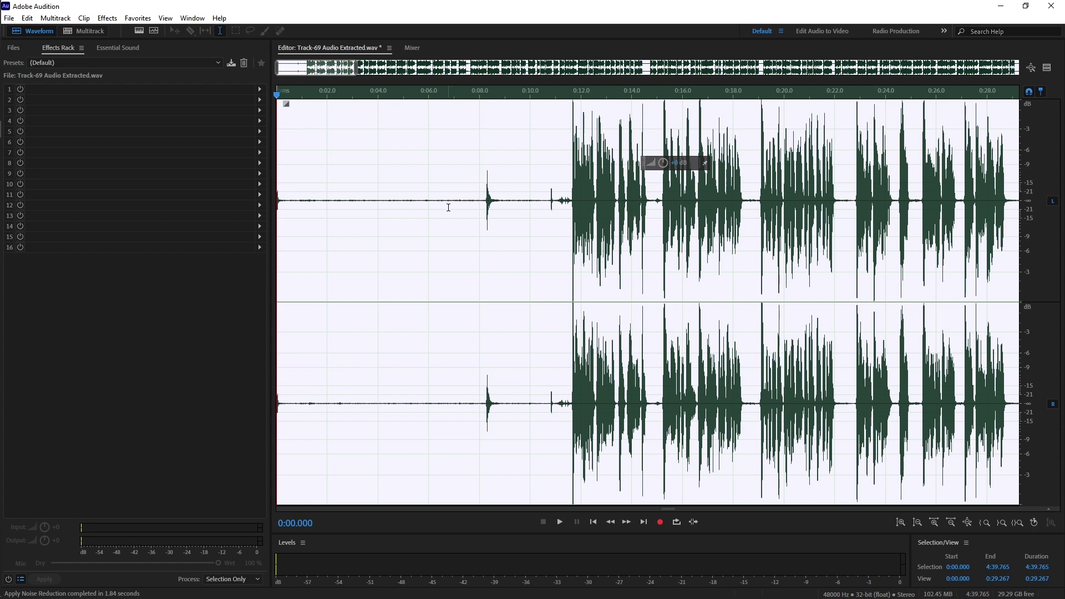
# Play back the noise-reduced recording from several points to check the quiet opening and the speech
pyautogui.click(432, 215)
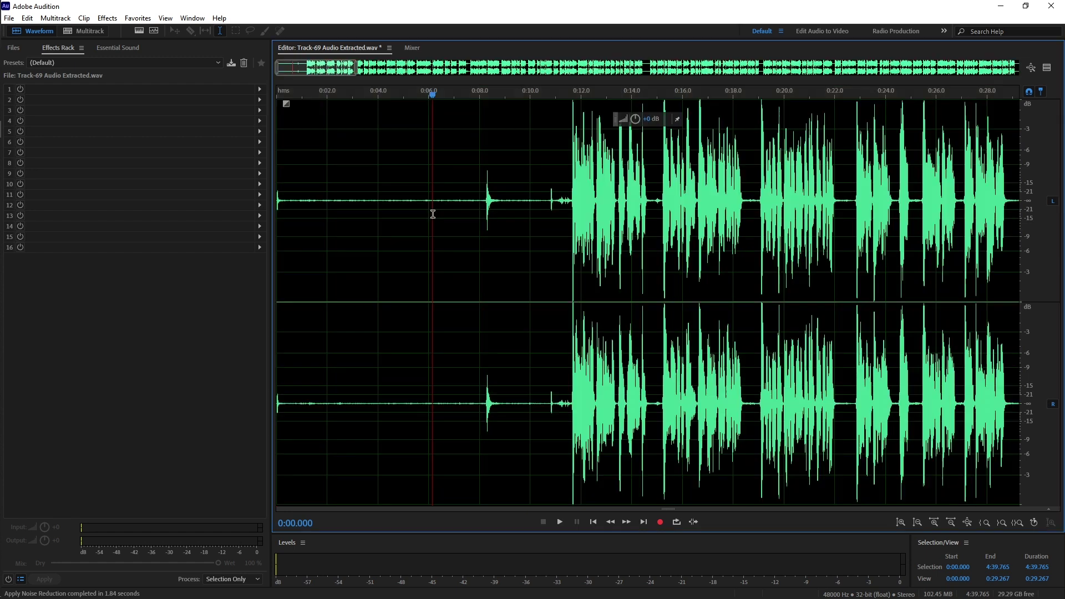
pyautogui.press('space')
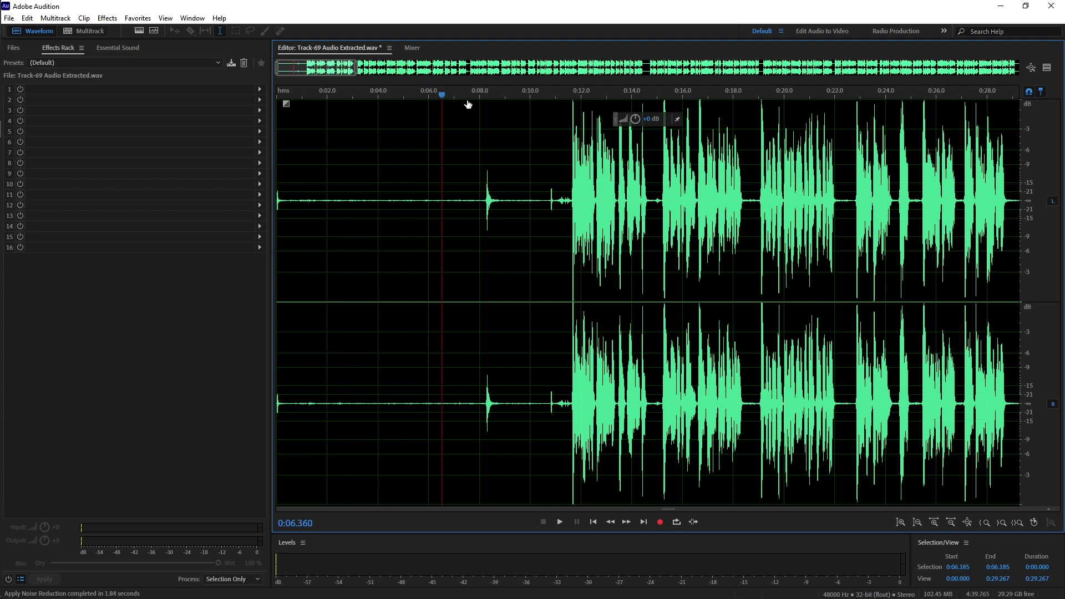
pyautogui.click(341, 94)
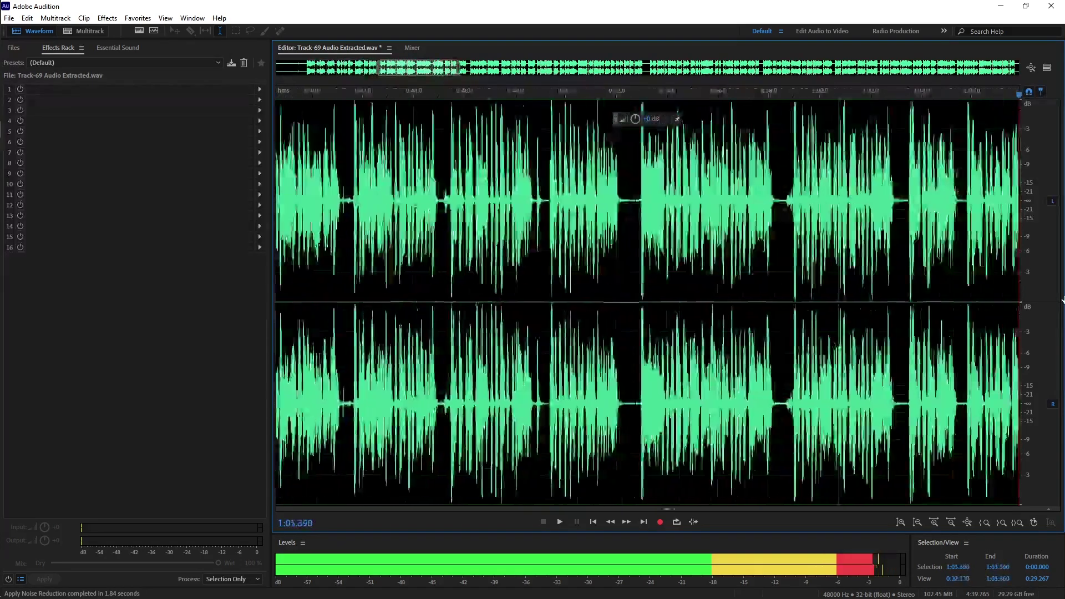
pyautogui.press('space')
pyautogui.moveTo(420, 209); pyautogui.dragTo(71, 167)
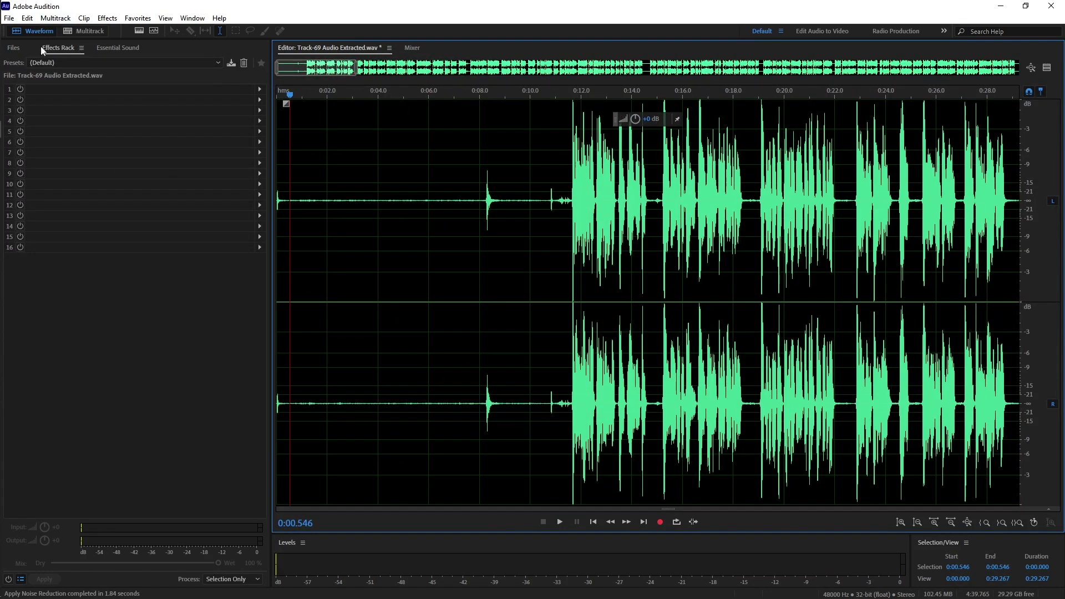
# Apply Adaptive Noise Reduction to the whole recording with the default preset
pyautogui.click(105, 20)
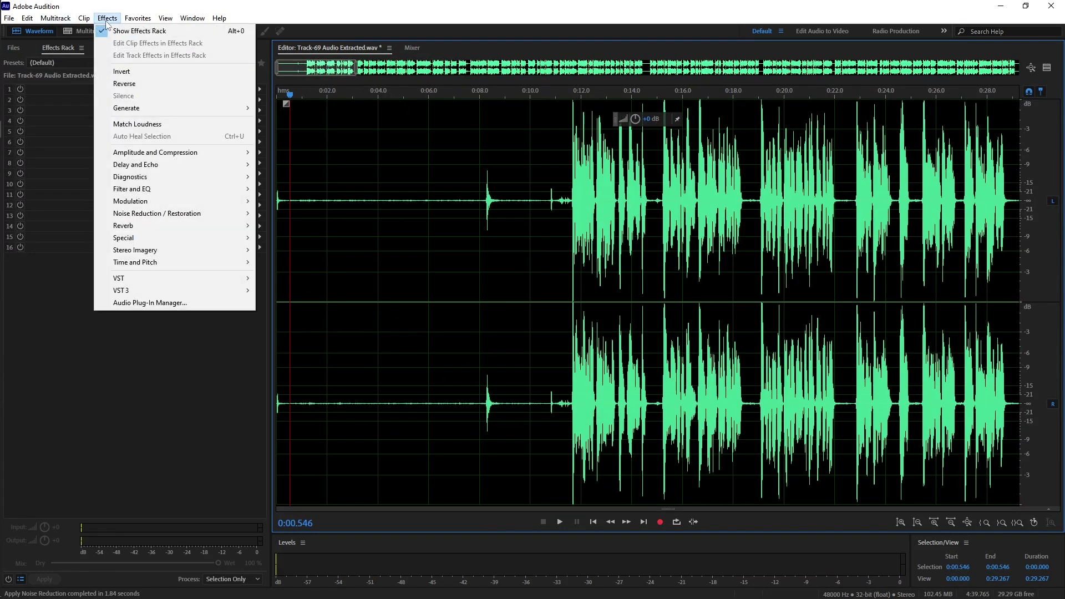
pyautogui.moveTo(152, 178)
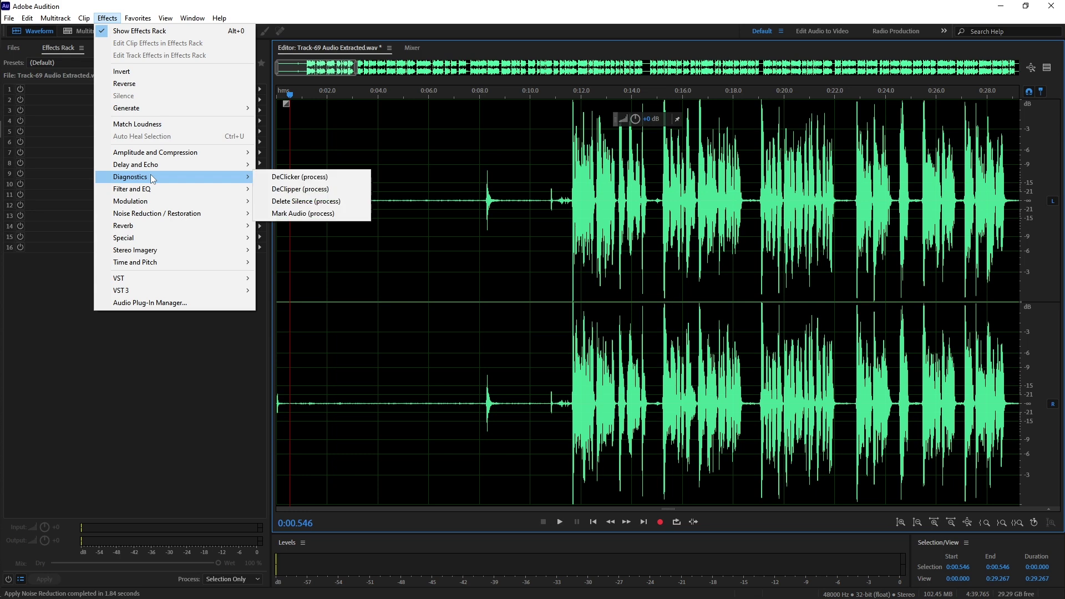
pyautogui.moveTo(165, 217)
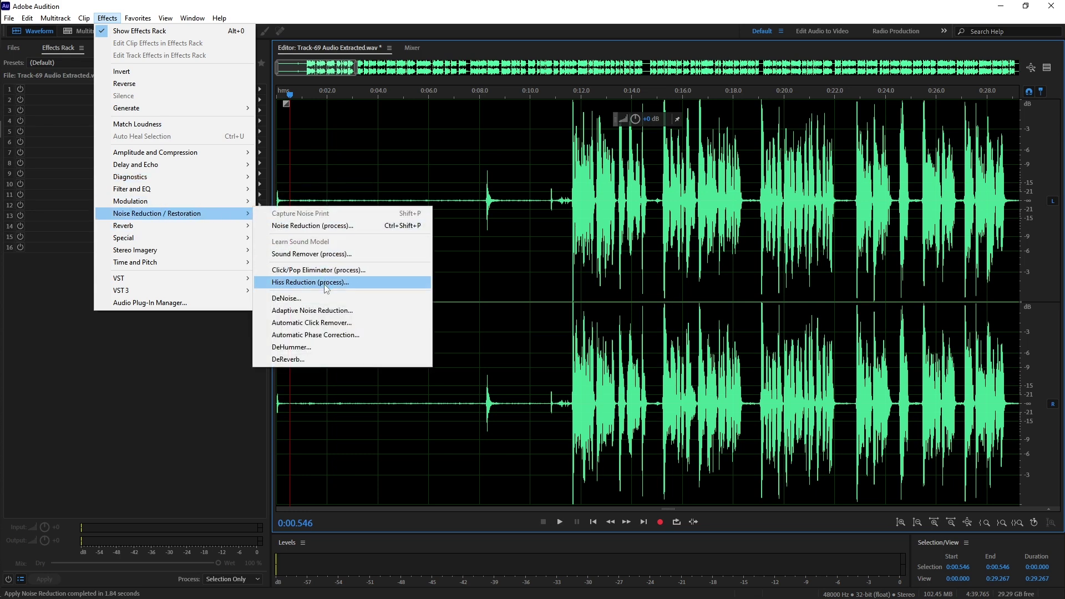
pyautogui.click(321, 311)
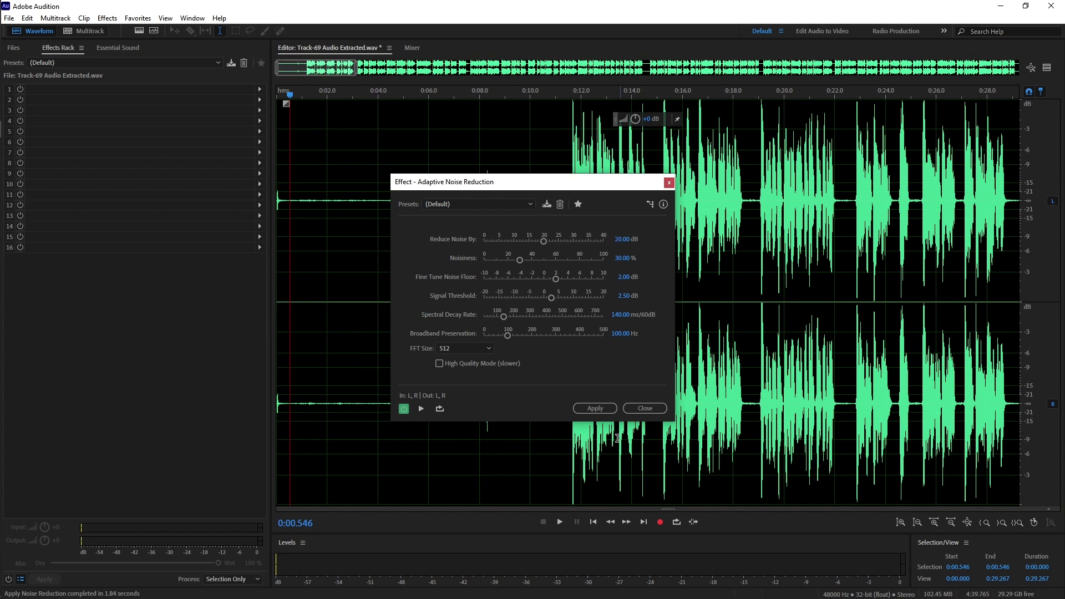
pyautogui.click(593, 409)
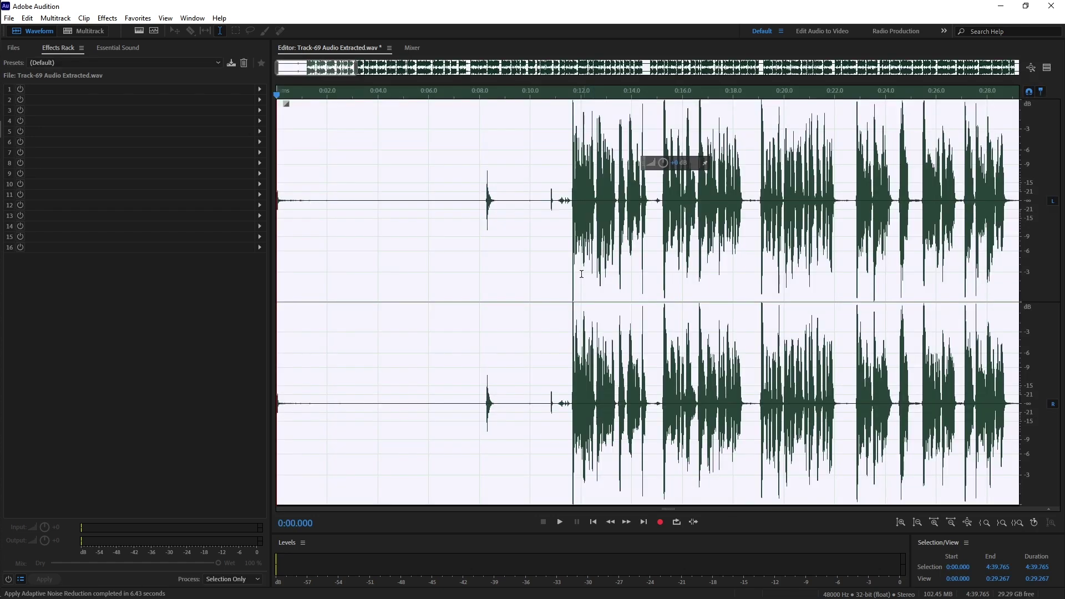
# Play the recording from about 0:02 into the speech to judge the remaining noise and the output level
pyautogui.click(328, 200)
pyautogui.press('space')
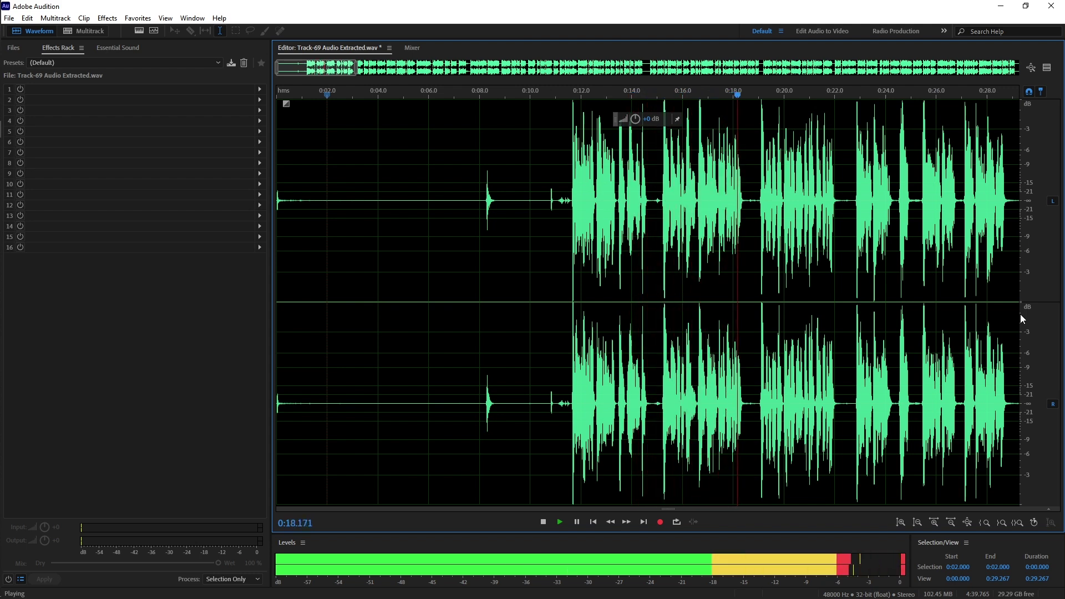
pyautogui.press('space')
pyautogui.press('space')
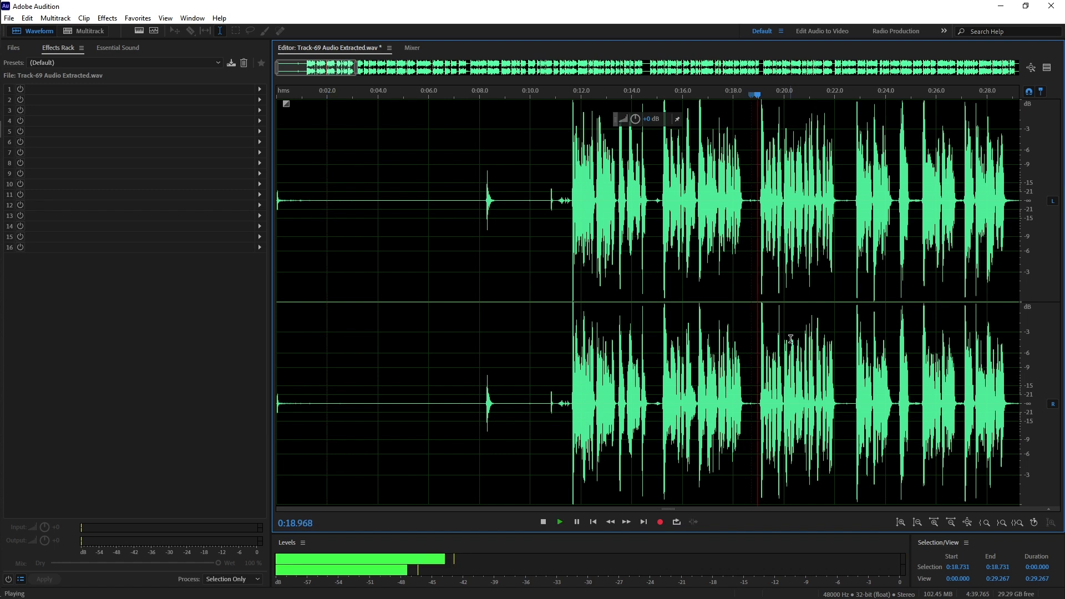
pyautogui.press('space')
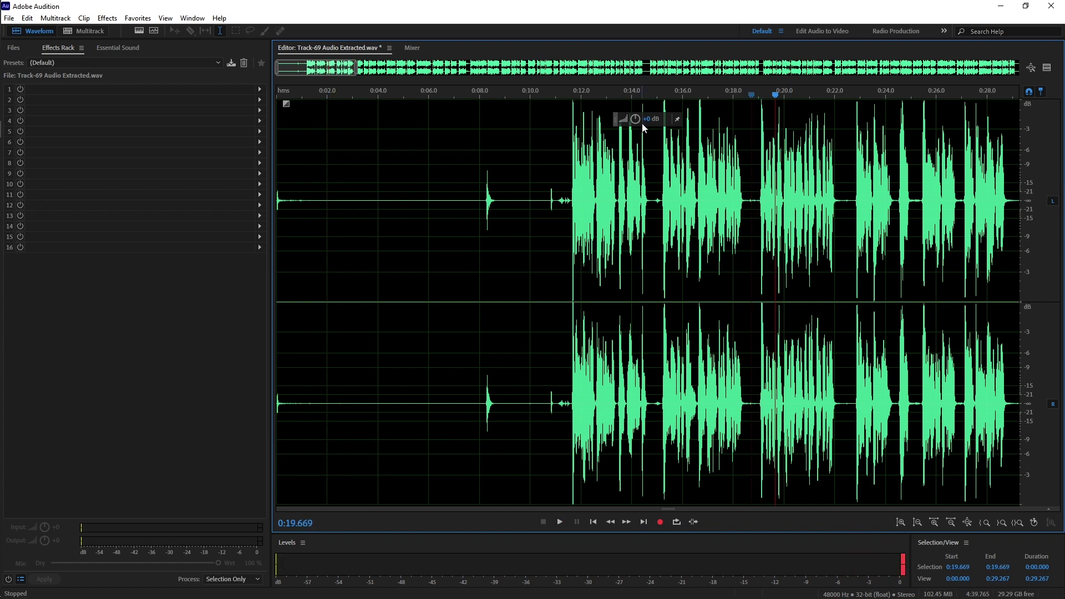
# Lower the whole recording's volume slightly and play the start of the speech from about 0:10.6
pyautogui.moveTo(637, 121); pyautogui.dragTo(635, 118)
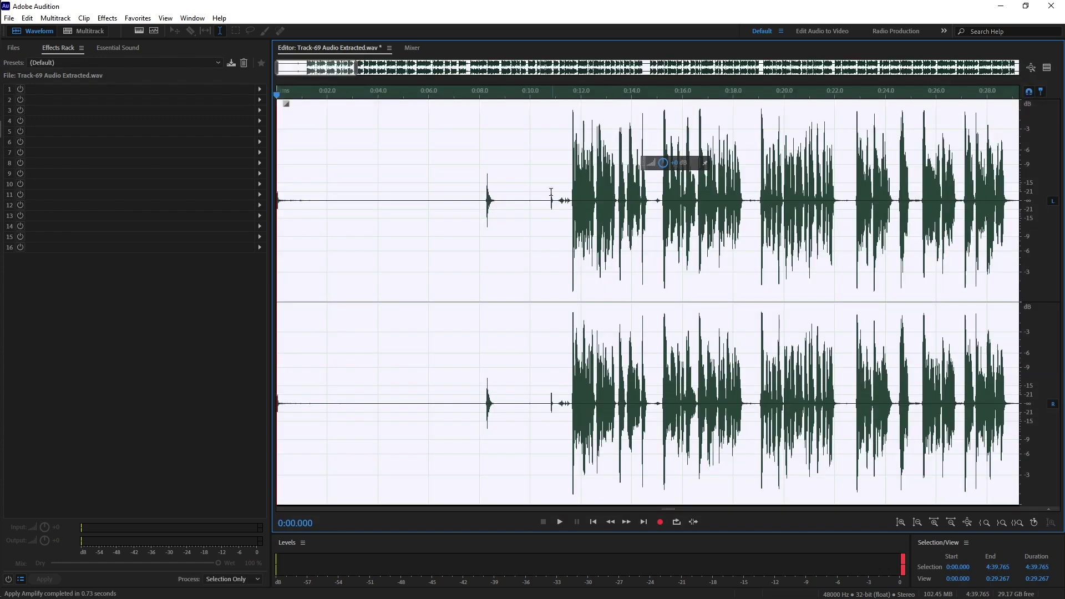
pyautogui.click(546, 192)
pyautogui.press('space')
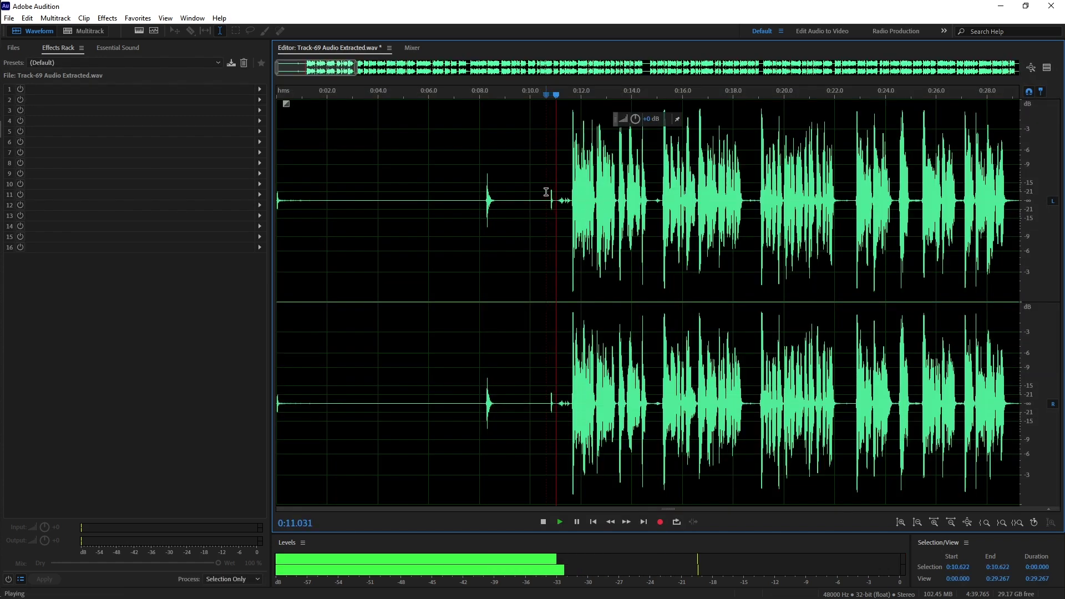
pyautogui.press('space')
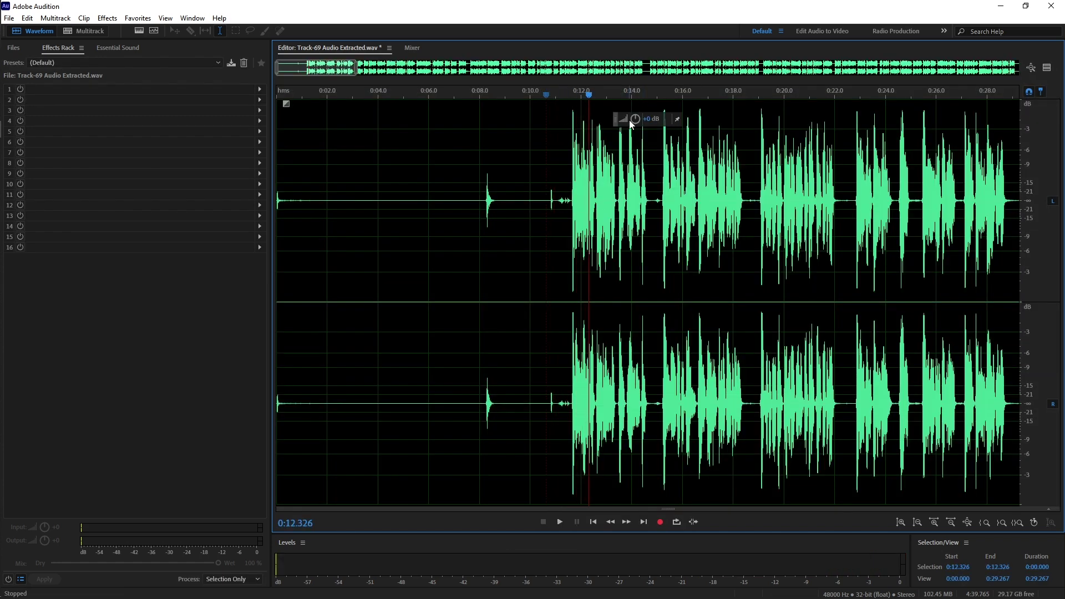
# Reduce the whole recording's volume further until the loudest peaks sit at about -3 dB, and play the start of the speech
pyautogui.moveTo(636, 124); pyautogui.dragTo(598, 145)
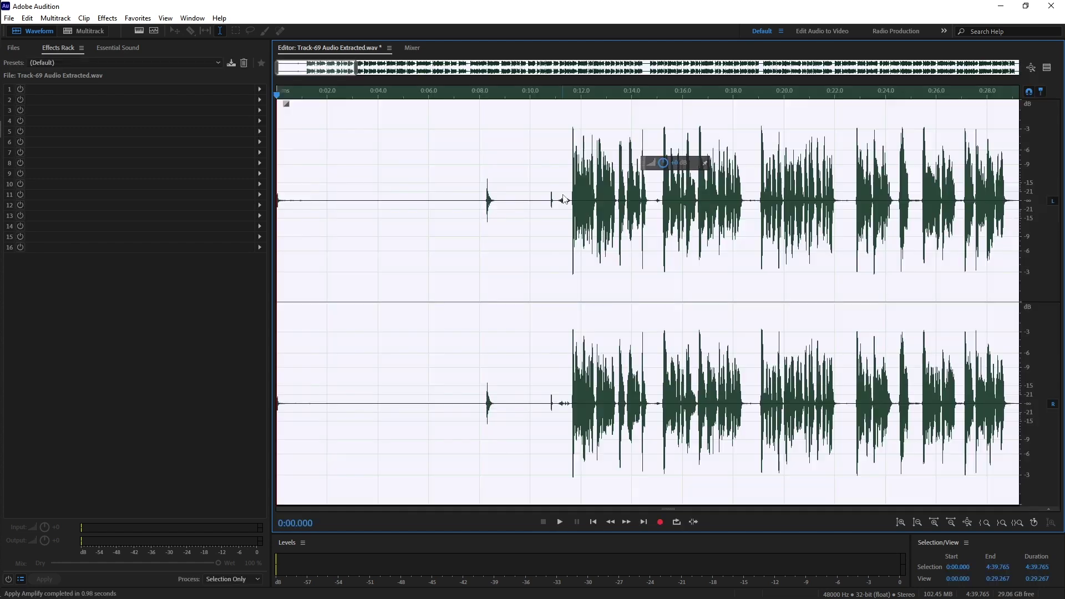
pyautogui.click(562, 194)
pyautogui.press('space')
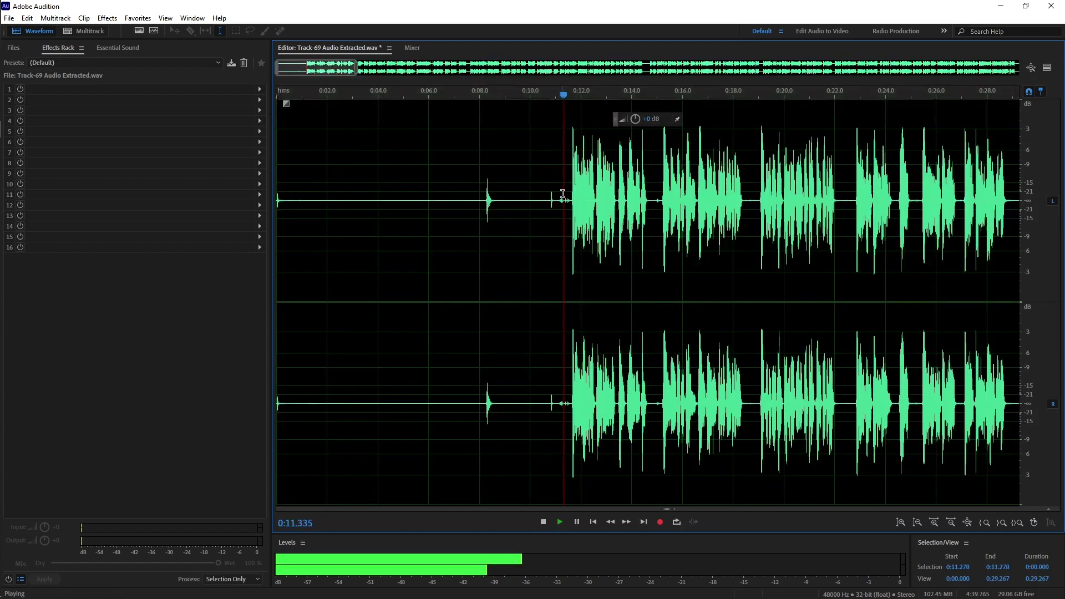
pyautogui.press('space')
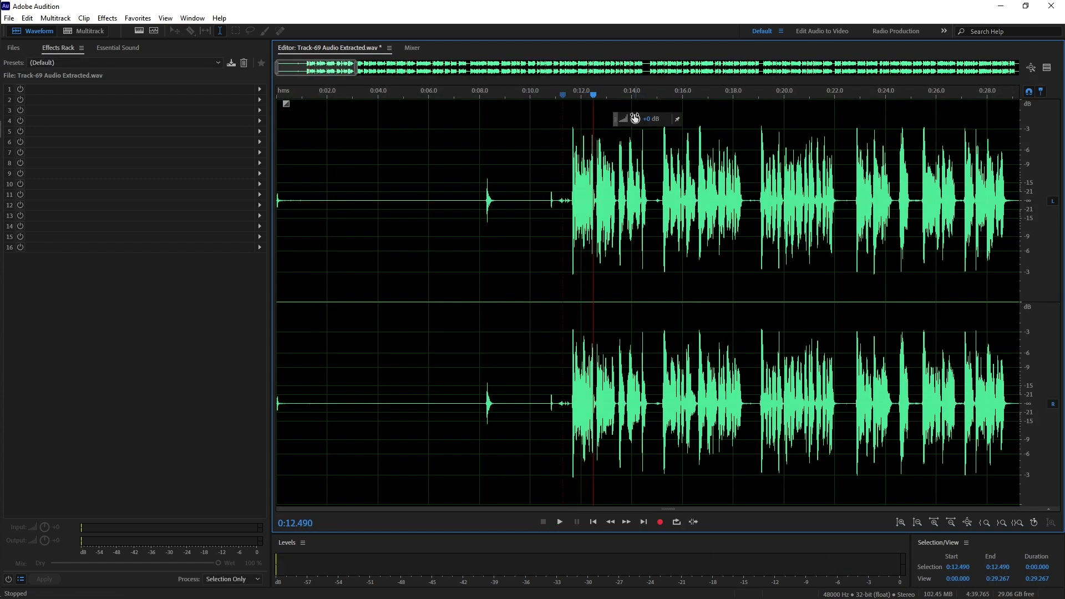
# Bring the recording's peaks down a little below -3 dB, check the speech by playback, and place the playhead at about 0:11.5
pyautogui.moveTo(636, 119); pyautogui.dragTo(634, 117)
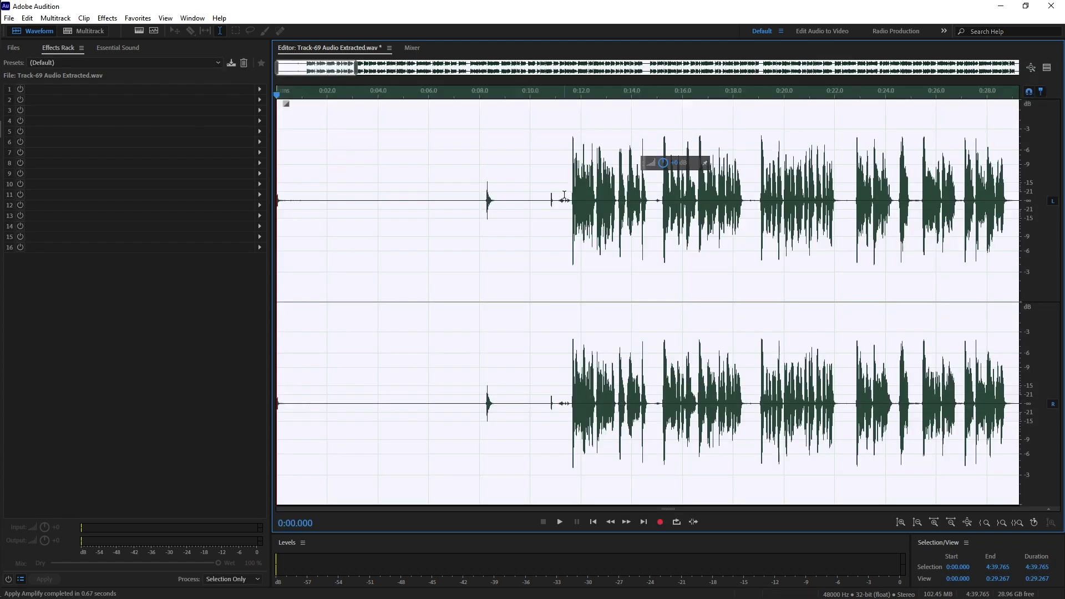
pyautogui.click(564, 194)
pyautogui.press('space')
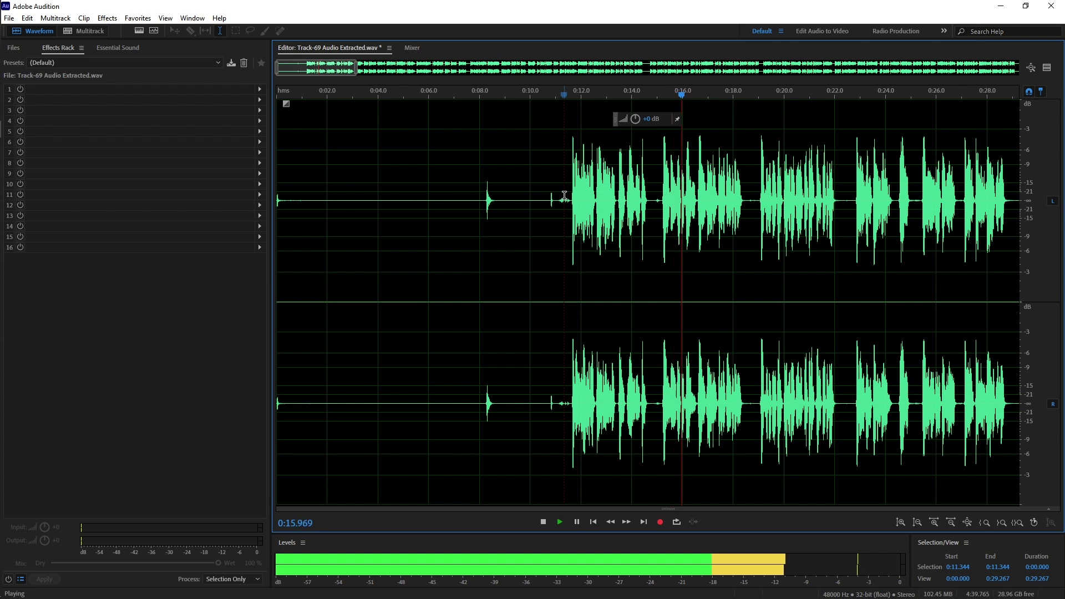
pyautogui.press('space')
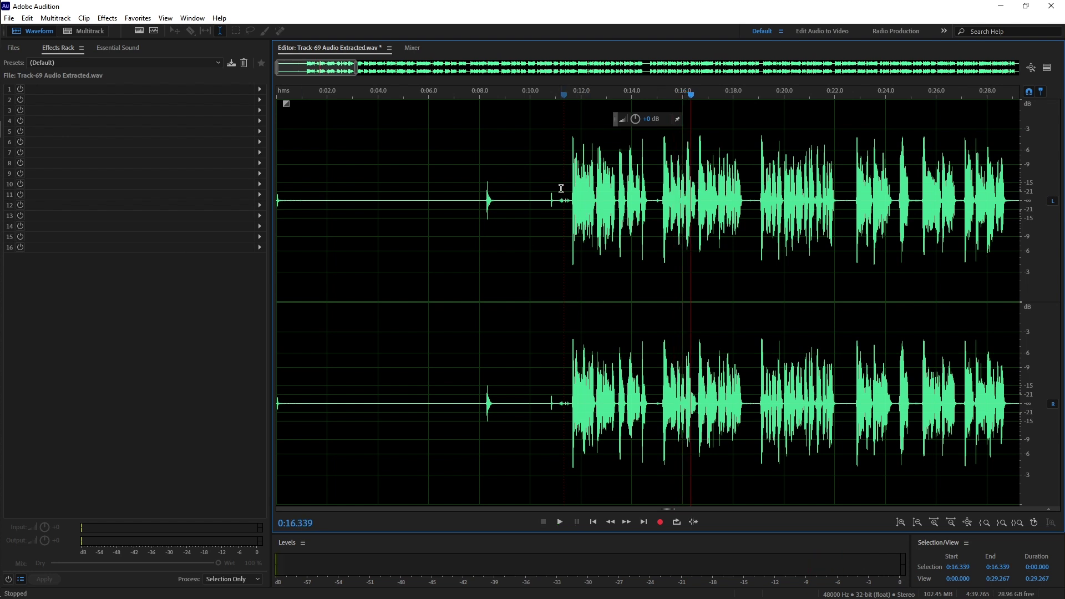
pyautogui.click(568, 198)
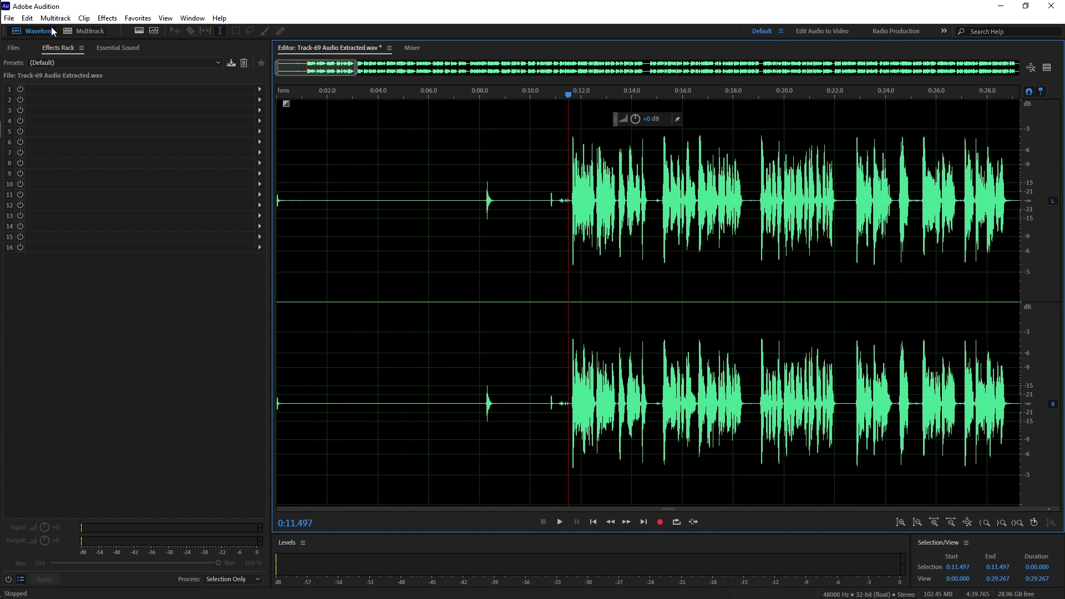
# Save the cleaned Track-69 Audio Extracted.wav recording
pyautogui.click(9, 18)
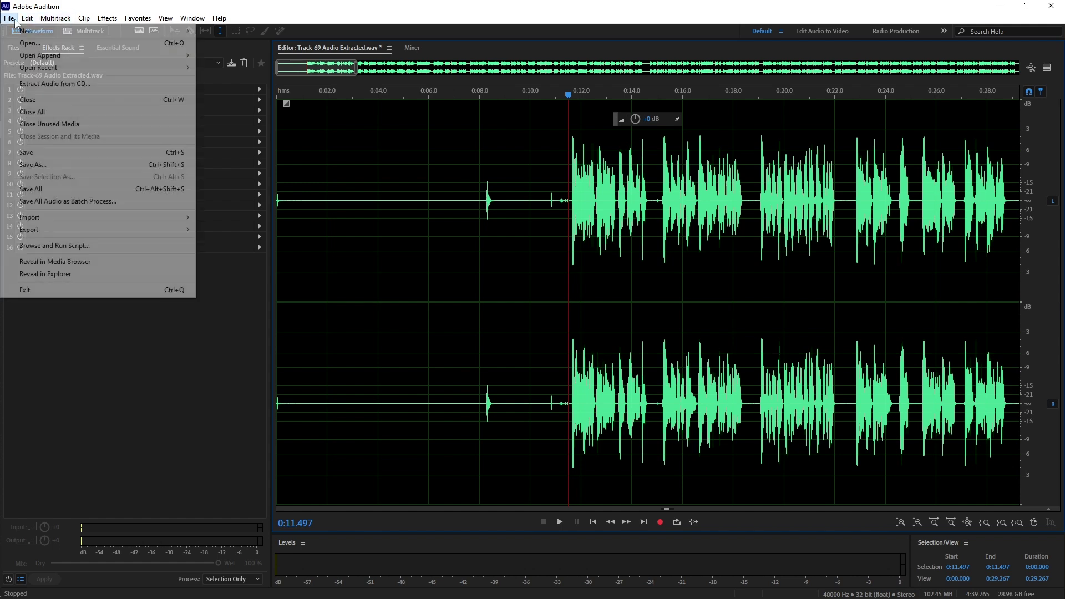
pyautogui.click(37, 151)
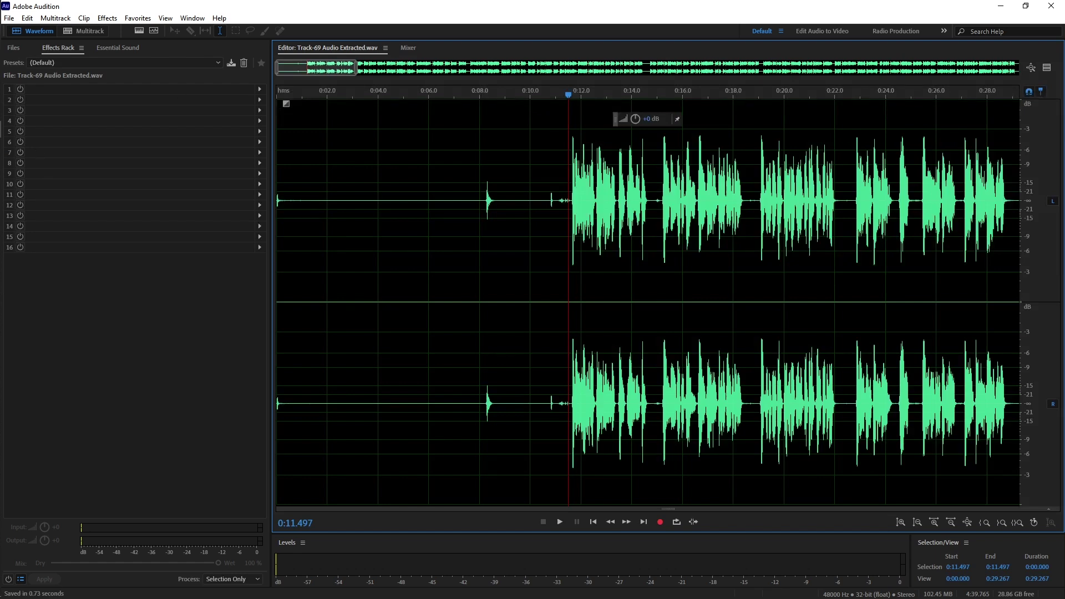
# Switch to Premiere Pro, enable the Essential Sound Dynamics option under Clarity for the Track-69 clip, and play it from about 00;00;10;19
pyautogui.click(1000, 6)
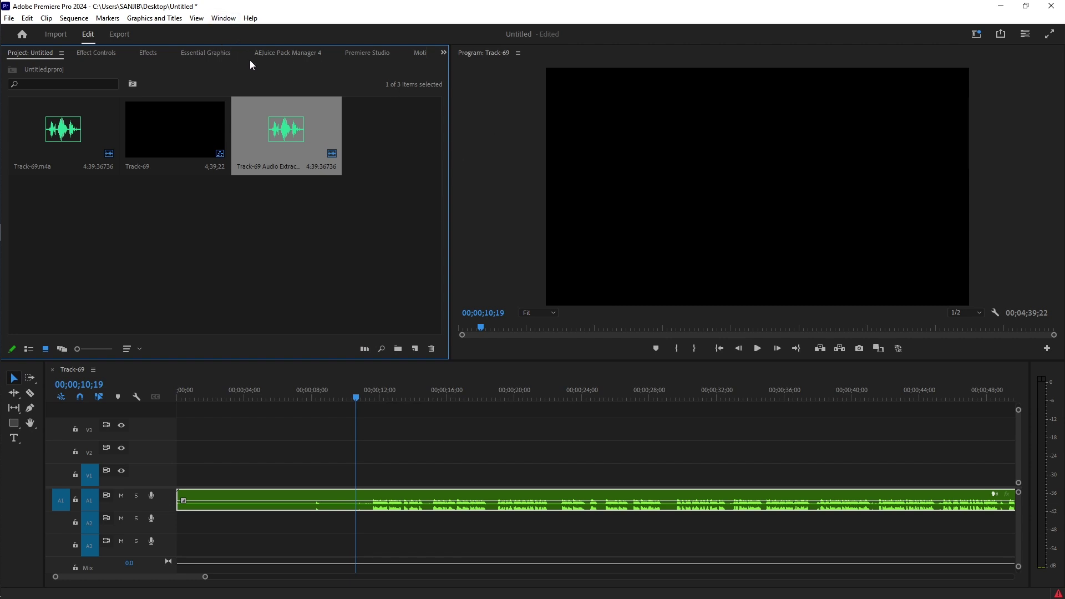
pyautogui.click(217, 20)
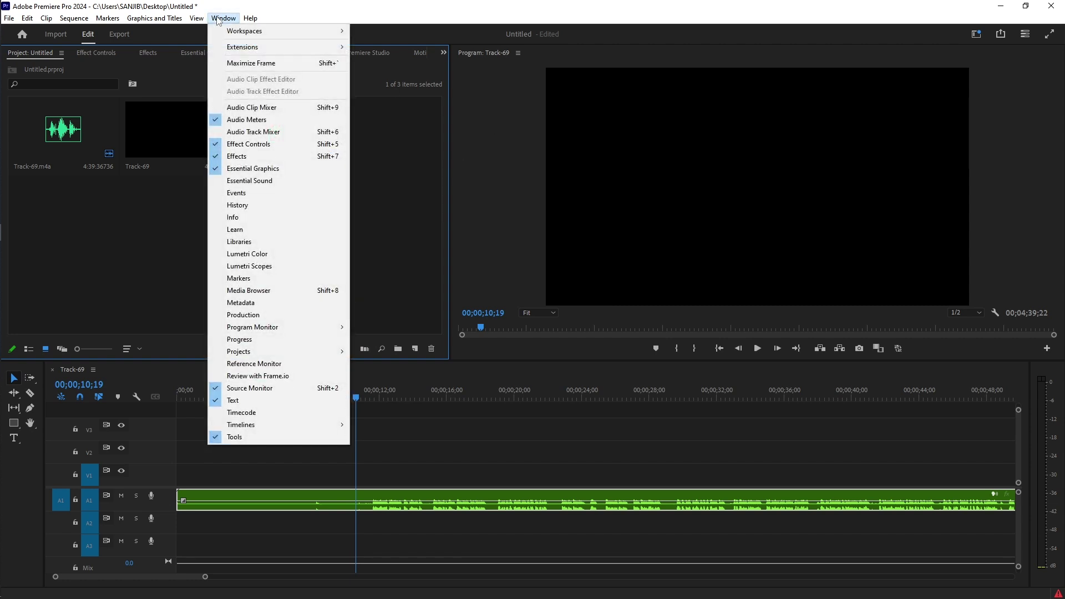
pyautogui.click(247, 180)
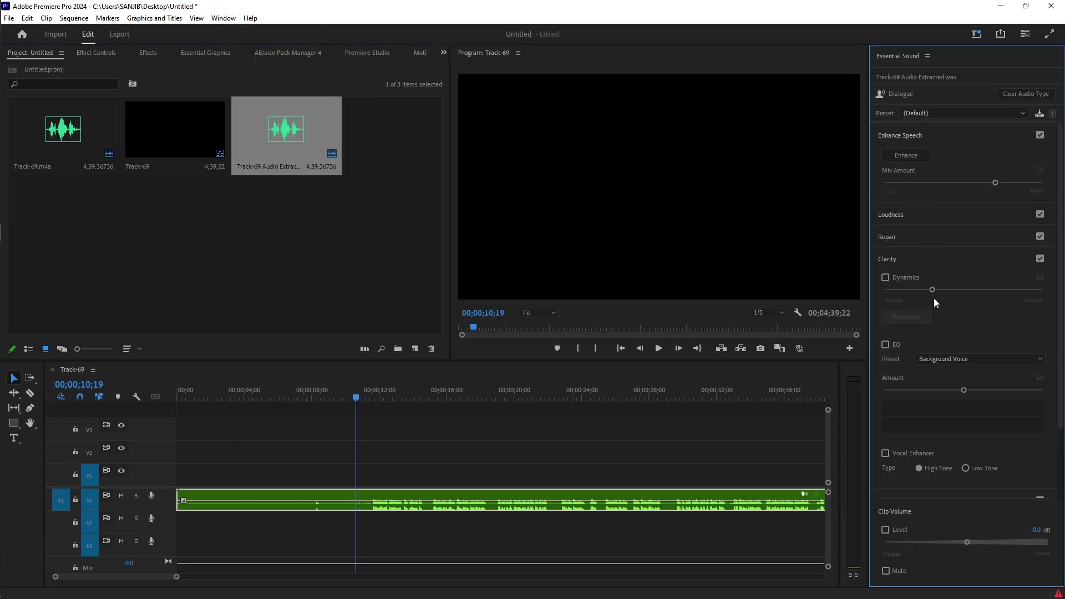
pyautogui.click(885, 278)
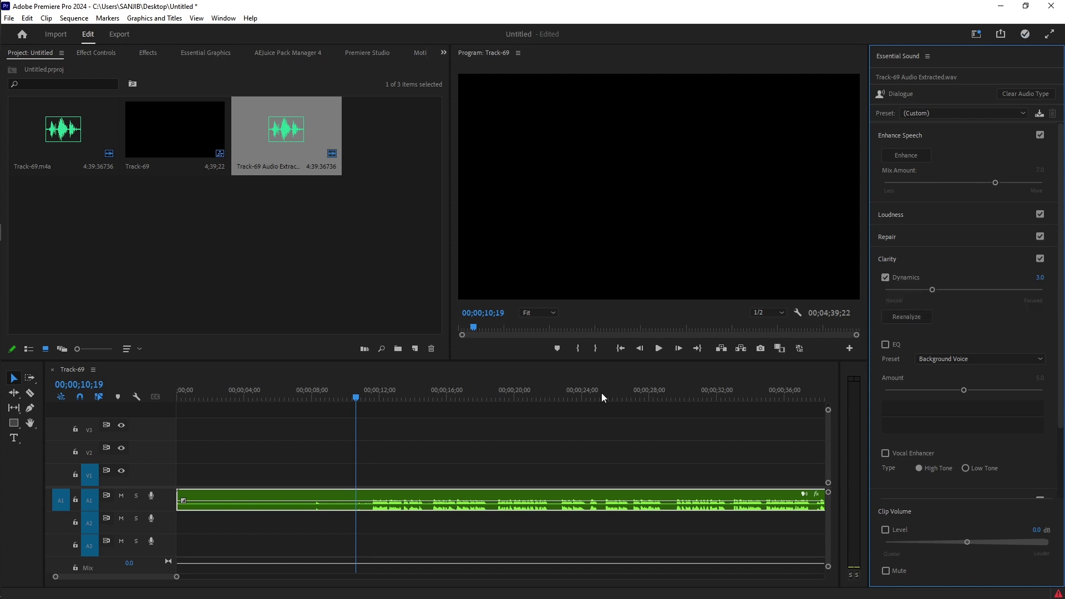
pyautogui.press('space')
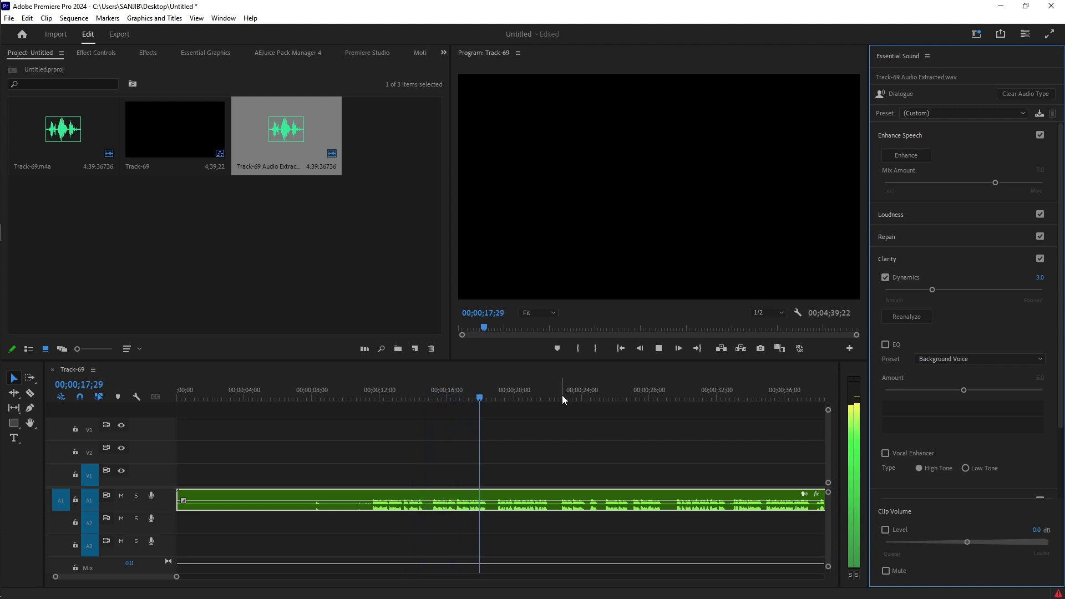
pyautogui.press('space')
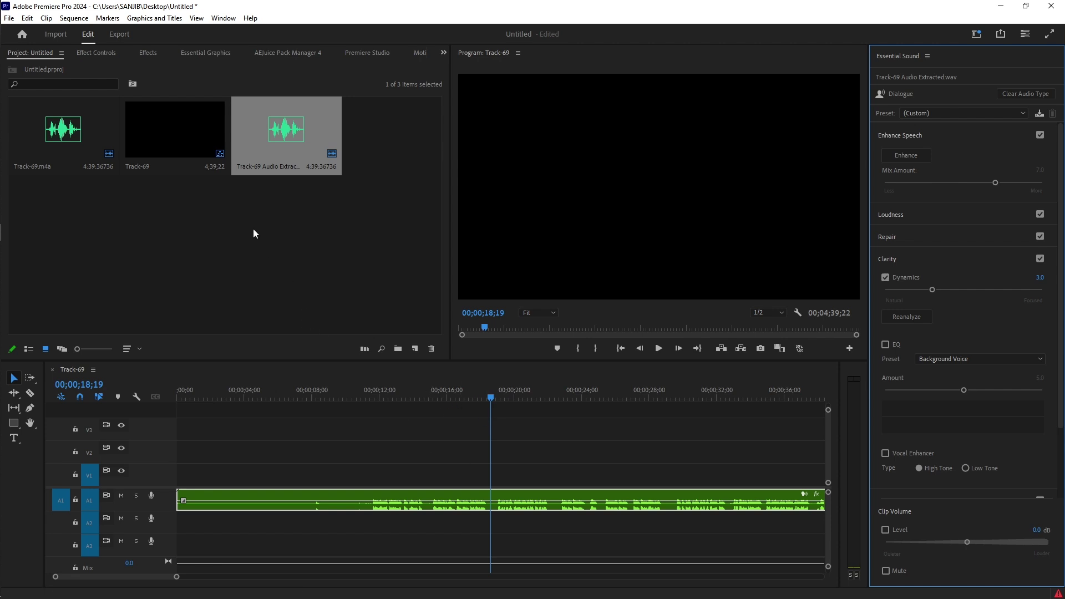
# Find the Bass audio effect and add it to the Track-69 clip on track A1
pyautogui.click(102, 52)
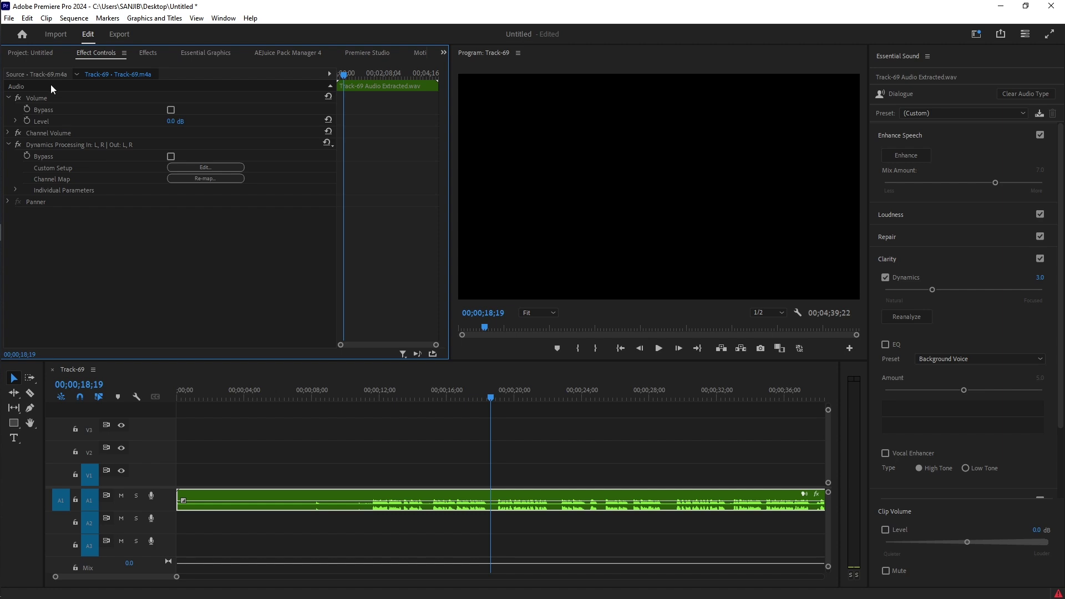
pyautogui.click(147, 52)
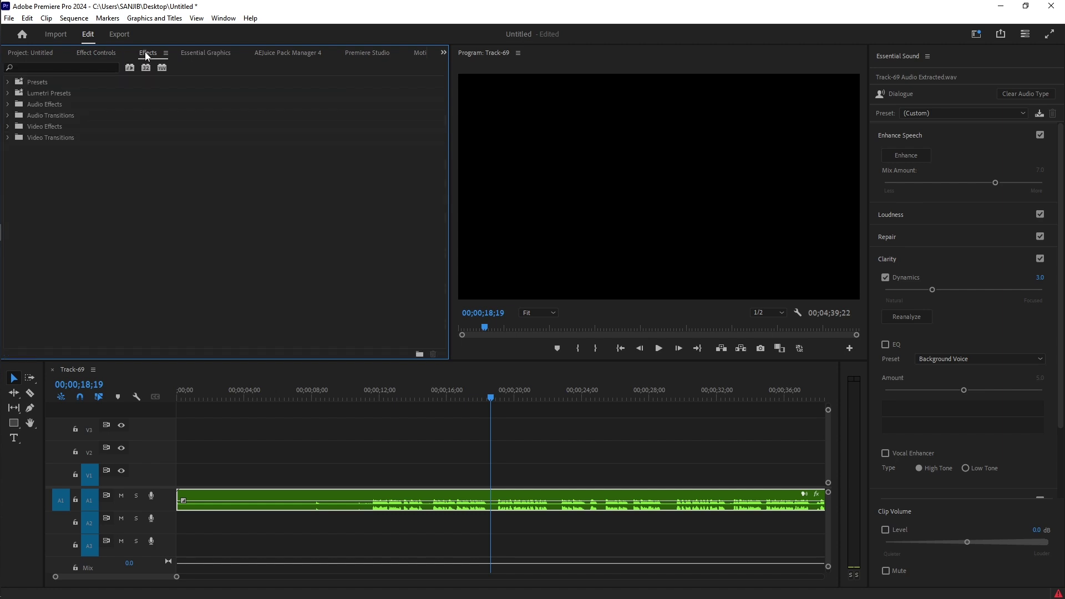
pyautogui.click(94, 67)
pyautogui.write('bass')
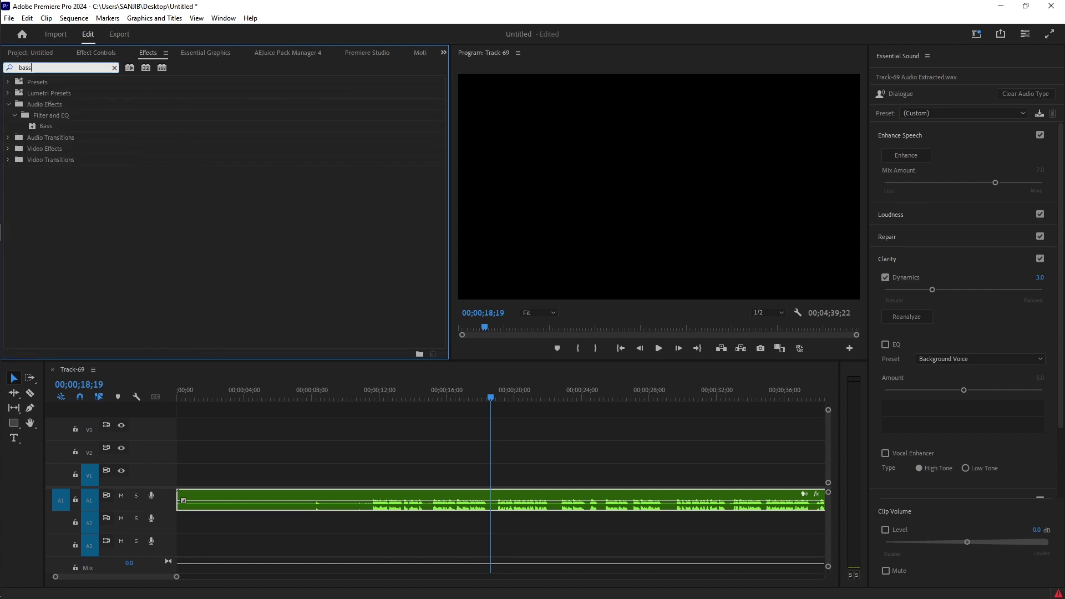
pyautogui.moveTo(47, 132); pyautogui.dragTo(346, 506)
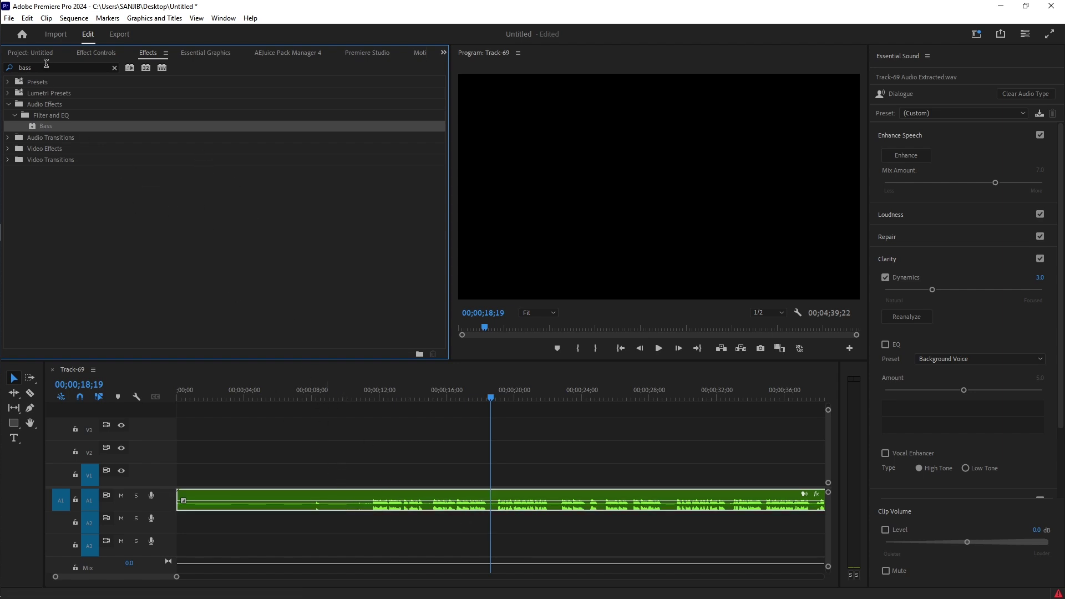
# Set the clip's Bass boost to 6 dB and play the speech from about 00;00;18;19
pyautogui.click(99, 55)
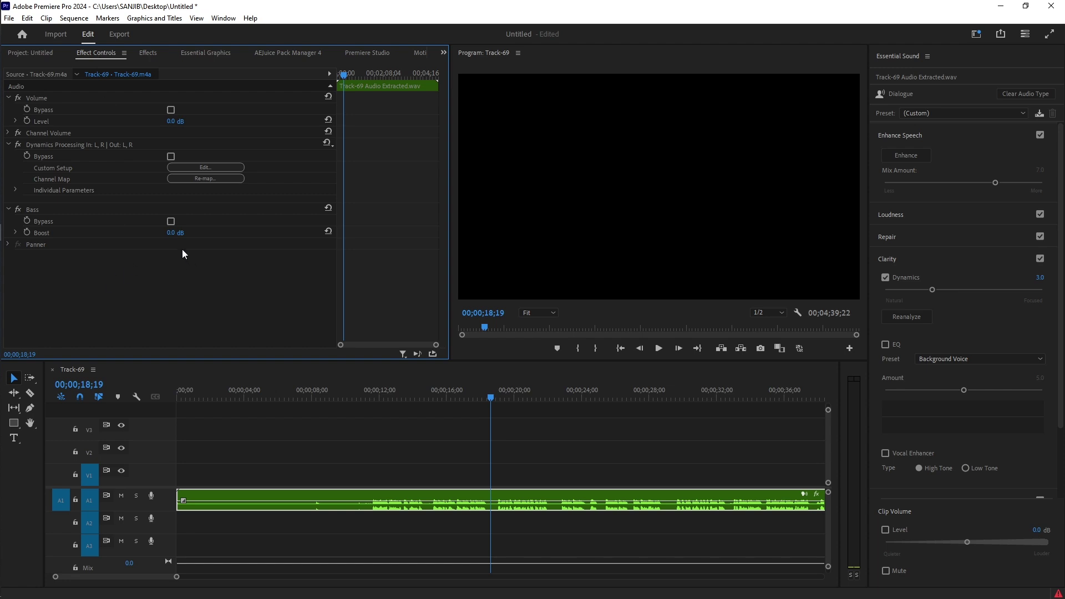
pyautogui.click(173, 233)
pyautogui.write('5')
pyautogui.press('Return')
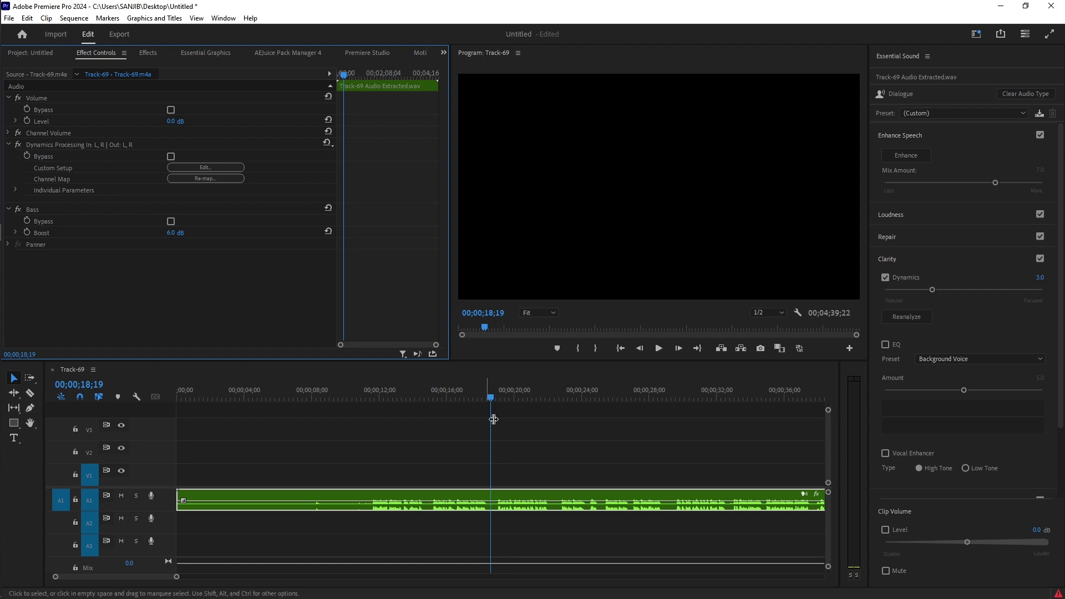
pyautogui.press('space')
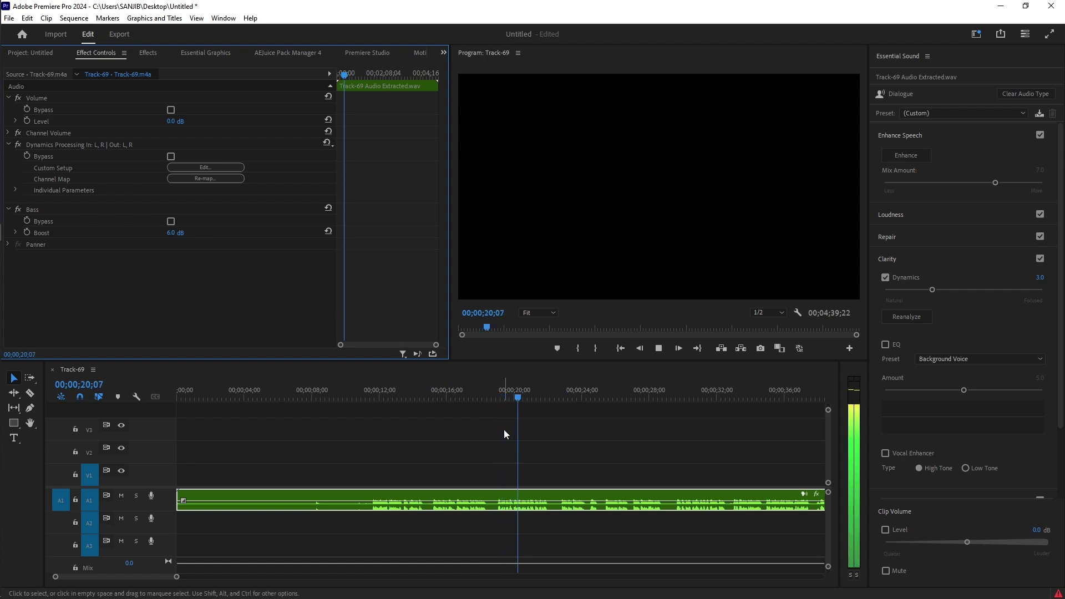
pyautogui.press('space')
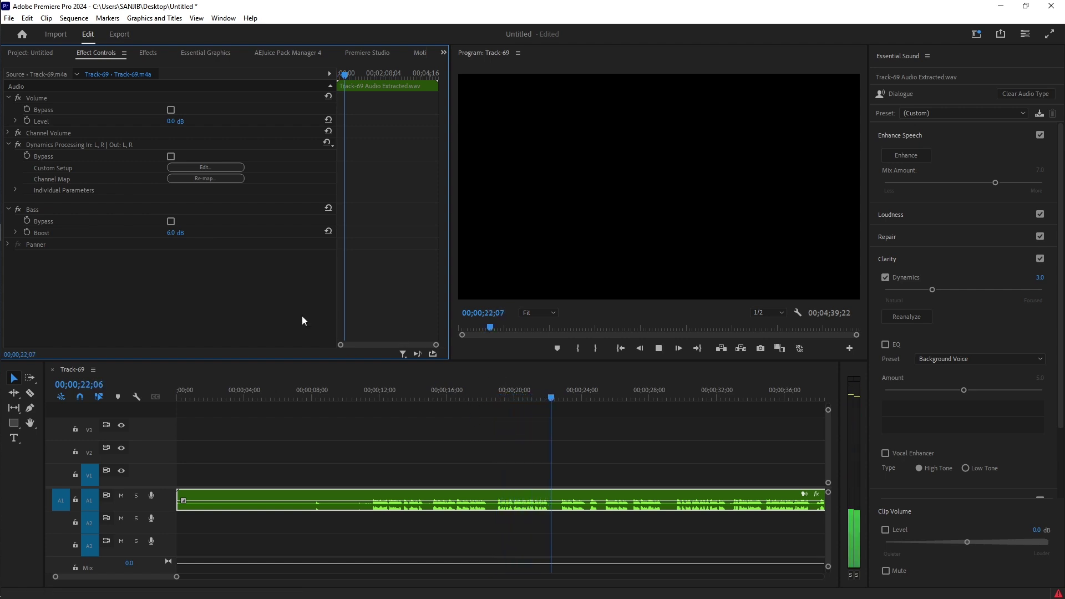
# Set the clip's Bass boost to 4 dB and play the speech again from about 00;00;16;10
pyautogui.click(169, 233)
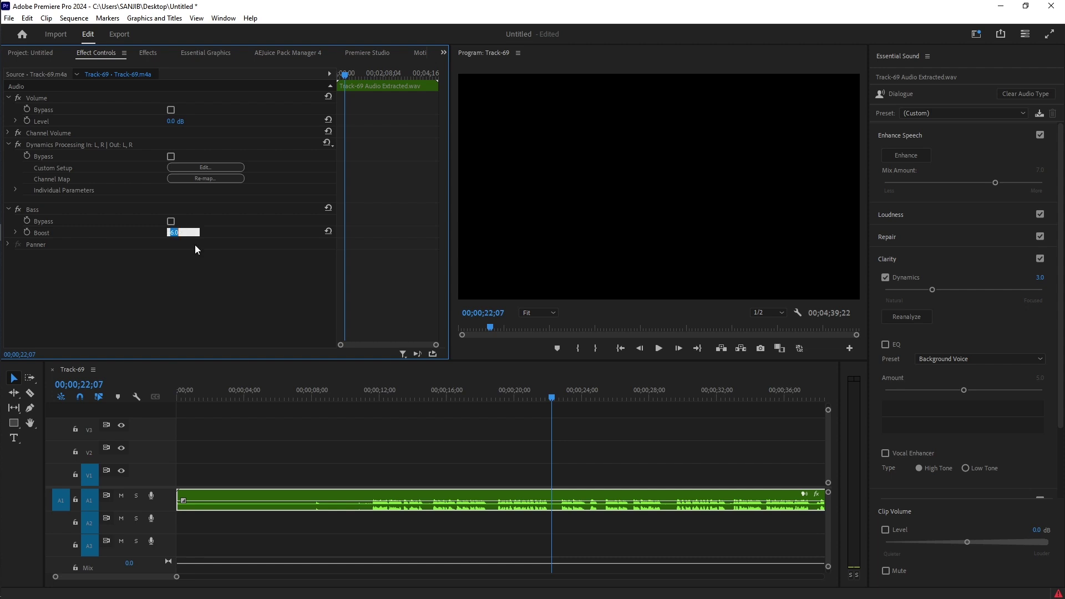
pyautogui.write('4')
pyautogui.press('Return')
pyautogui.moveTo(551, 397); pyautogui.dragTo(450, 408)
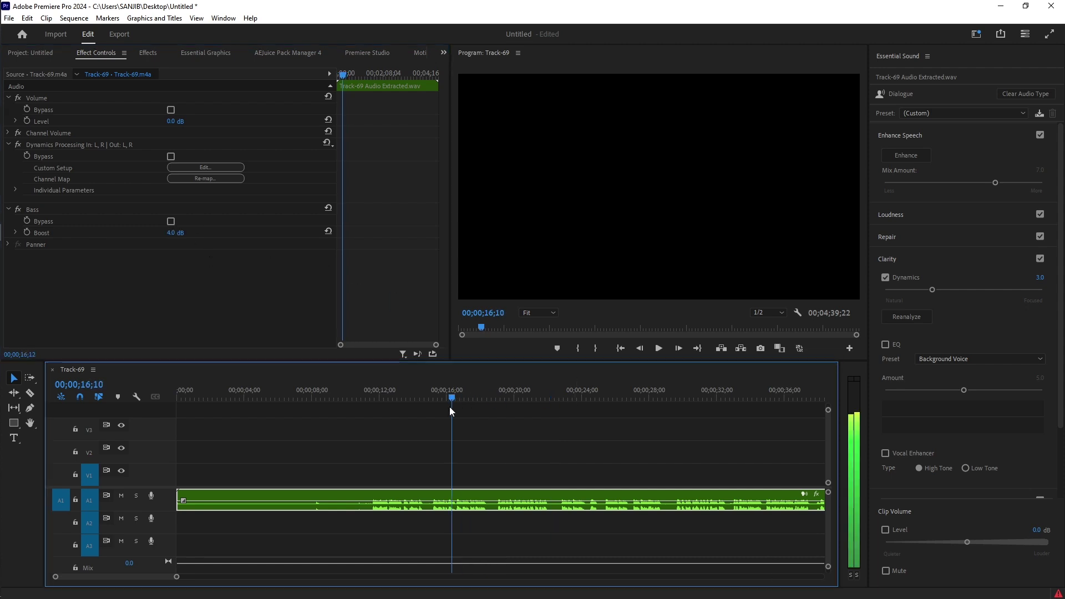
pyautogui.press('space')
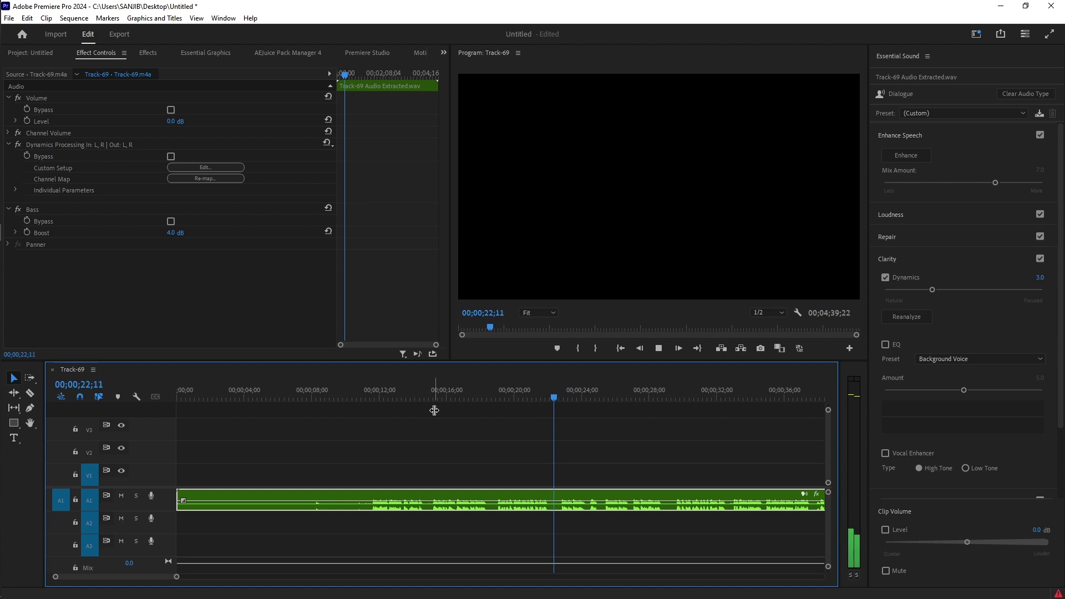
pyautogui.press('space')
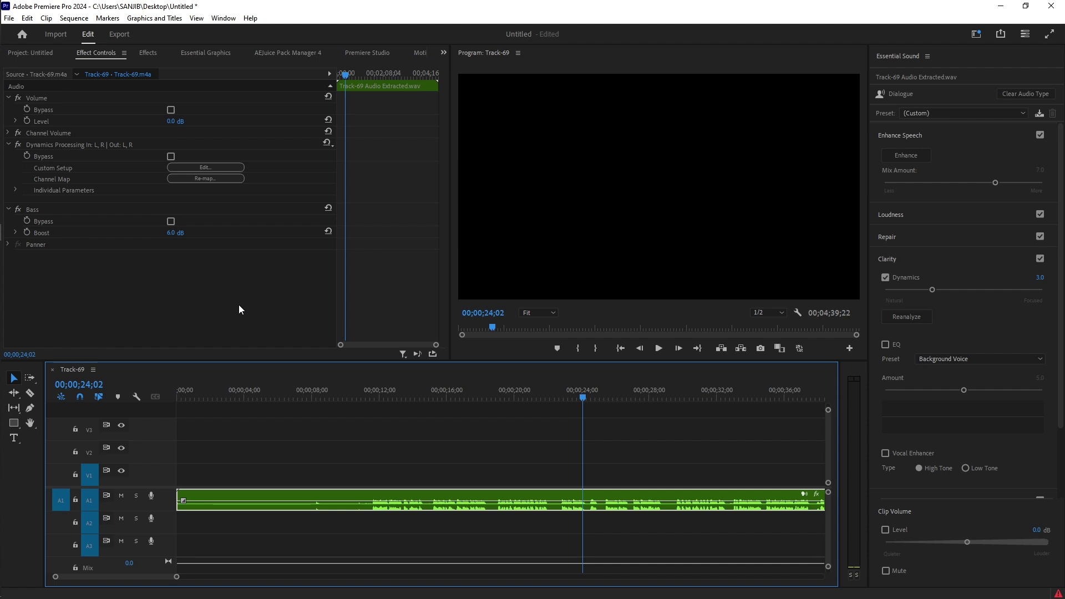
# Remove the Bass and Dynamics processing from the Track-69 clip and switch back to Adobe Audition
pyautogui.press('Delete')
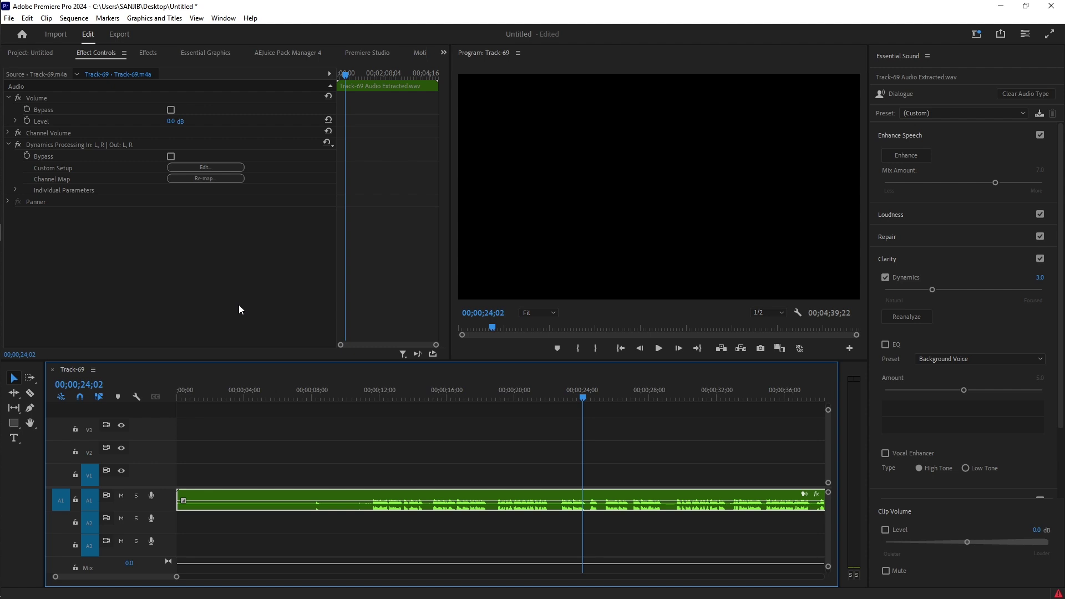
pyautogui.press('Delete')
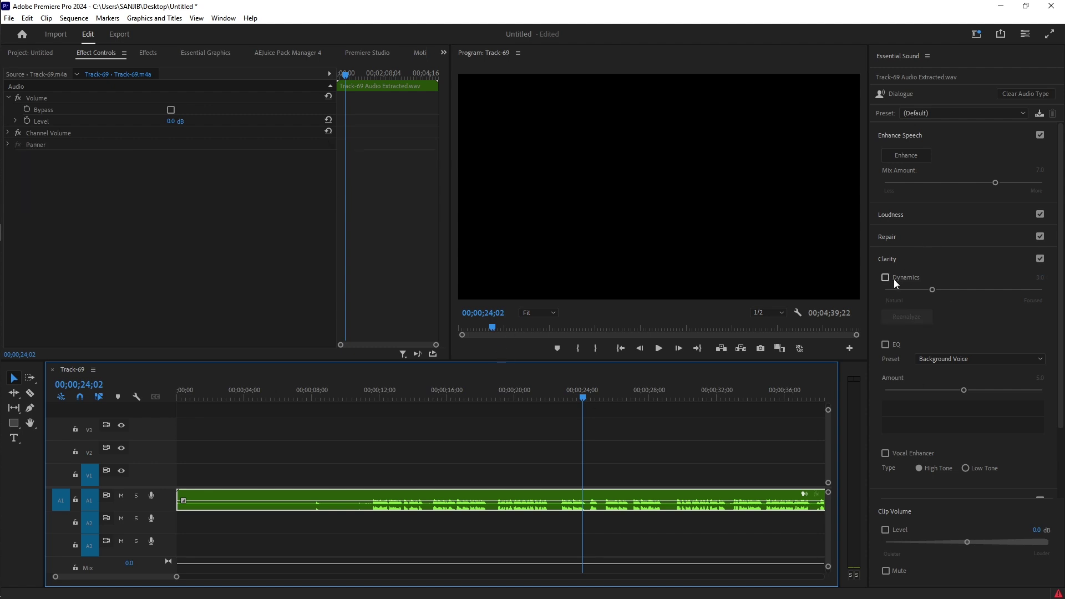
pyautogui.moveTo(5, 231)
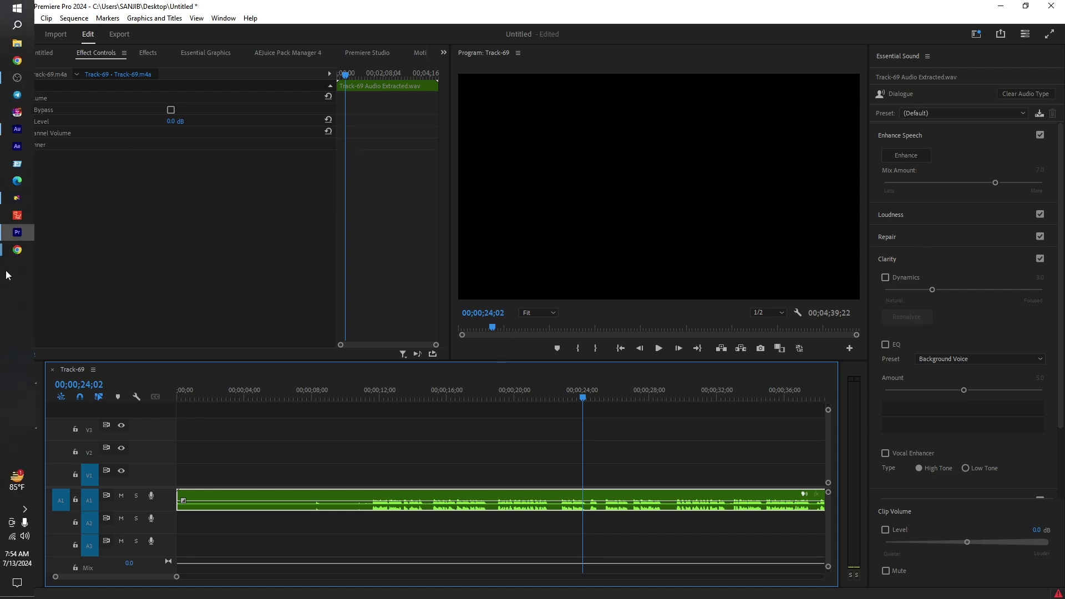
pyautogui.click(17, 129)
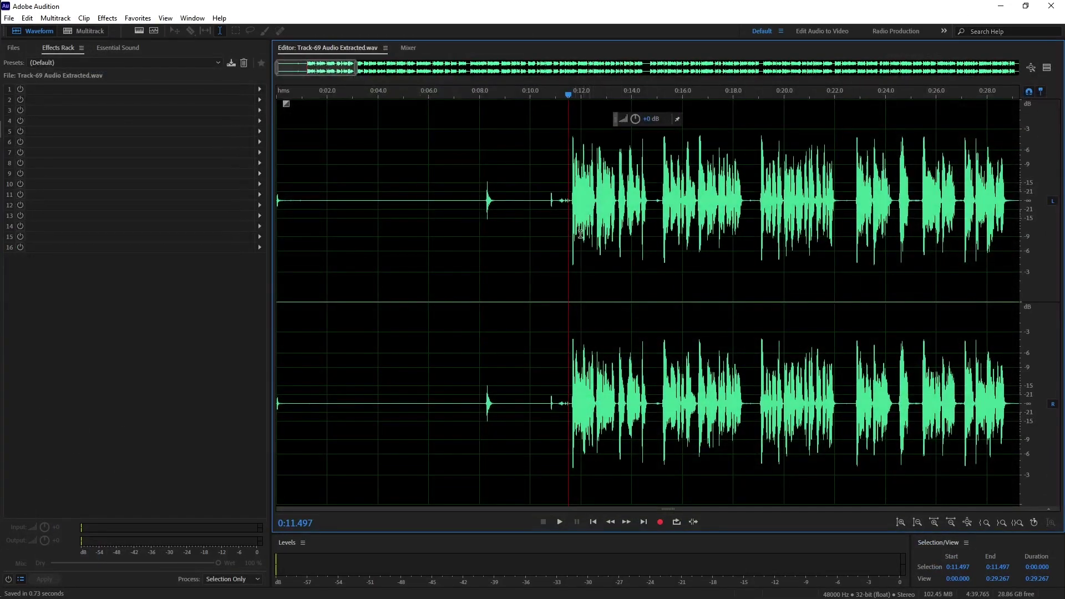
# Place the playhead at about 0:09.9 and apply the Dynamics effect to the whole recording
pyautogui.moveTo(568, 102); pyautogui.dragTo(529, 111)
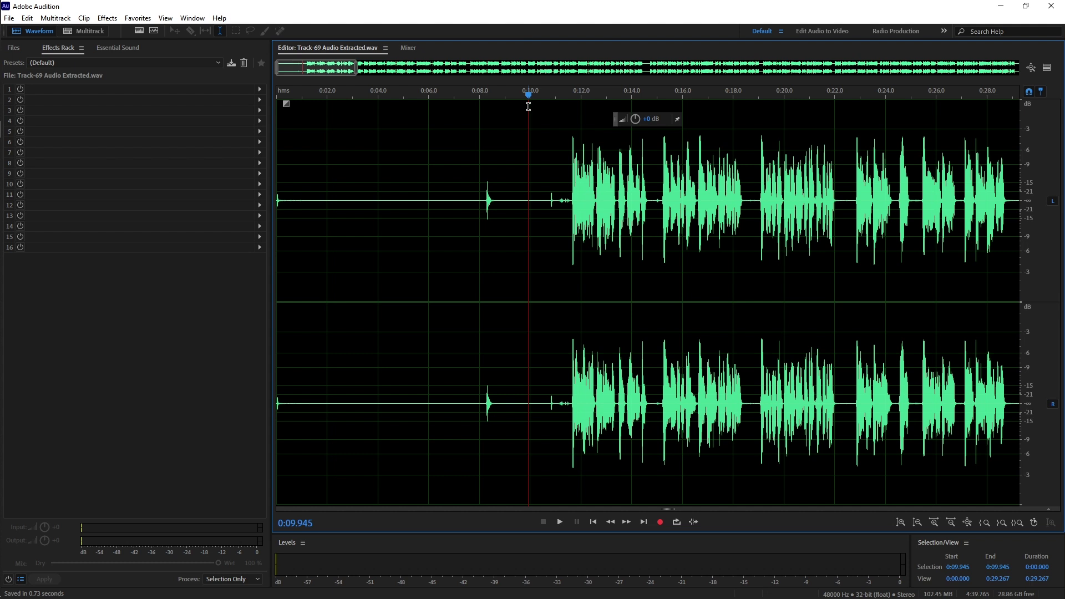
pyautogui.click(107, 18)
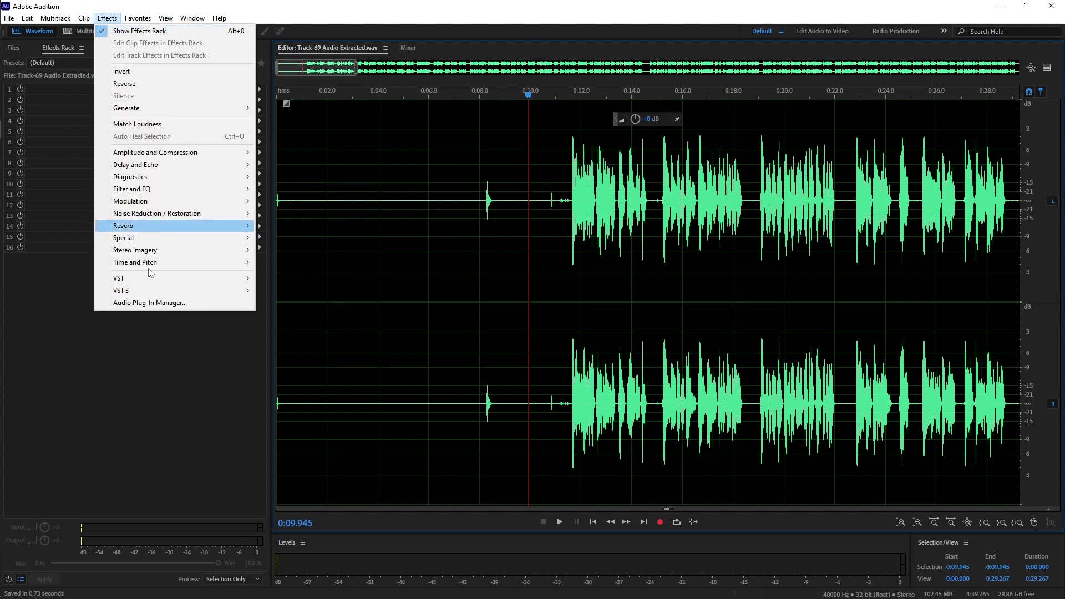
pyautogui.moveTo(153, 155)
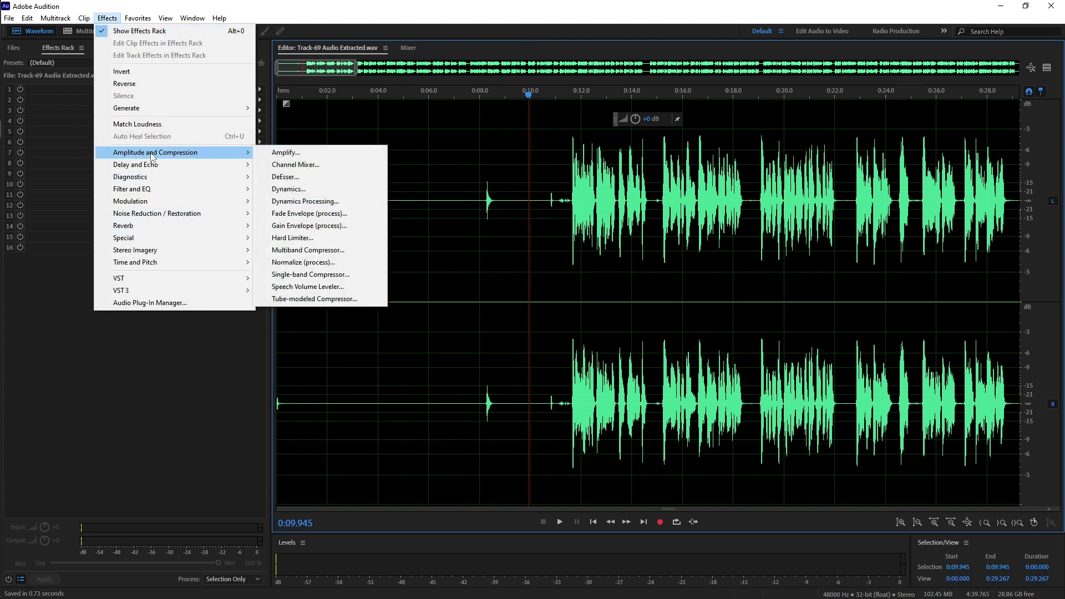
pyautogui.click(299, 190)
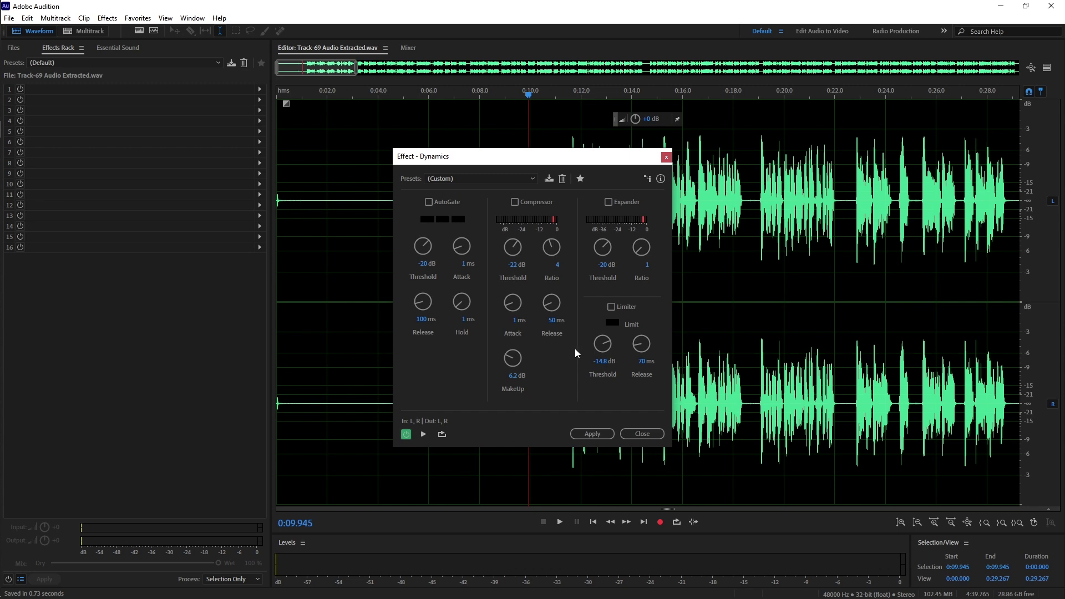
pyautogui.click(593, 432)
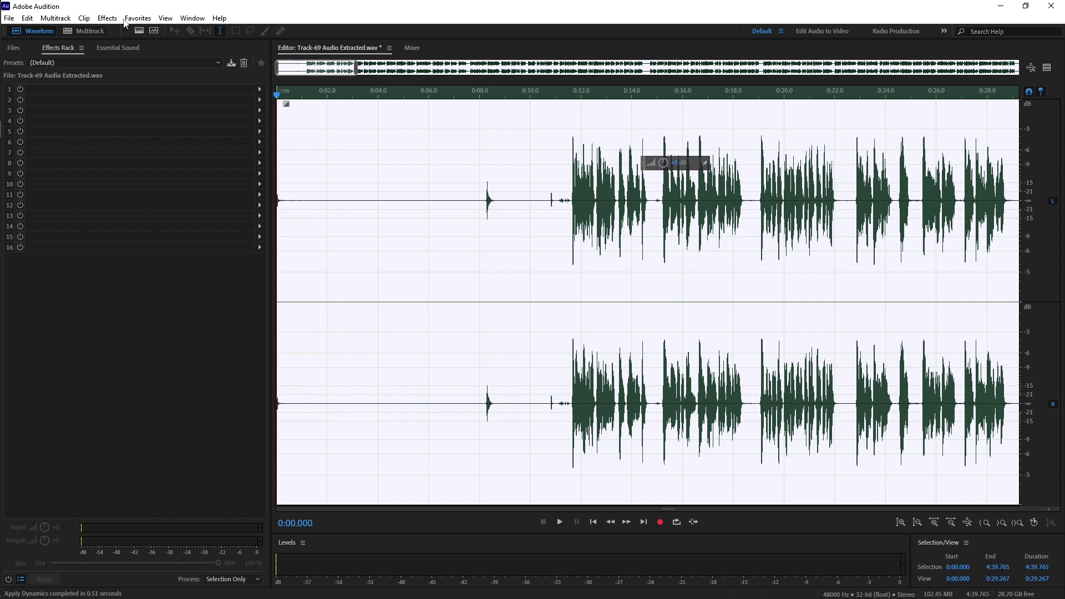
# Add a Single-band Compressor in the first rack slot, set its threshold to -22 dB and ratio to 4, and apply it to the recording
pyautogui.click(262, 93)
pyautogui.click(261, 91)
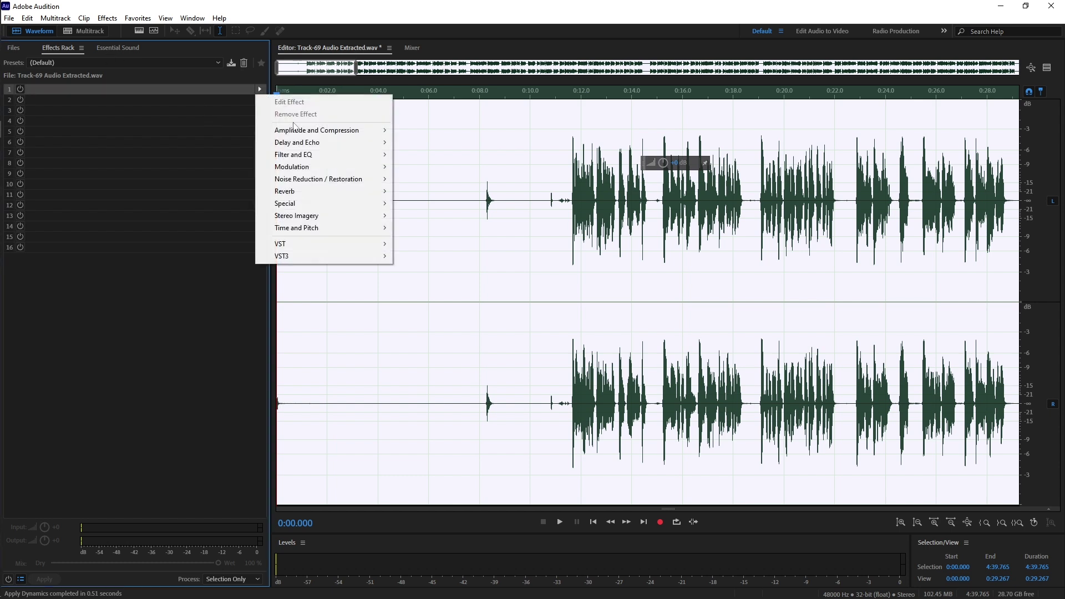
pyautogui.moveTo(297, 133)
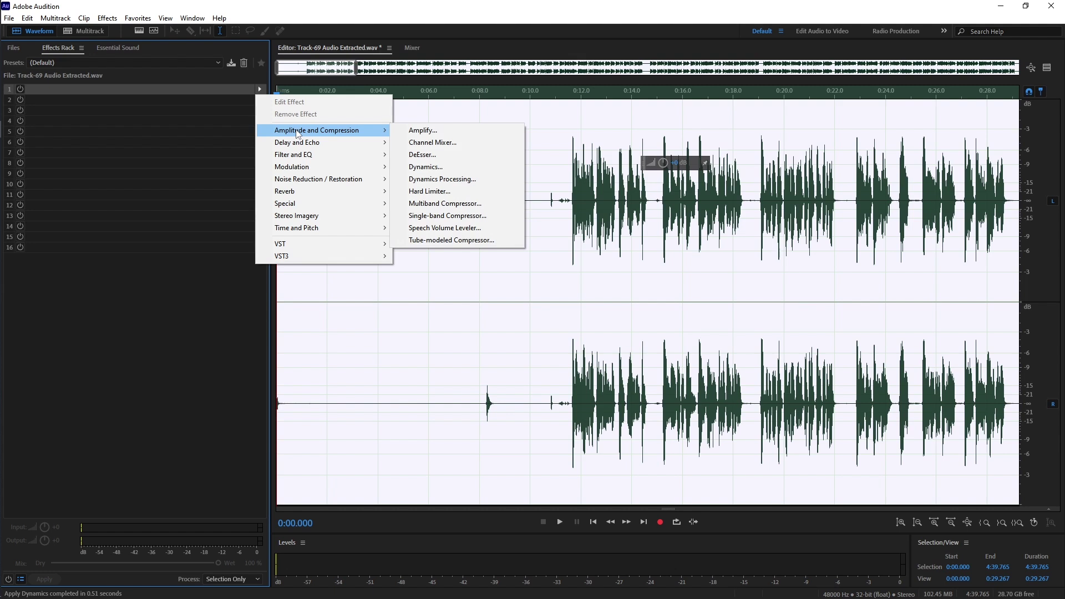
pyautogui.click(455, 218)
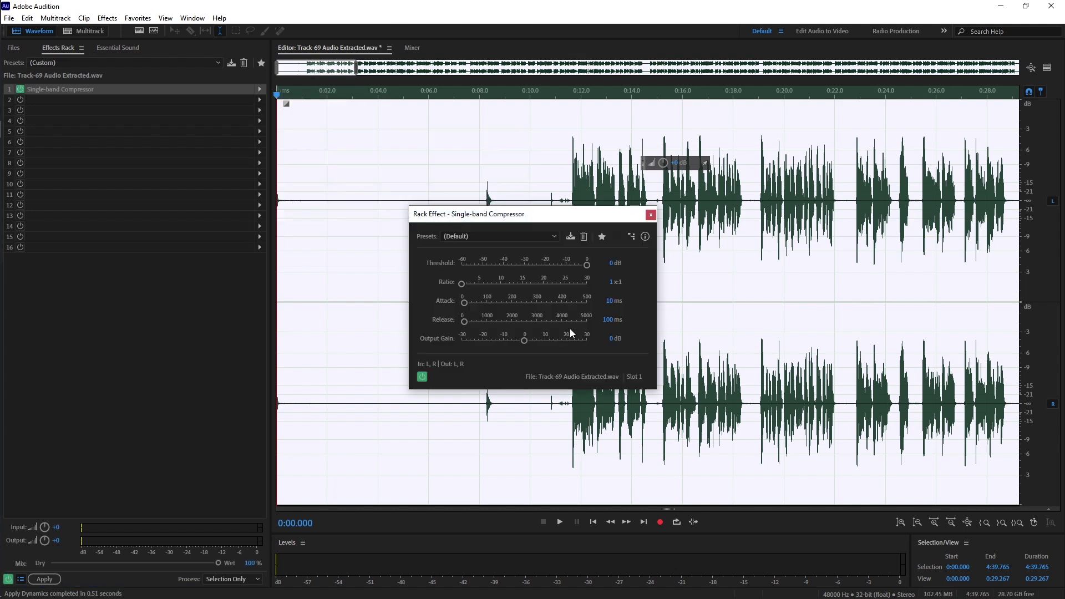
pyautogui.click(612, 262)
pyautogui.write('-22')
pyautogui.click(612, 282)
pyautogui.write('4')
pyautogui.press('Return')
pyautogui.click(44, 579)
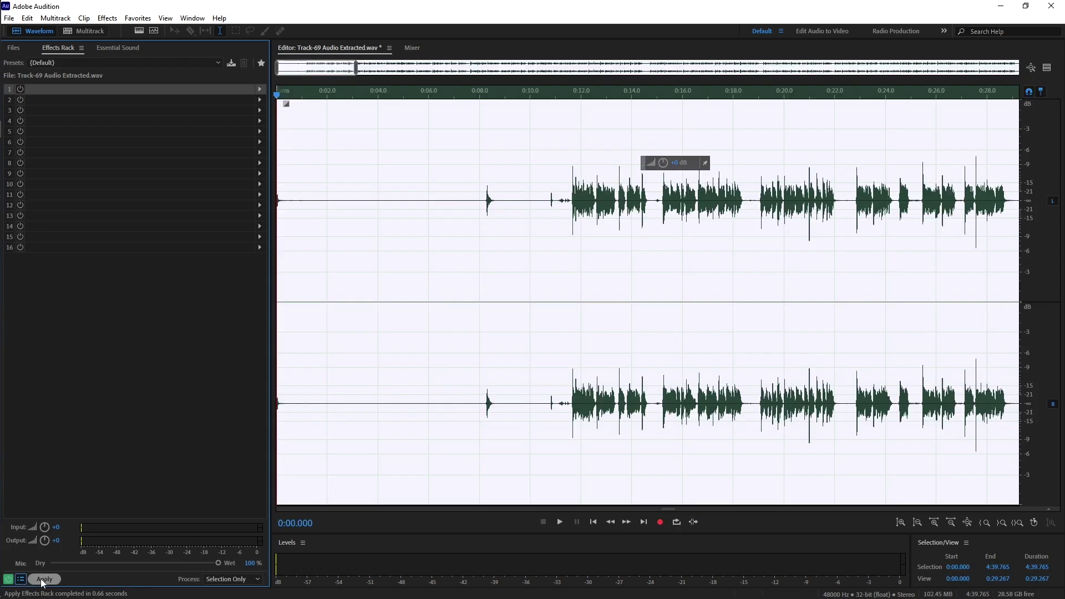
# Add a 10-band Graphic Equalizer to the first effects rack slot
pyautogui.click(259, 88)
pyautogui.moveTo(302, 156)
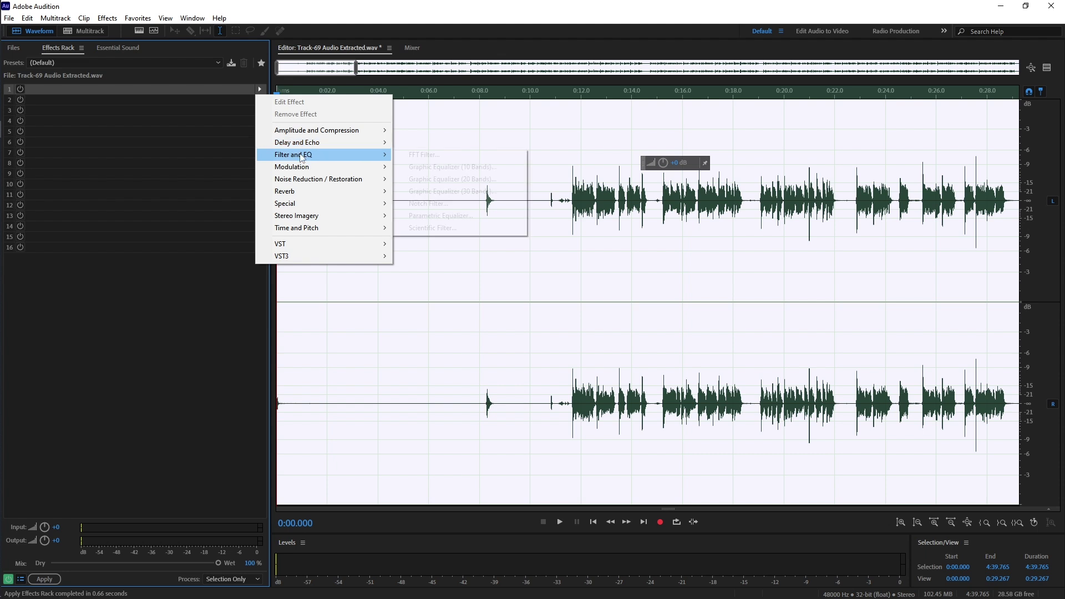
pyautogui.click(434, 167)
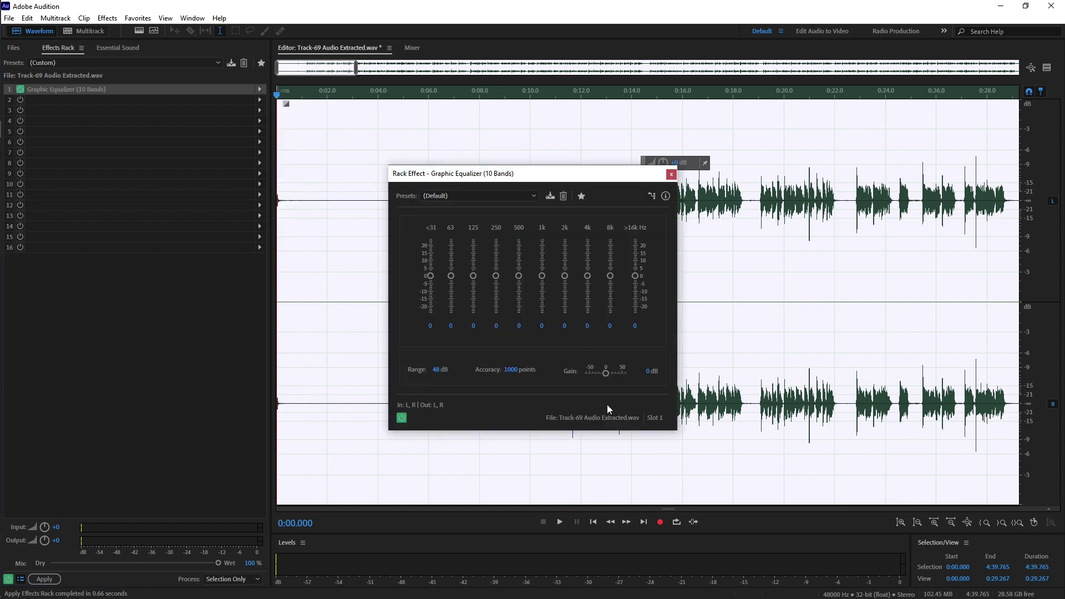
# Set the equalizer's >16k Hz band to 0.1 and 4k Hz band to 2.3, adjust the neighbouring bands, and apply it to the recording
pyautogui.click(636, 326)
pyautogui.write('0.1')
pyautogui.click(610, 326)
pyautogui.press('Return')
pyautogui.click(586, 326)
pyautogui.write('2.3')
pyautogui.press('Return')
pyautogui.write('-0')
pyautogui.press('Return')
pyautogui.click(42, 579)
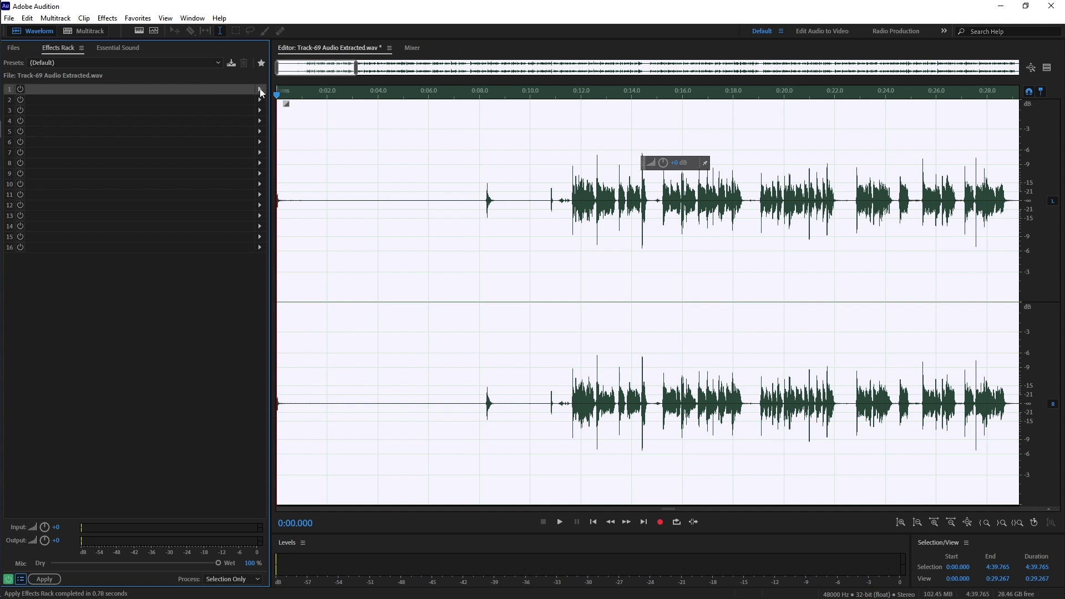
# Add a Parametric Equalizer to the first rack slot and load its Loudness Maximizer preset
pyautogui.click(259, 89)
pyautogui.moveTo(306, 183)
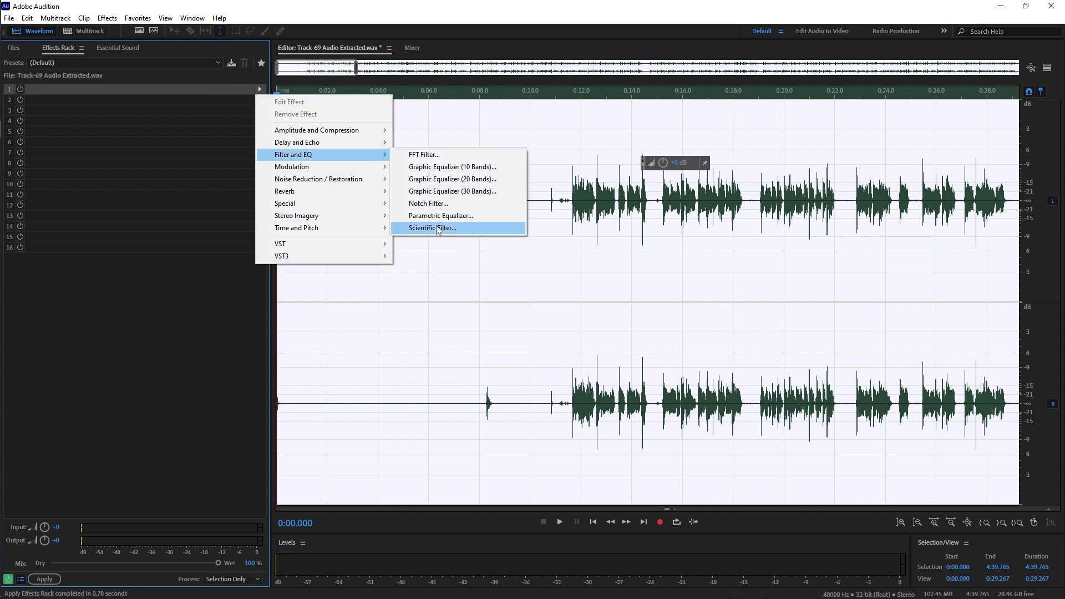
pyautogui.click(433, 217)
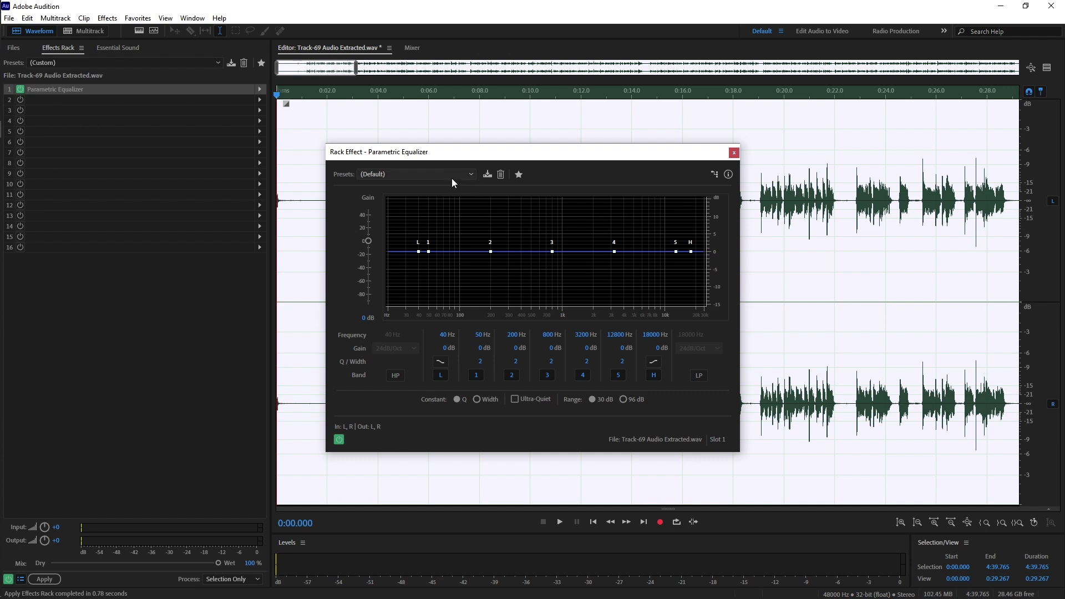
pyautogui.click(459, 175)
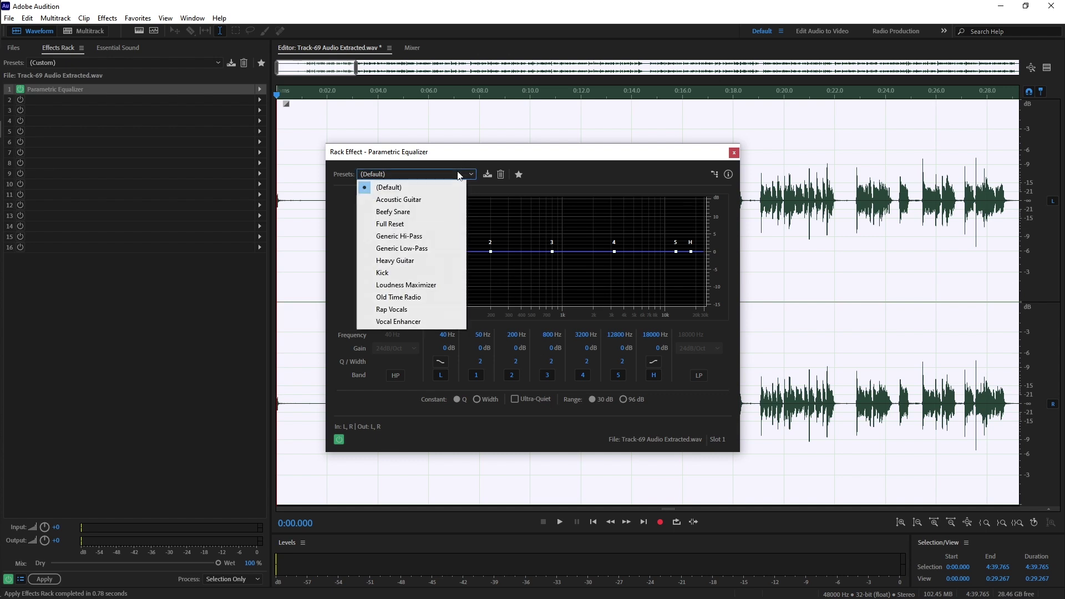
pyautogui.click(434, 284)
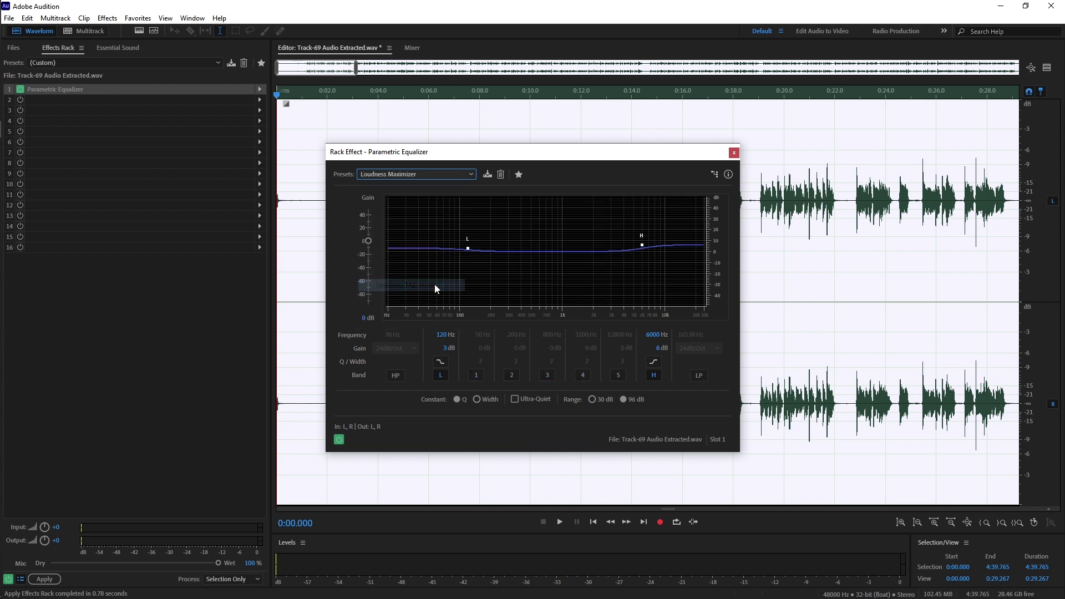
# Enable band 3, move the low shelf to about 105 Hz at 4 dB and the high shelf to about 6034 Hz at 4 dB
pyautogui.click(547, 375)
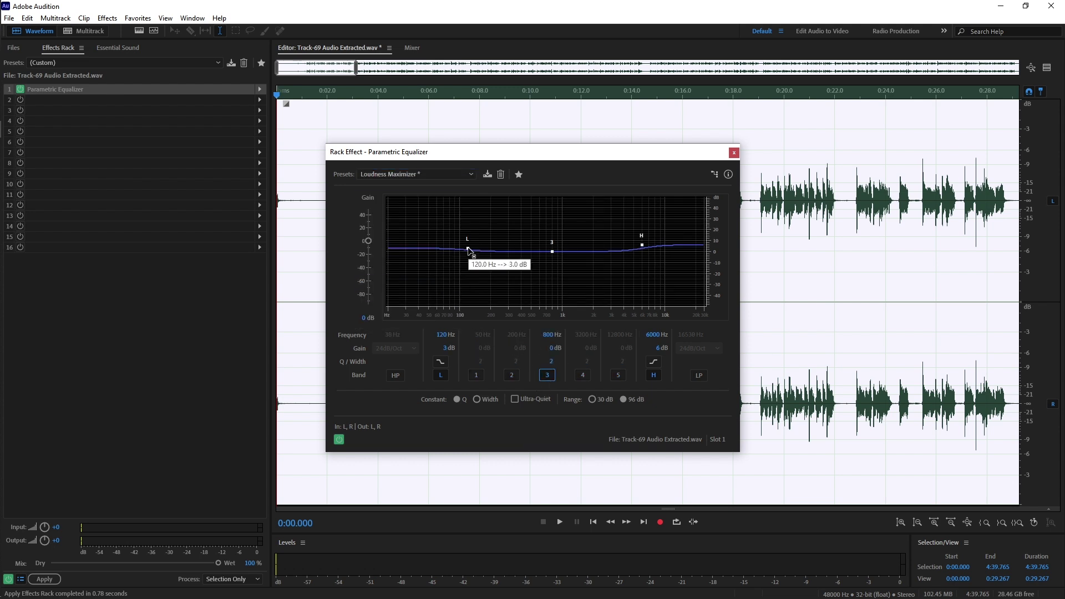
pyautogui.moveTo(467, 248); pyautogui.dragTo(461, 246)
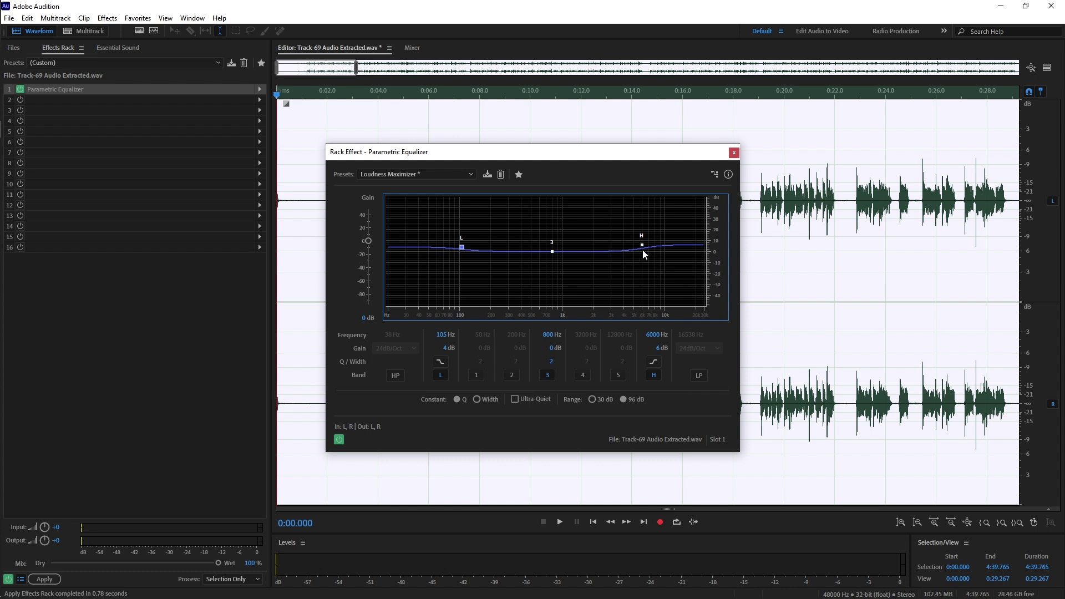
pyautogui.moveTo(642, 245); pyautogui.dragTo(643, 248)
pyautogui.moveTo(577, 157); pyautogui.dragTo(648, 127)
# Play the speech while trying band 3 at about 794 Hz and -8.1 dB and the low shelf at about 103 Hz and 6.1 dB
pyautogui.click(560, 523)
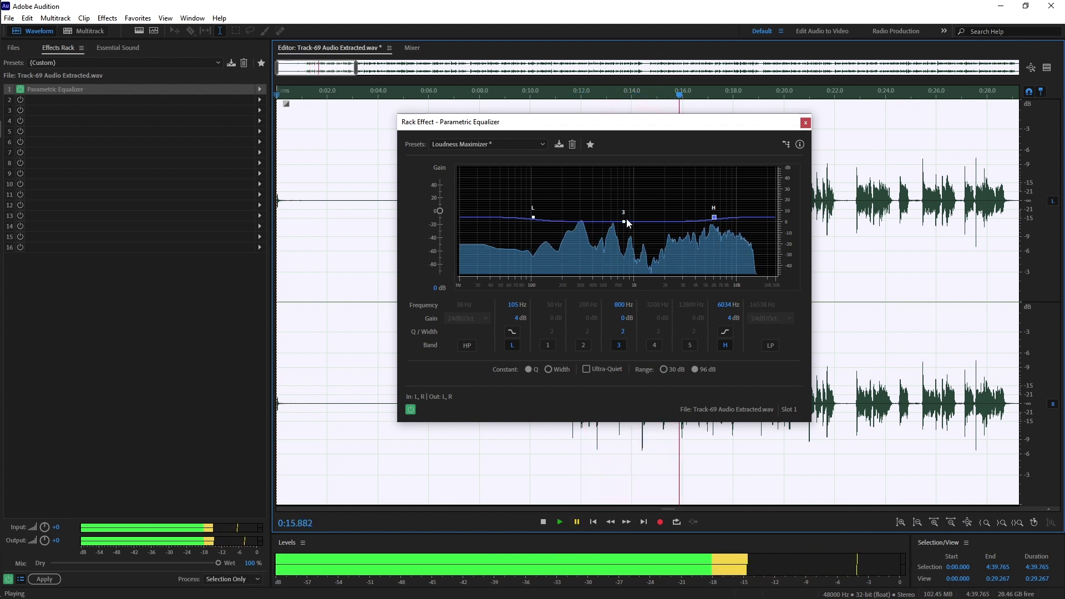
pyautogui.moveTo(624, 222); pyautogui.dragTo(624, 230)
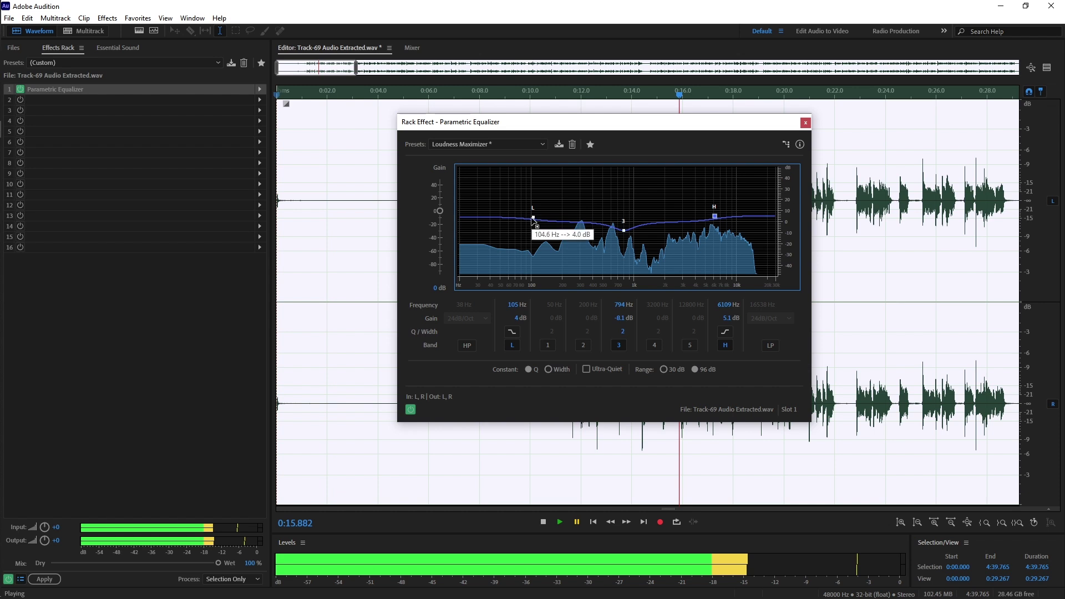
pyautogui.moveTo(533, 216); pyautogui.dragTo(533, 215)
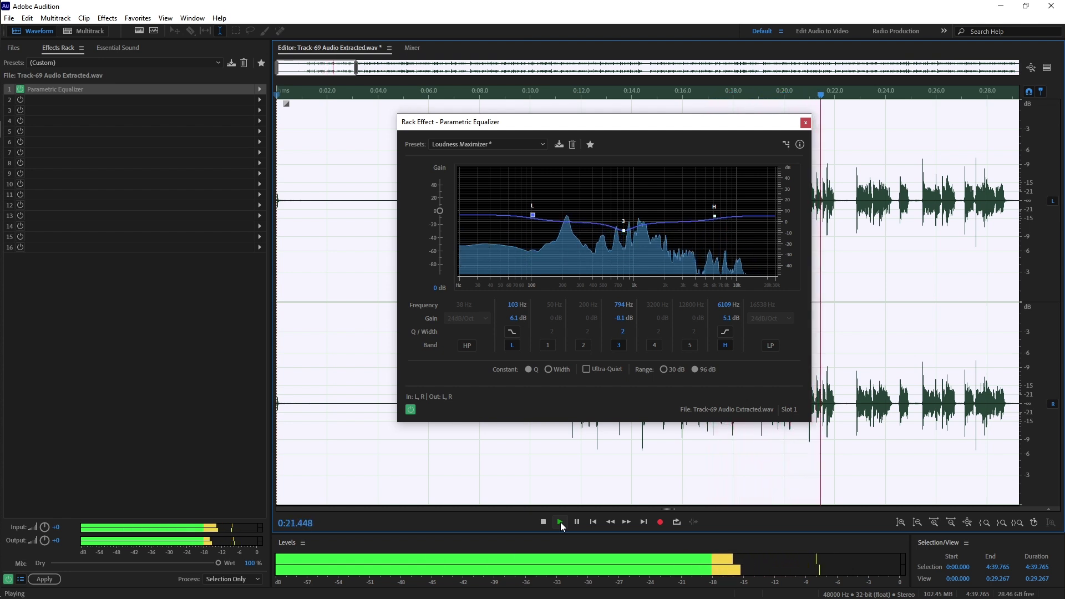
pyautogui.click(576, 522)
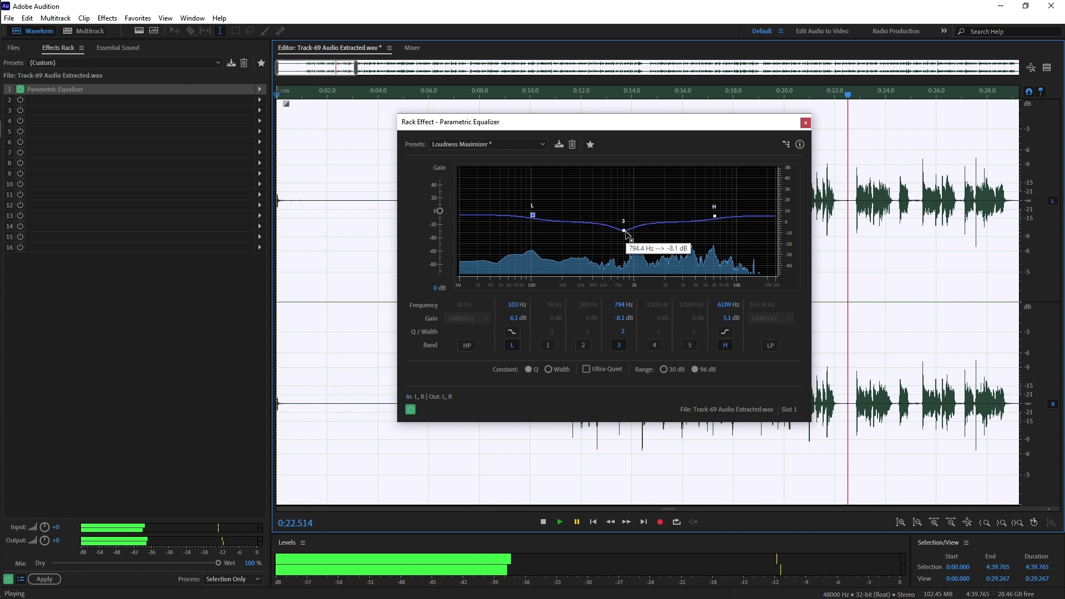
# Move band 3 to about 804 Hz at -4.5 dB, the low shelf to 102 Hz at 5.1 dB and the high shelf to 6421 Hz at 4.5 dB
pyautogui.moveTo(626, 232); pyautogui.dragTo(623, 227)
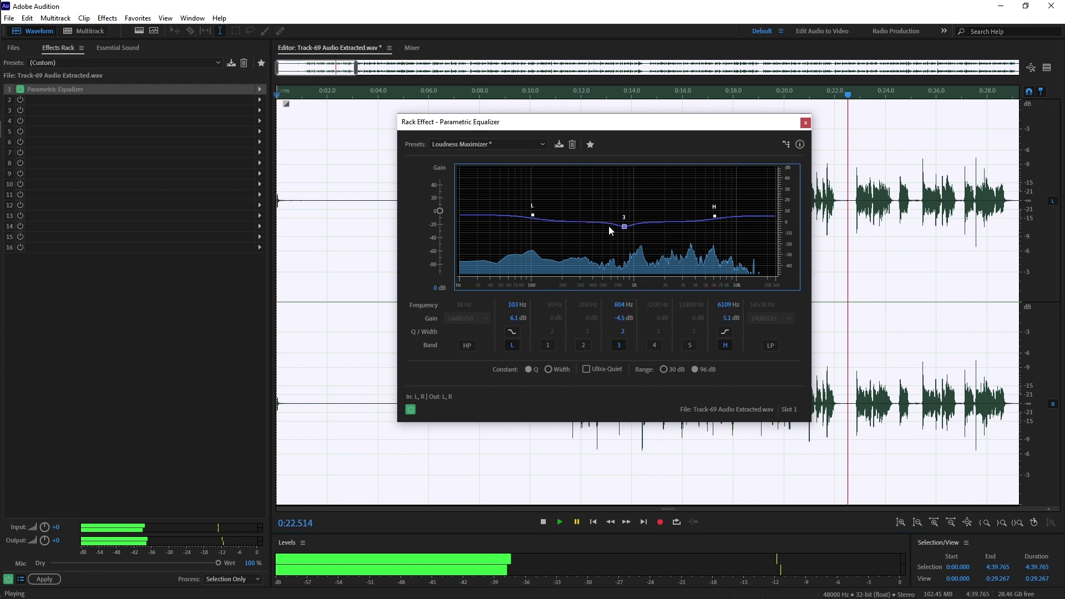
pyautogui.moveTo(533, 215); pyautogui.dragTo(533, 218)
pyautogui.moveTo(715, 216); pyautogui.dragTo(716, 216)
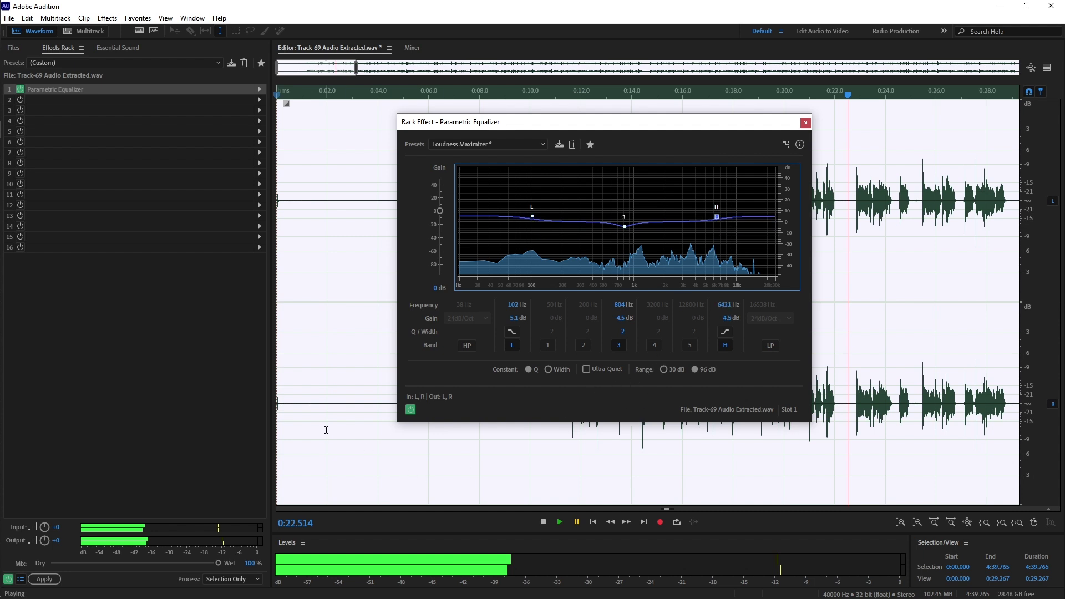
# Bypass the Parametric Equalizer and play the recording to hear it without the effect
pyautogui.click(411, 409)
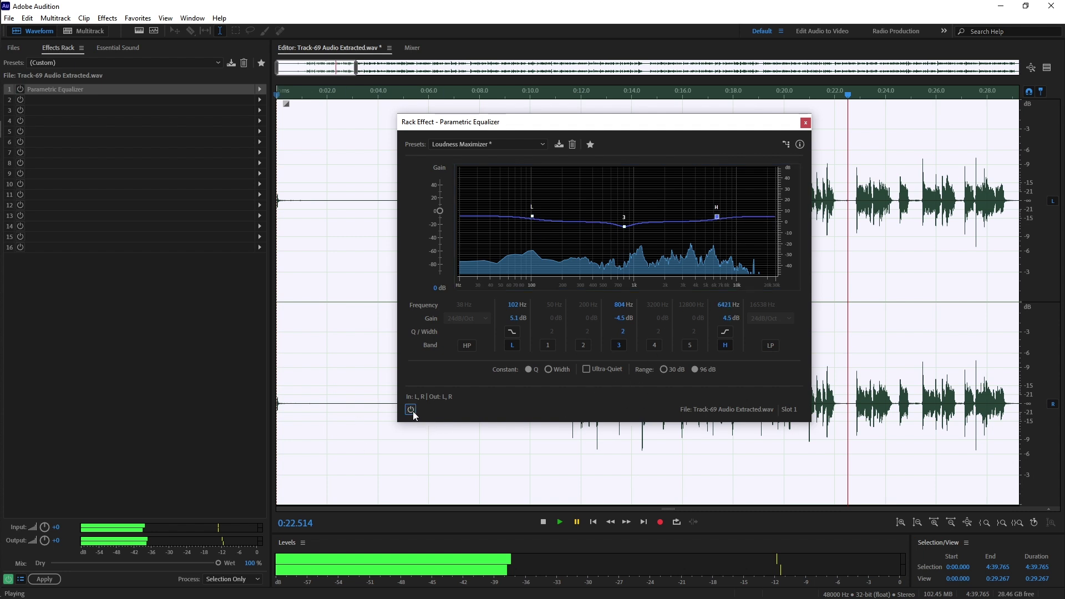
pyautogui.click(560, 523)
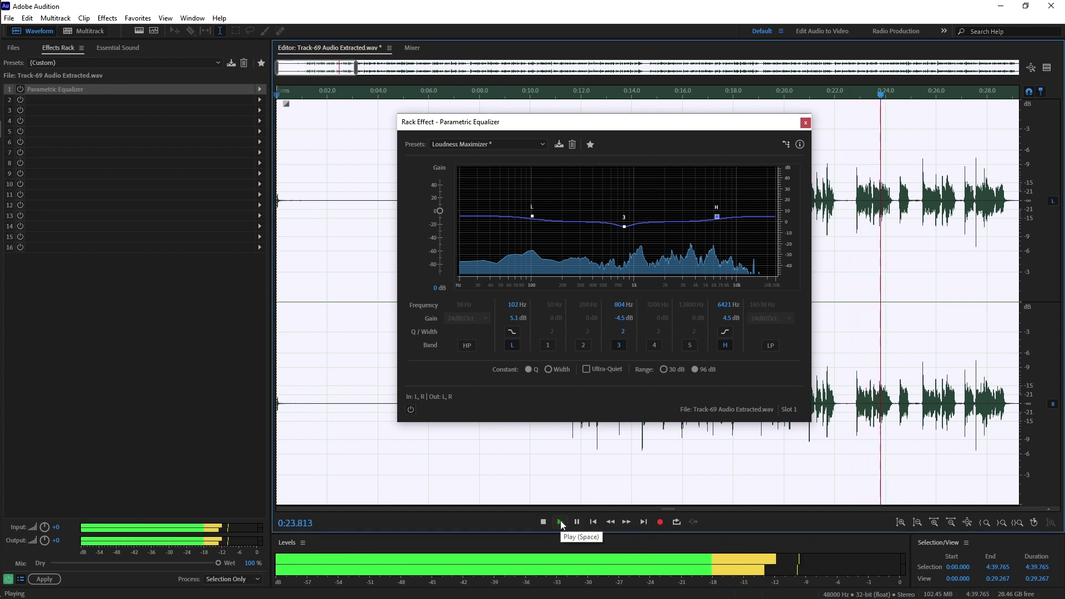
pyautogui.click(560, 522)
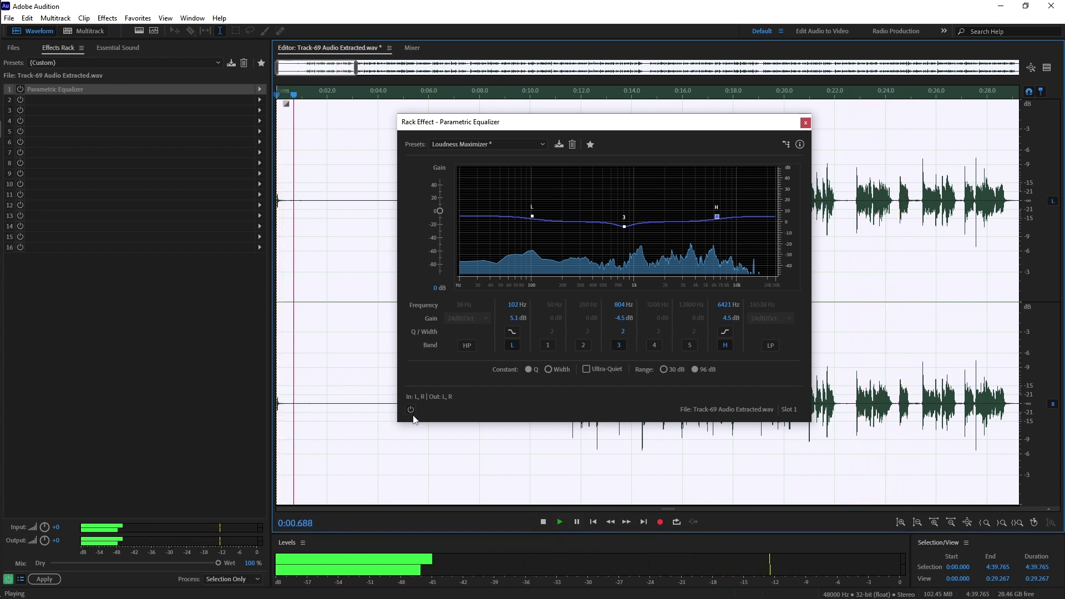
pyautogui.click(576, 522)
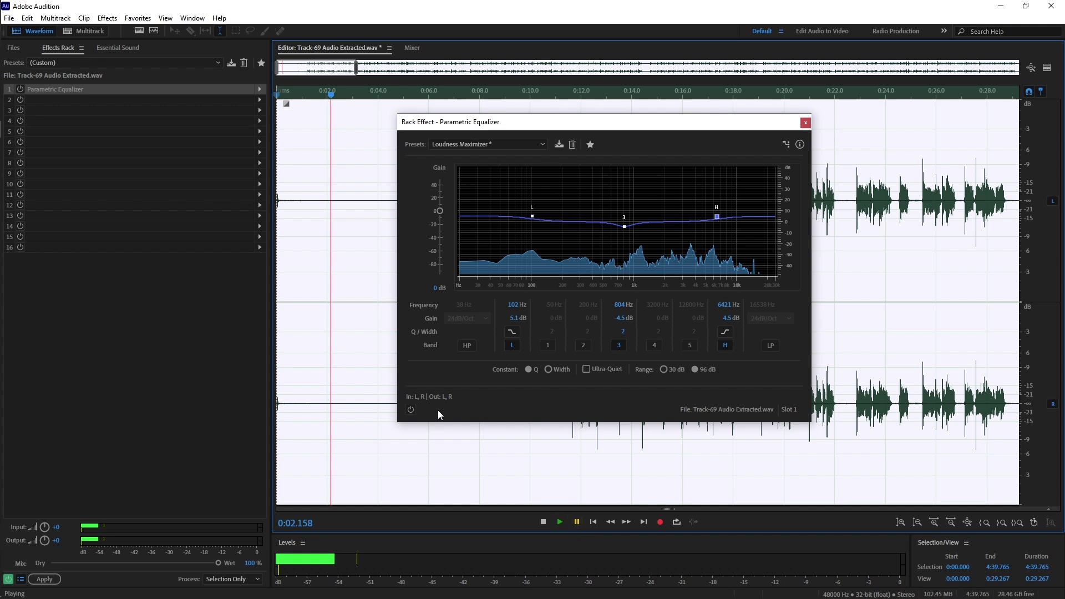
# Re-enable the Parametric Equalizer and play the speech from about 0:11.5 to hear the processed sound
pyautogui.click(612, 457)
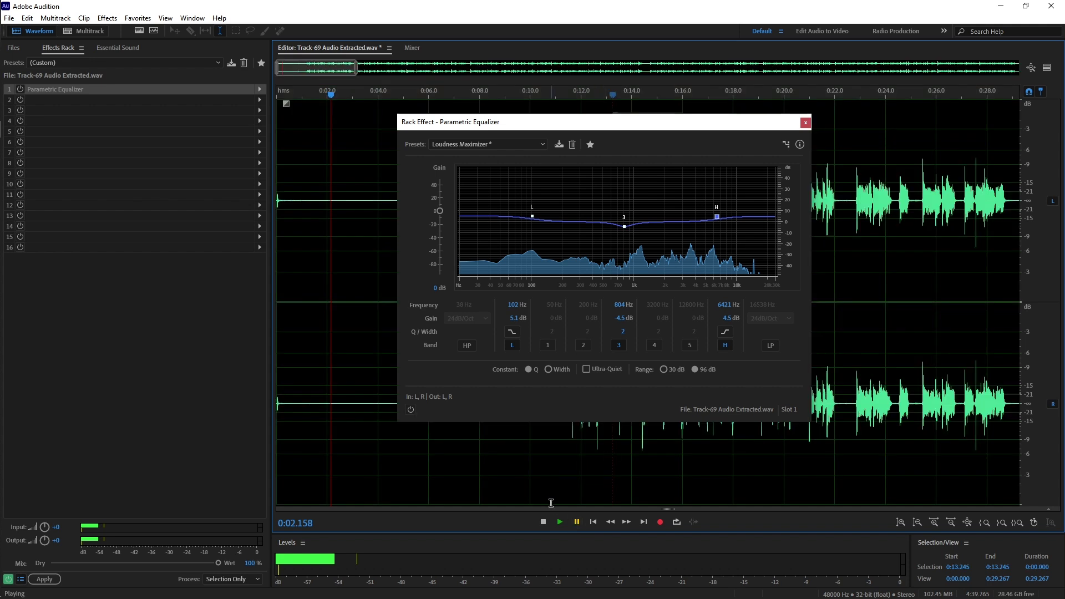
pyautogui.click(410, 409)
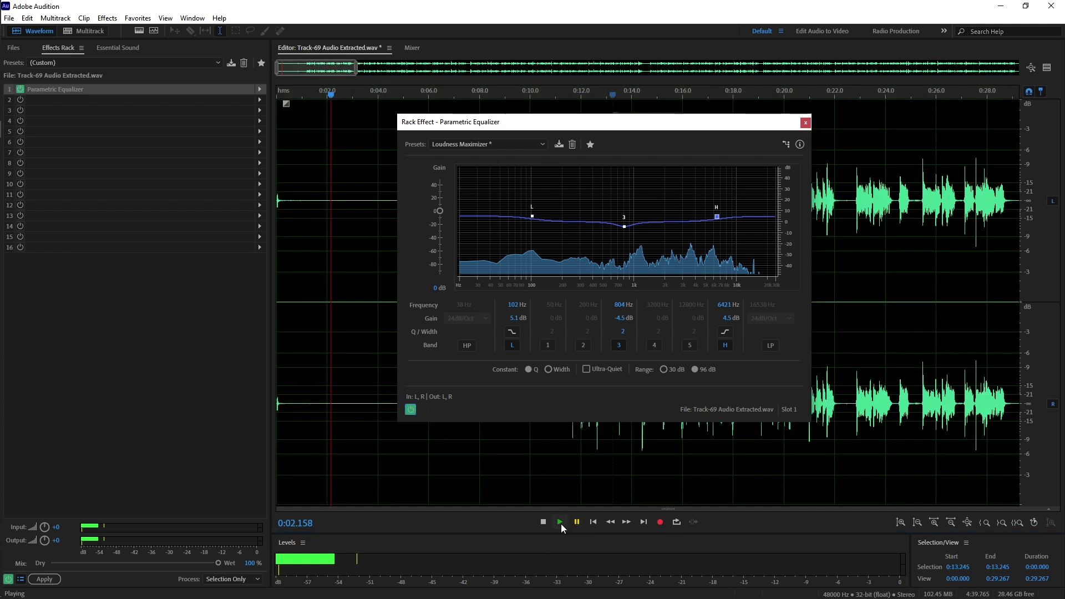
pyautogui.click(577, 522)
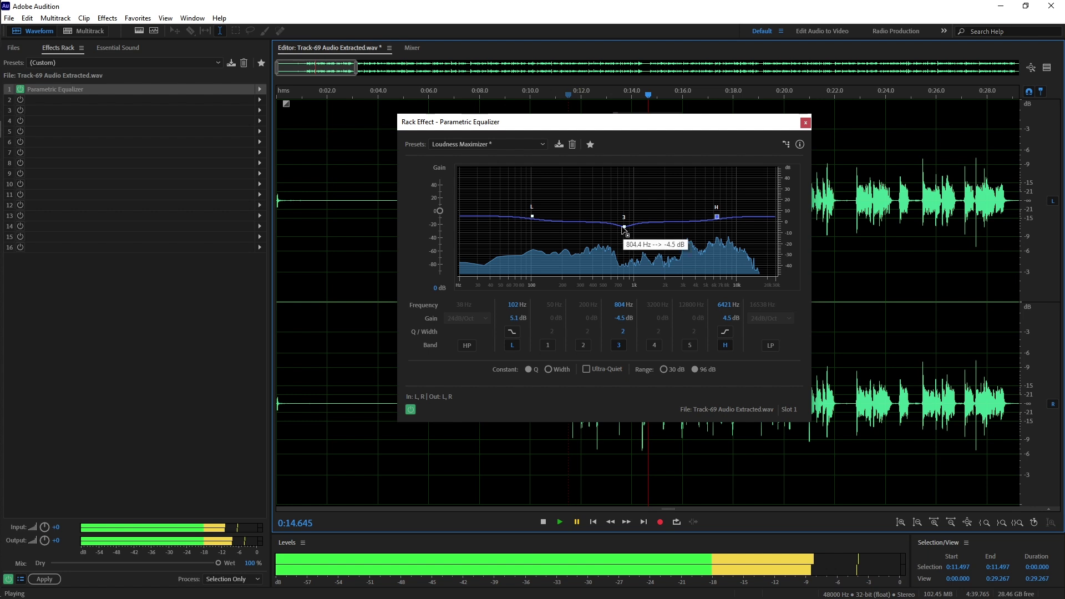
# Try lowering band 3 to about -18.7 dB at 804 Hz and listen to the speech with that cut
pyautogui.moveTo(624, 226); pyautogui.dragTo(625, 243)
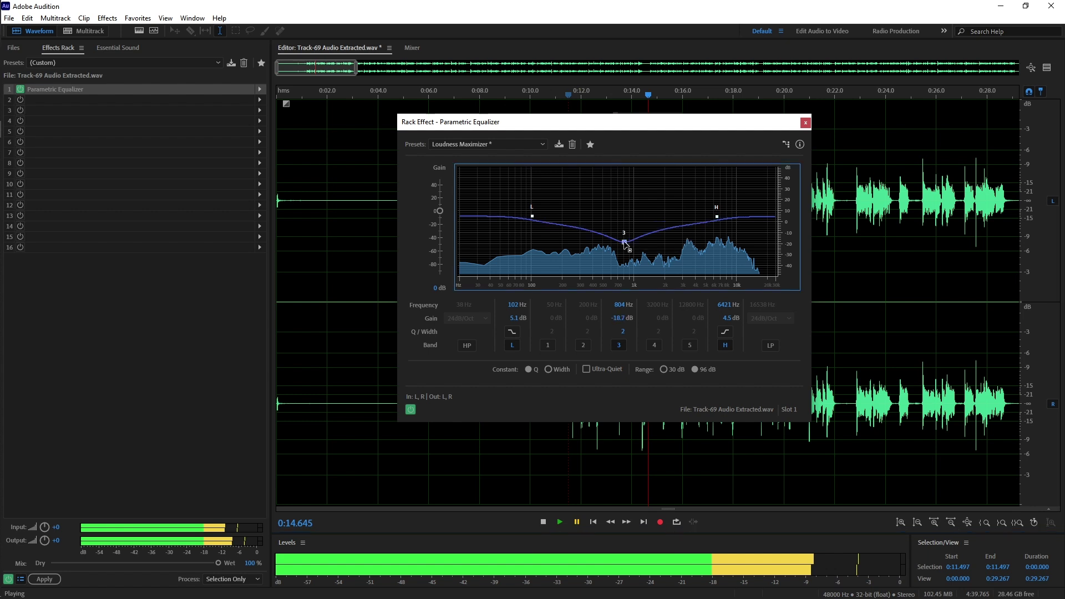
pyautogui.click(577, 527)
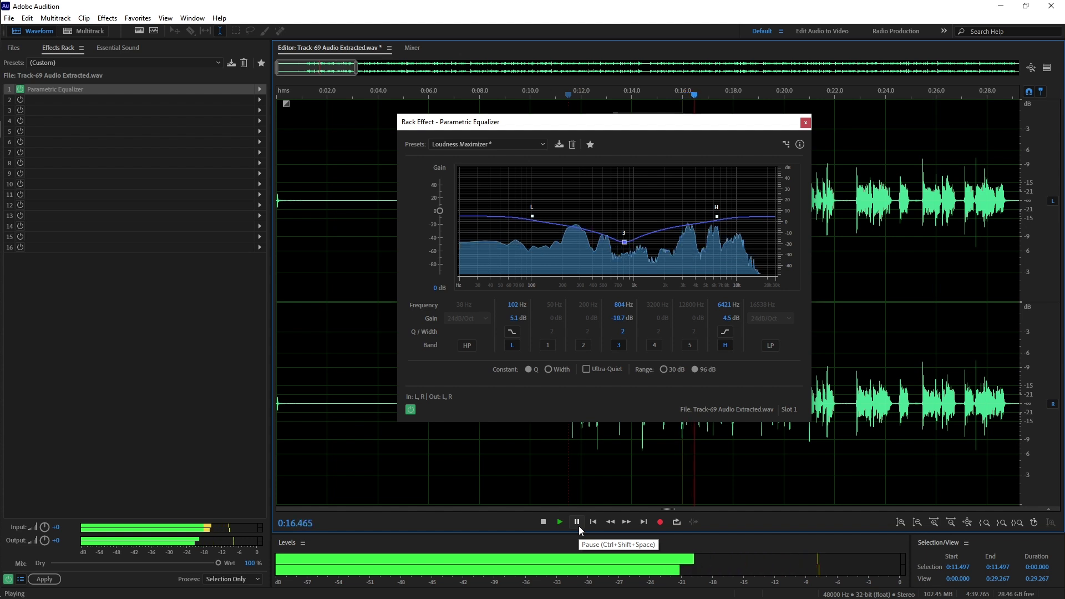
pyautogui.click(577, 525)
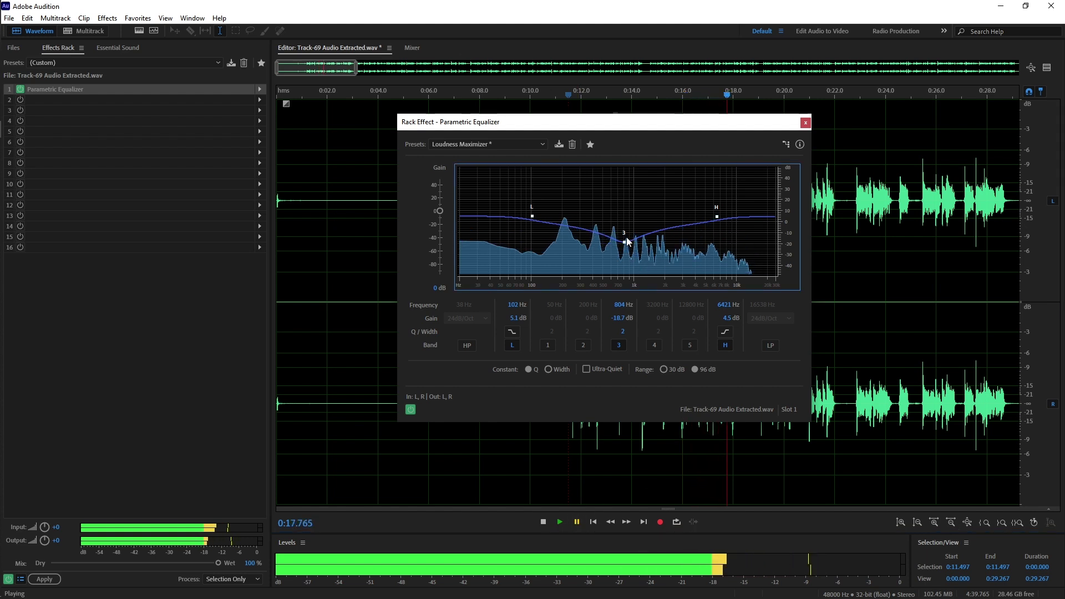
# Set band 3 to about 747 Hz at -5.6 dB while listening, and apply the Parametric Equalizer to the recording
pyautogui.moveTo(627, 248); pyautogui.dragTo(624, 226)
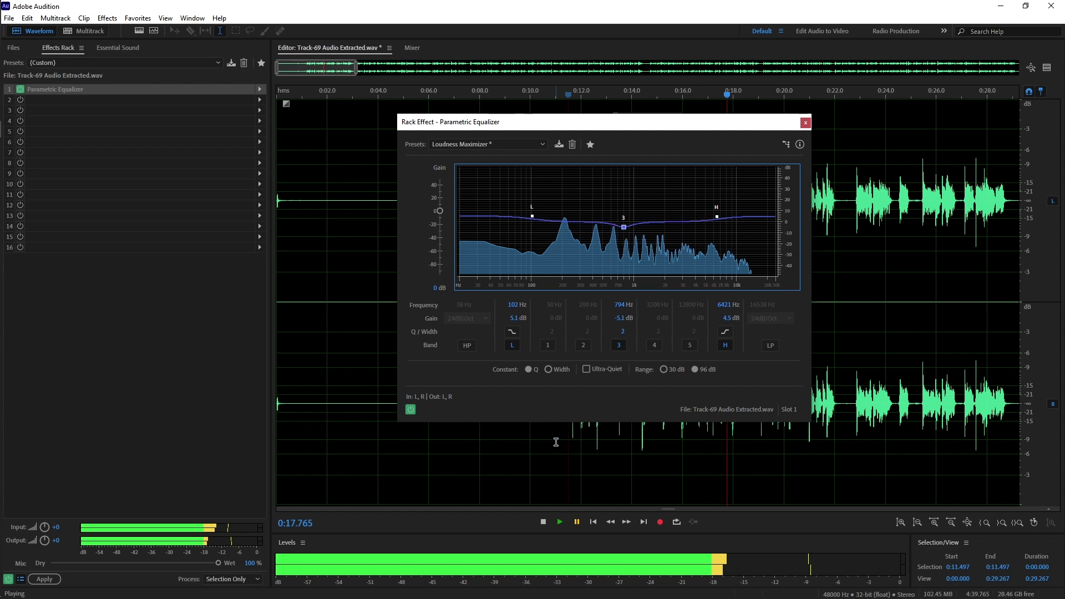
pyautogui.click(578, 521)
pyautogui.moveTo(628, 229); pyautogui.dragTo(623, 225)
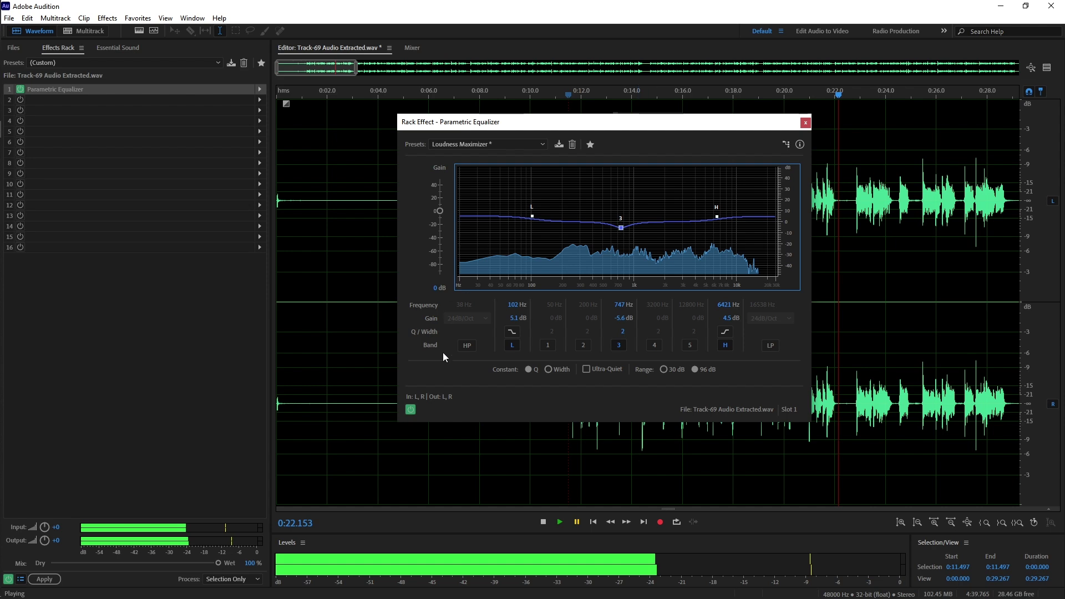
pyautogui.click(44, 578)
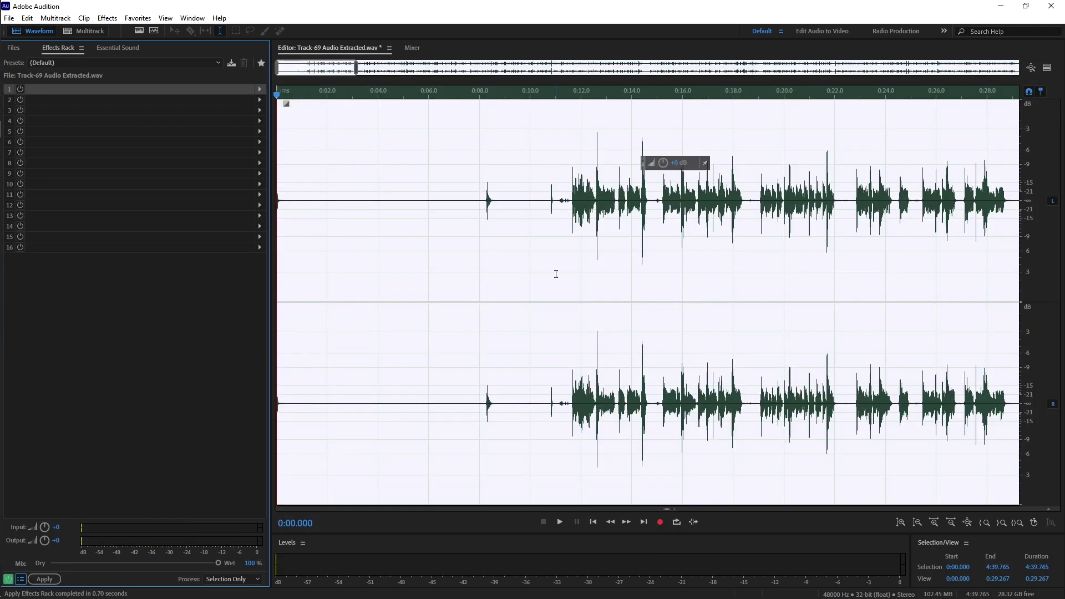
# Add a Hard Limiter with its default settings to the first rack slot and apply it to the recording
pyautogui.click(261, 89)
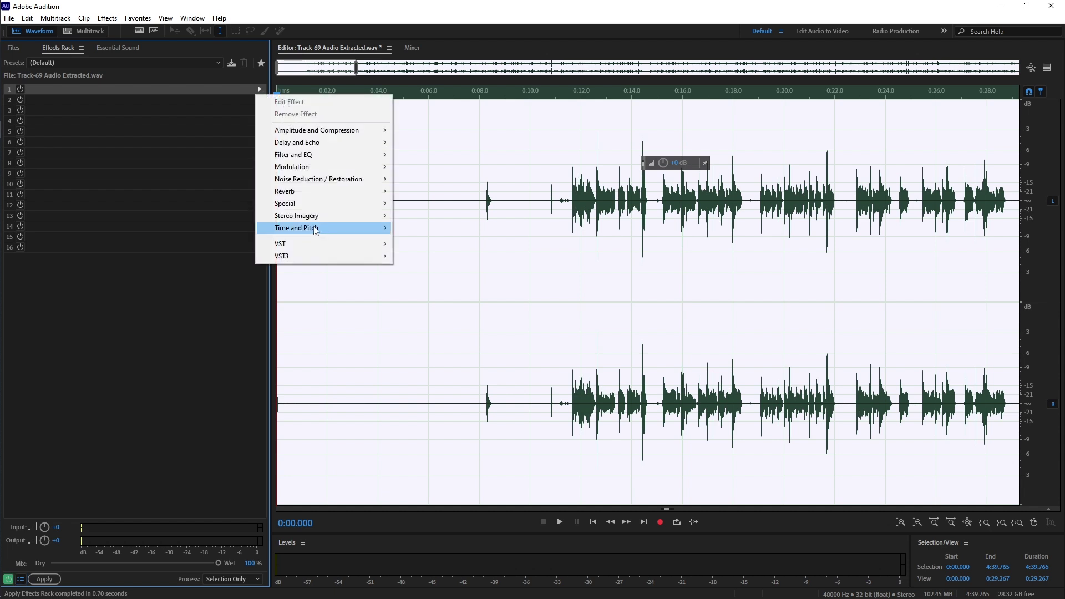
pyautogui.moveTo(324, 178)
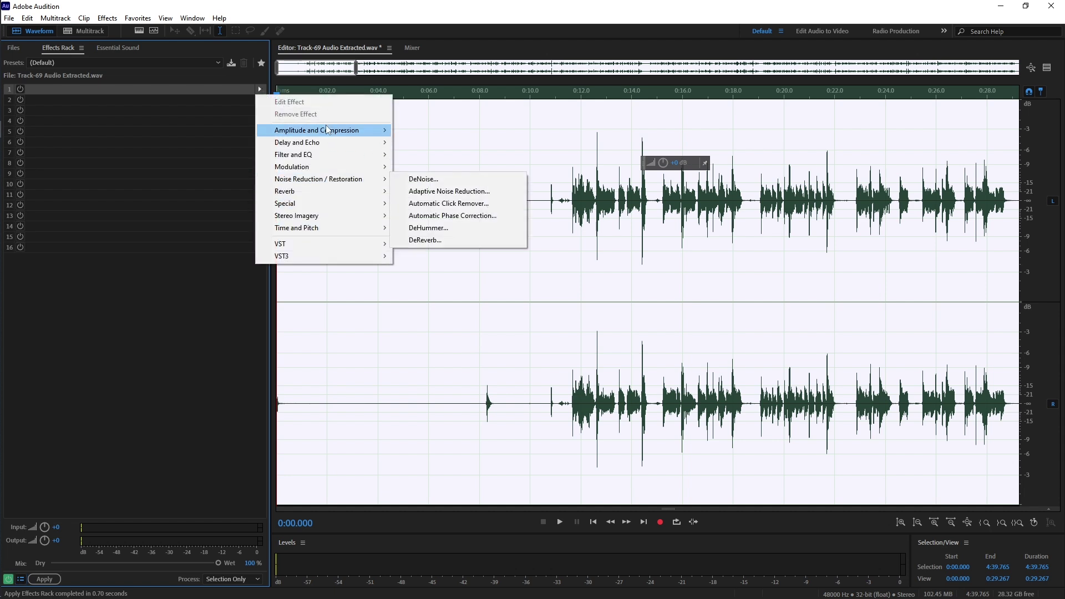
pyautogui.moveTo(329, 130)
pyautogui.click(428, 190)
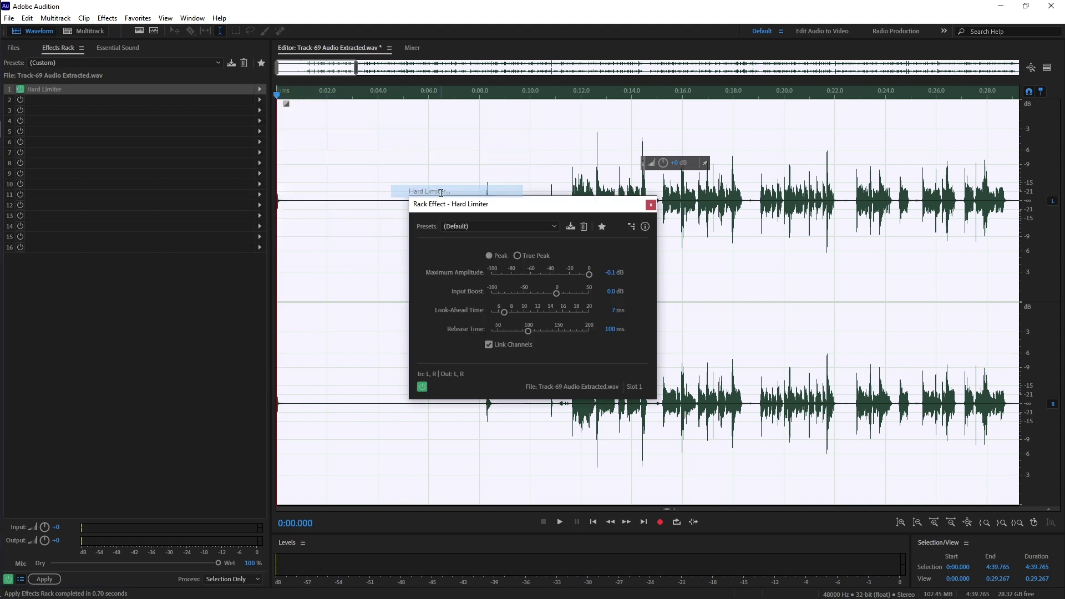
pyautogui.click(45, 578)
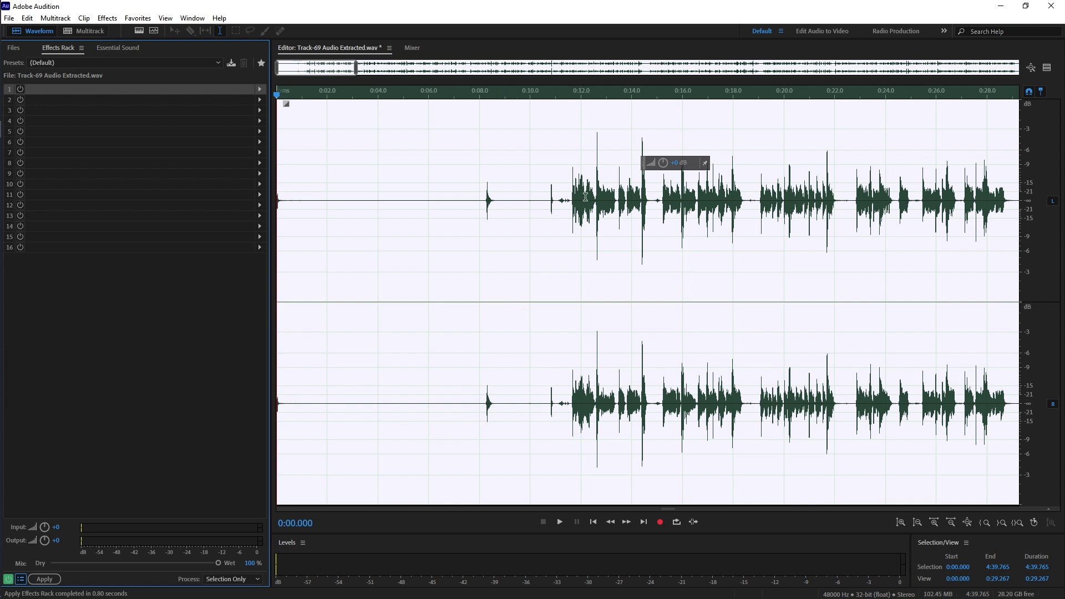
# Play the processed speech from about 0:11.3 and pause it near 0:17.3
pyautogui.click(564, 203)
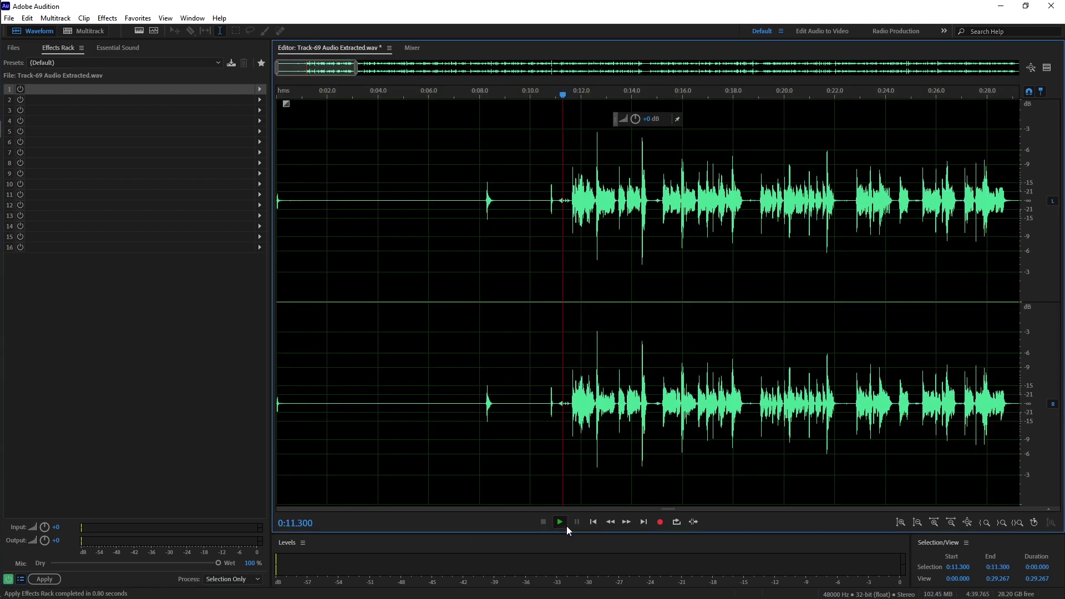
pyautogui.click(564, 524)
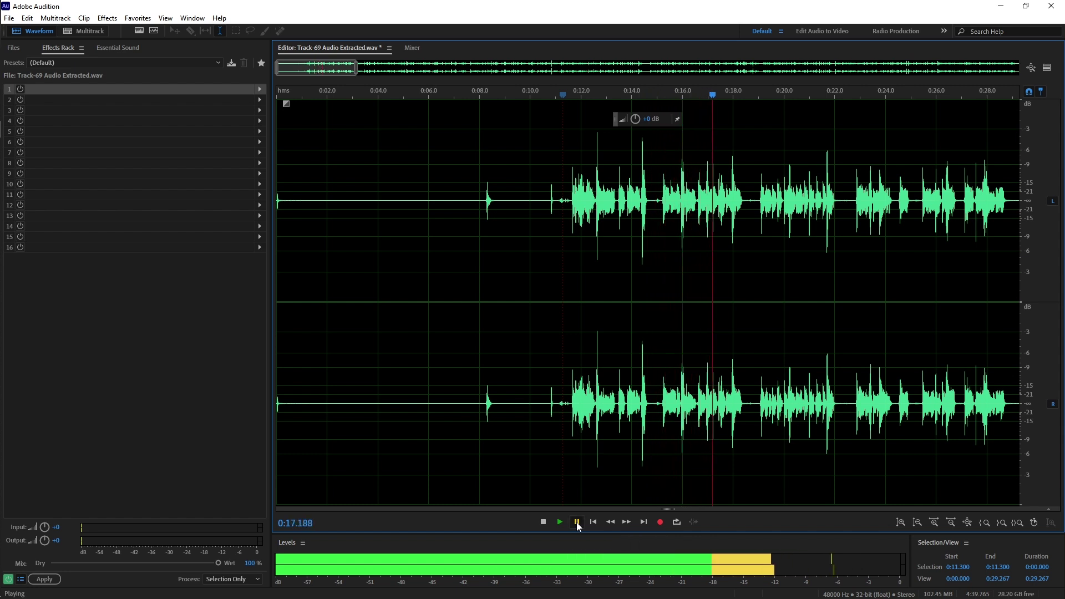
pyautogui.click(577, 522)
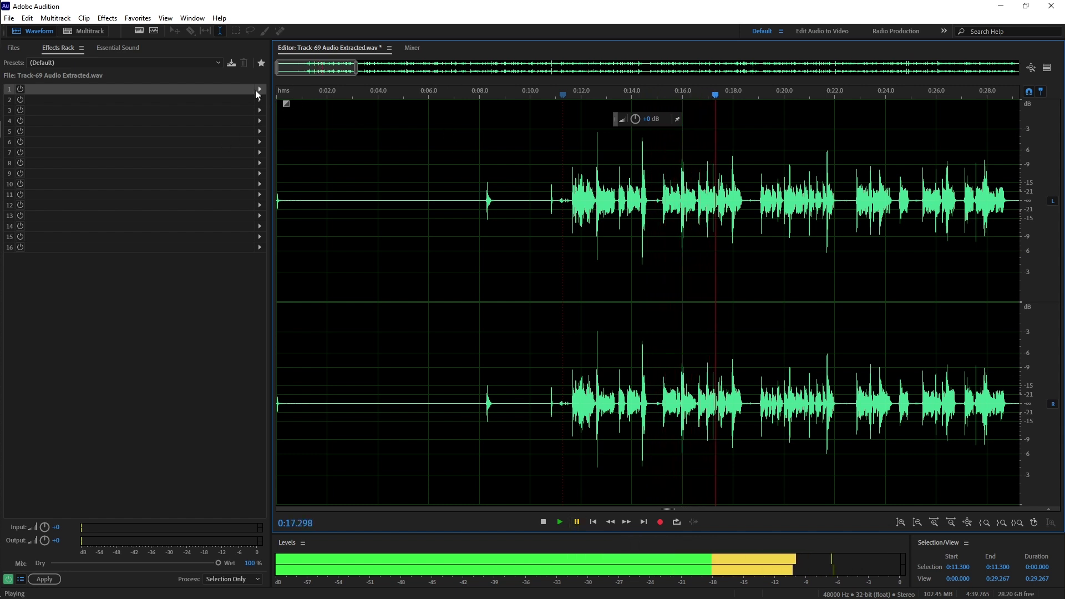
# Add an FFT Filter with the Kill The Mic Rumble preset to the first rack slot and apply it to the recording
pyautogui.click(258, 90)
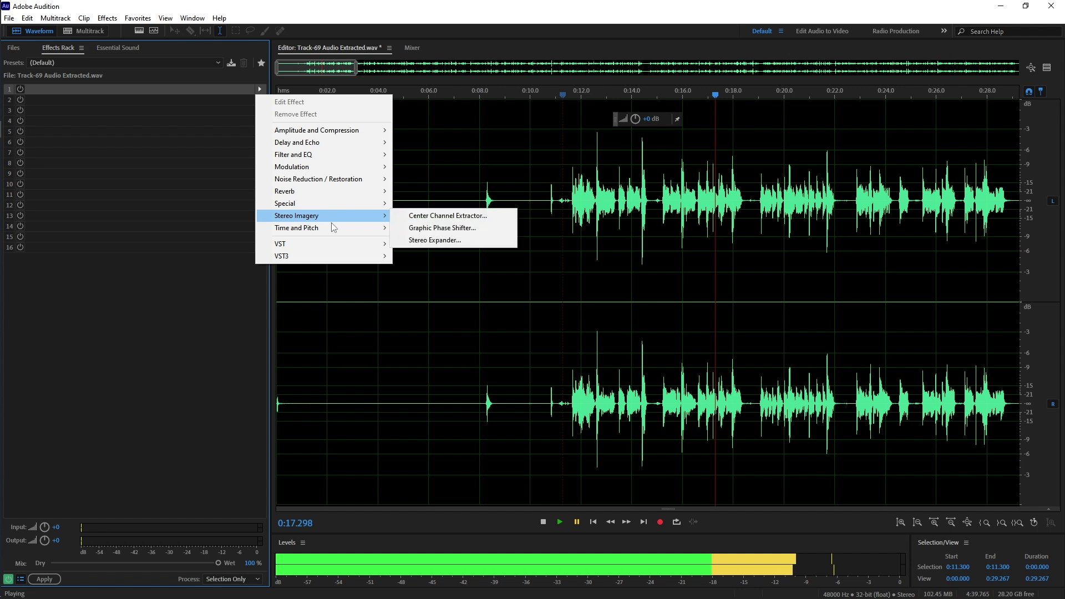
pyautogui.moveTo(339, 180)
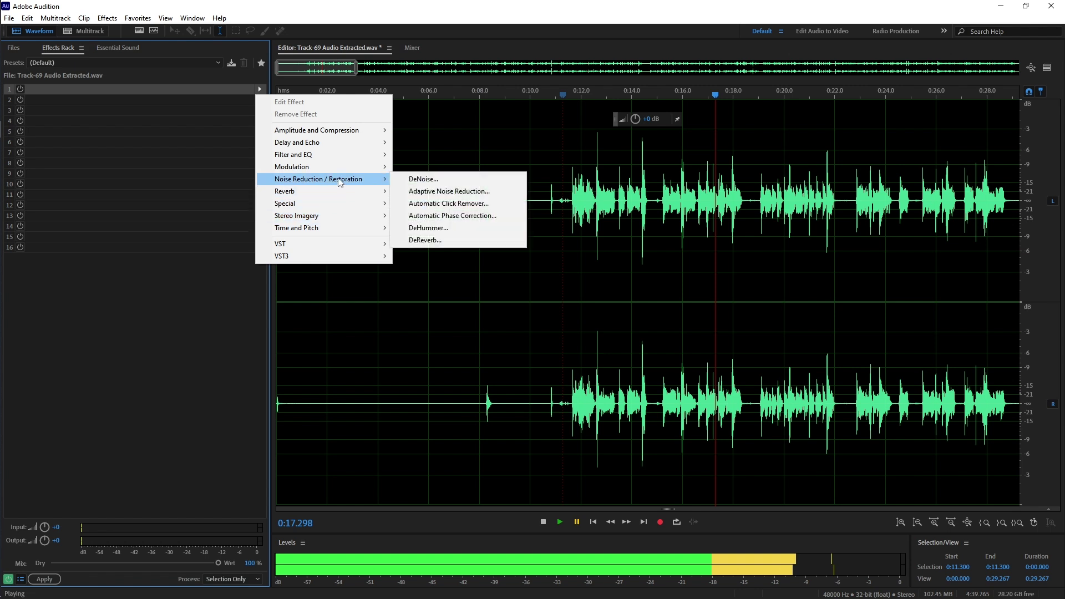
pyautogui.moveTo(338, 157)
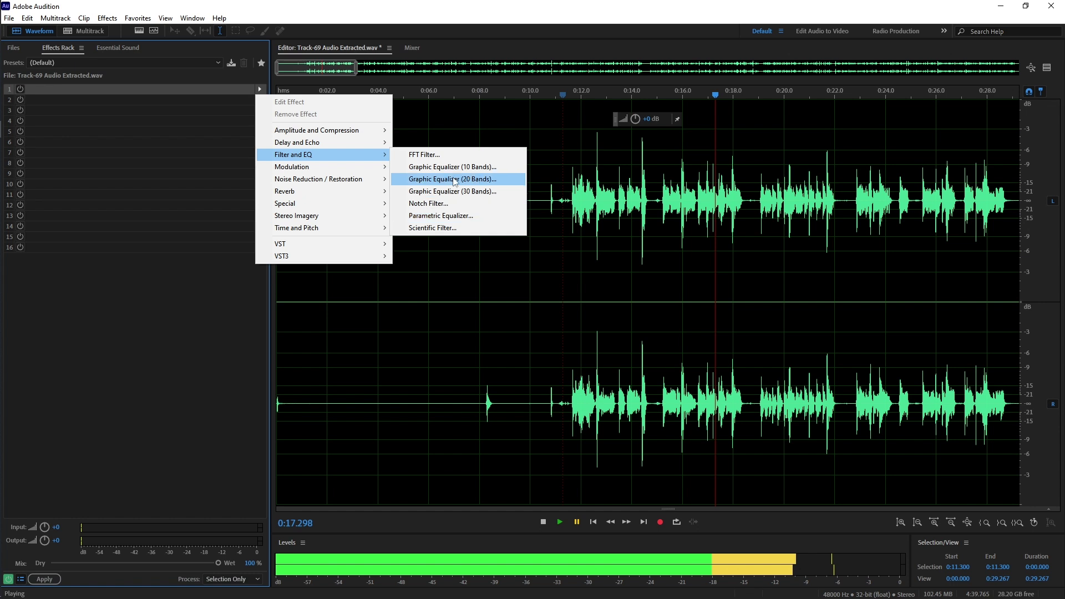
pyautogui.click(430, 155)
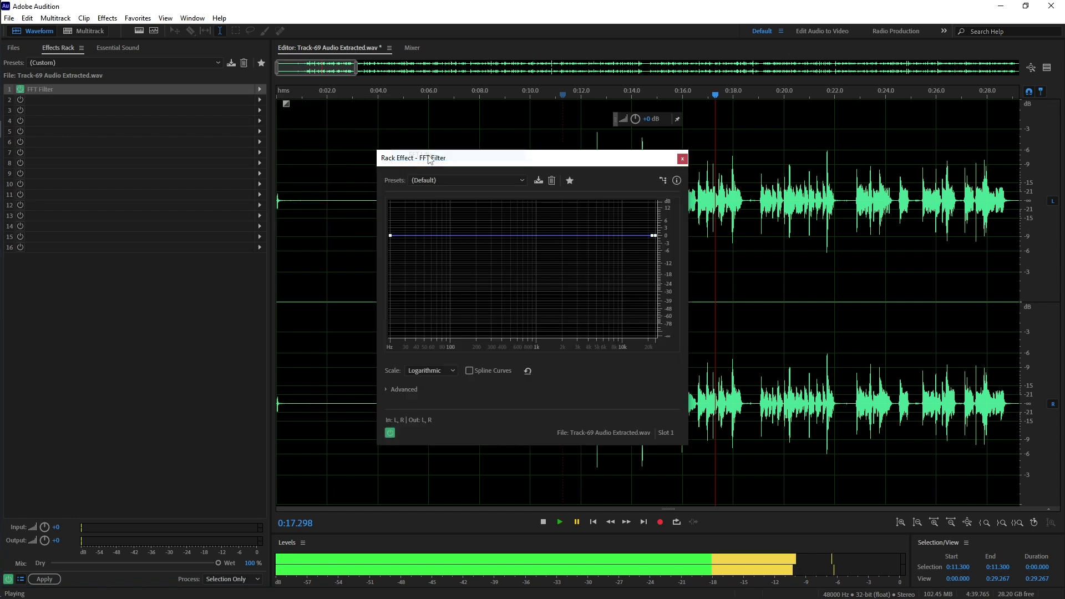
pyautogui.click(470, 180)
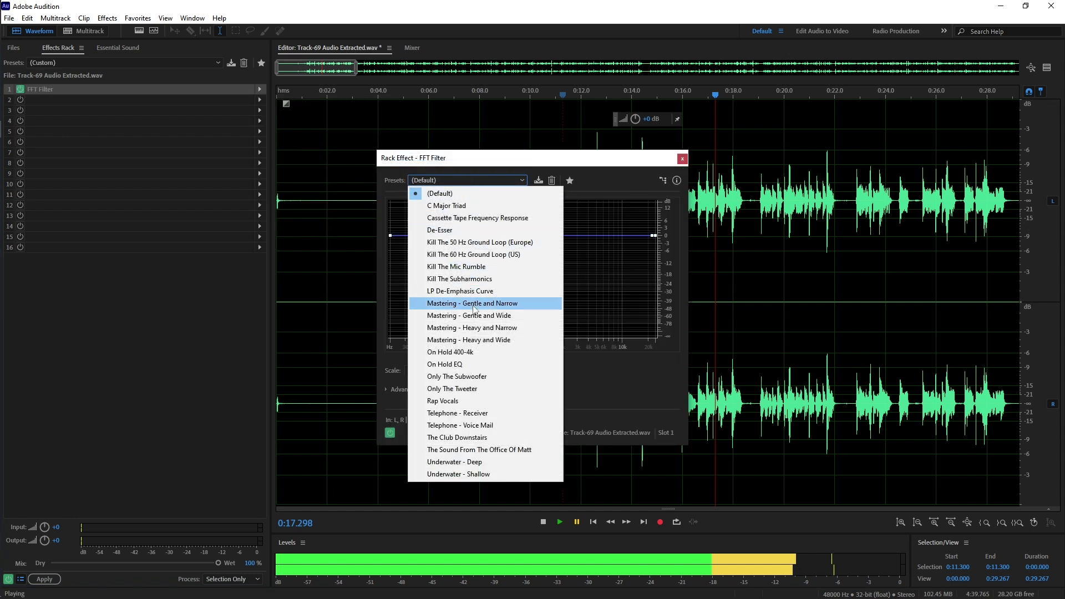
pyautogui.click(463, 269)
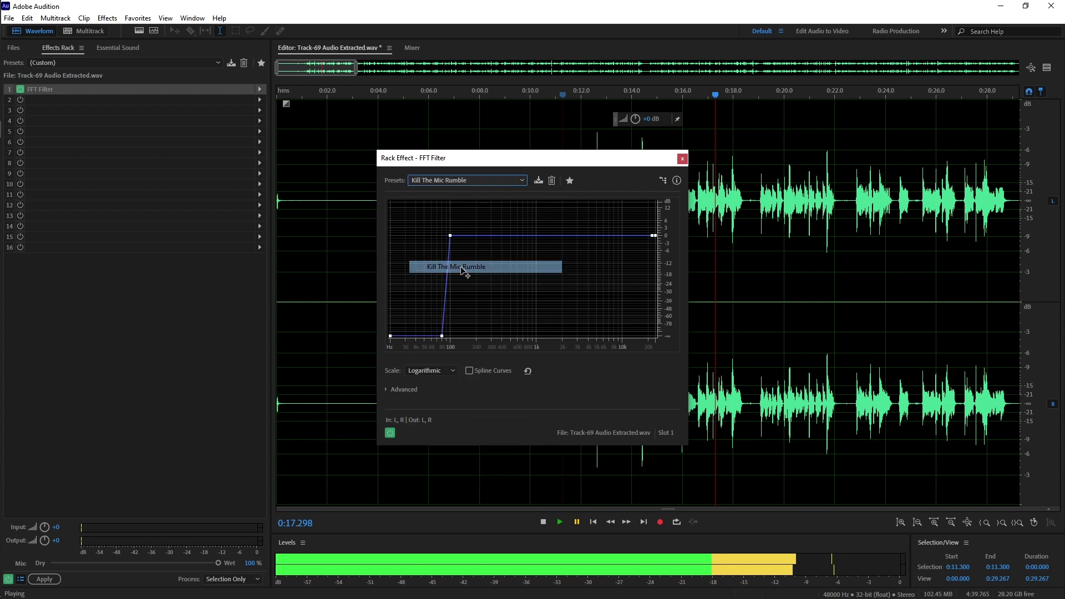
pyautogui.click(45, 578)
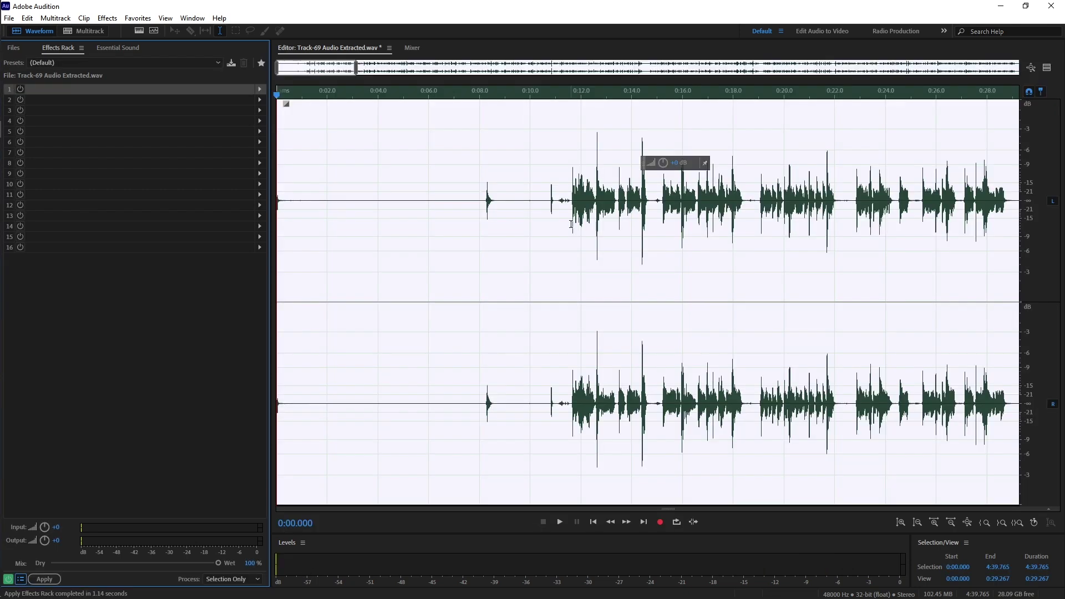
# Save the processed Track-69 recording and switch to the Premiere Pro project
pyautogui.click(9, 18)
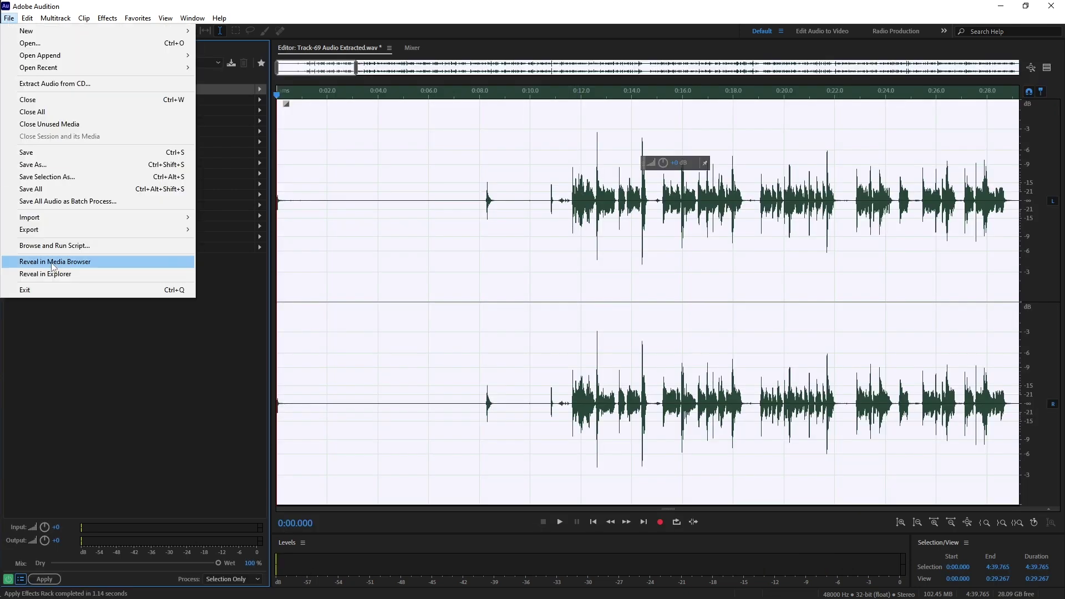
pyautogui.click(47, 159)
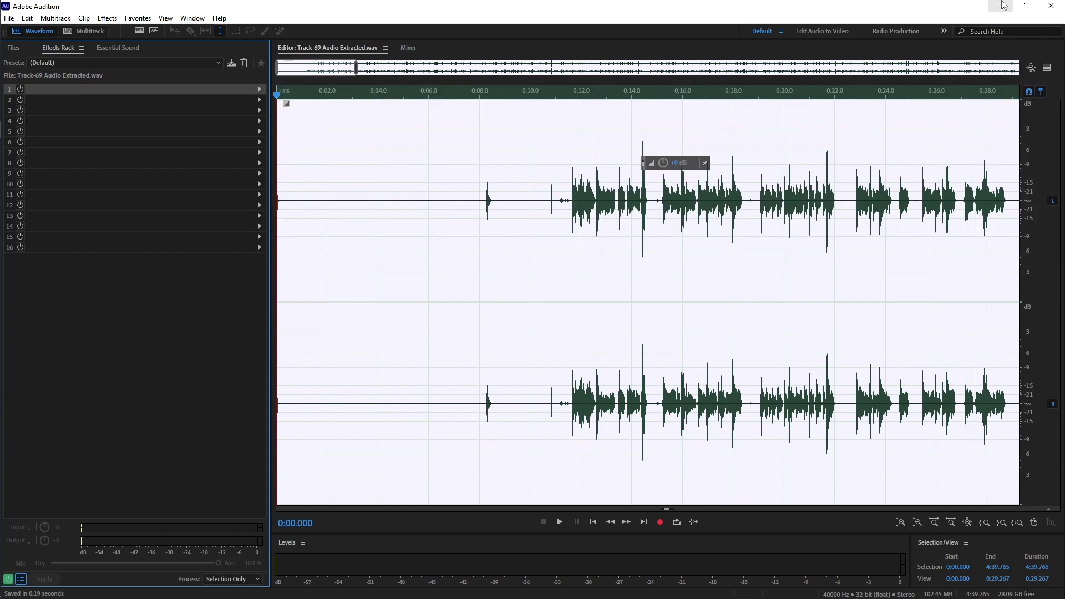
pyautogui.click(1001, 7)
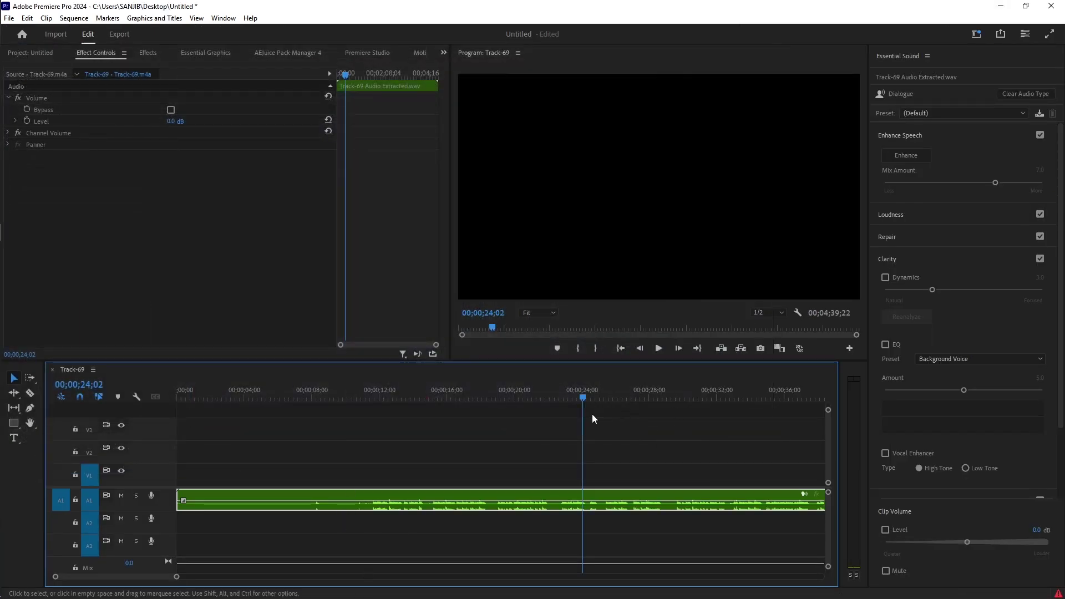
# Play the processed clip in the Track-69 sequence from 00;00;11;04 and stop it at 00;00;15;23
pyautogui.click(364, 400)
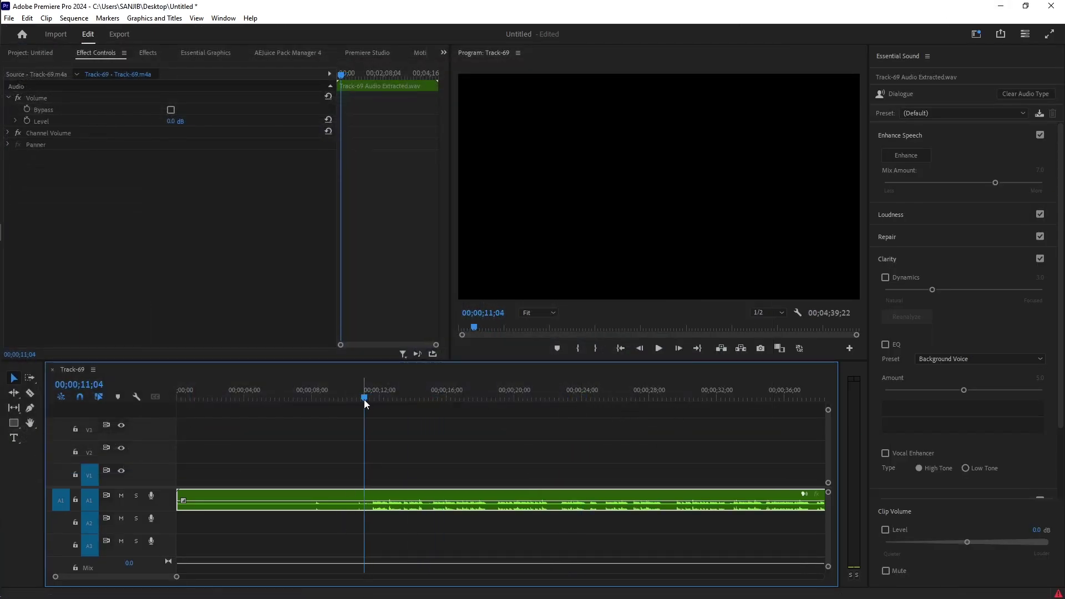
pyautogui.press('space')
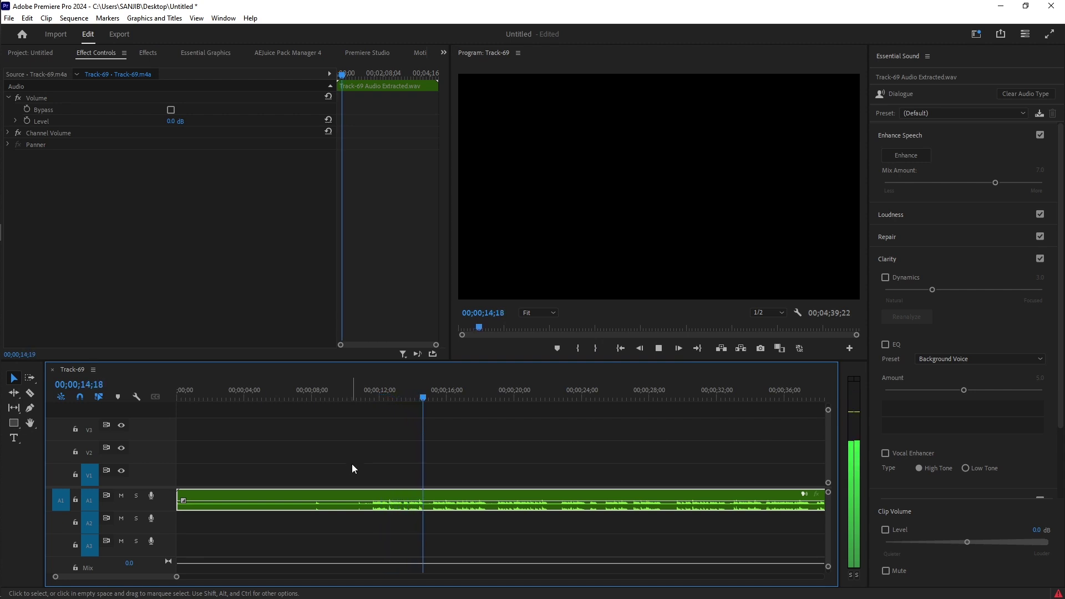
pyautogui.press('space')
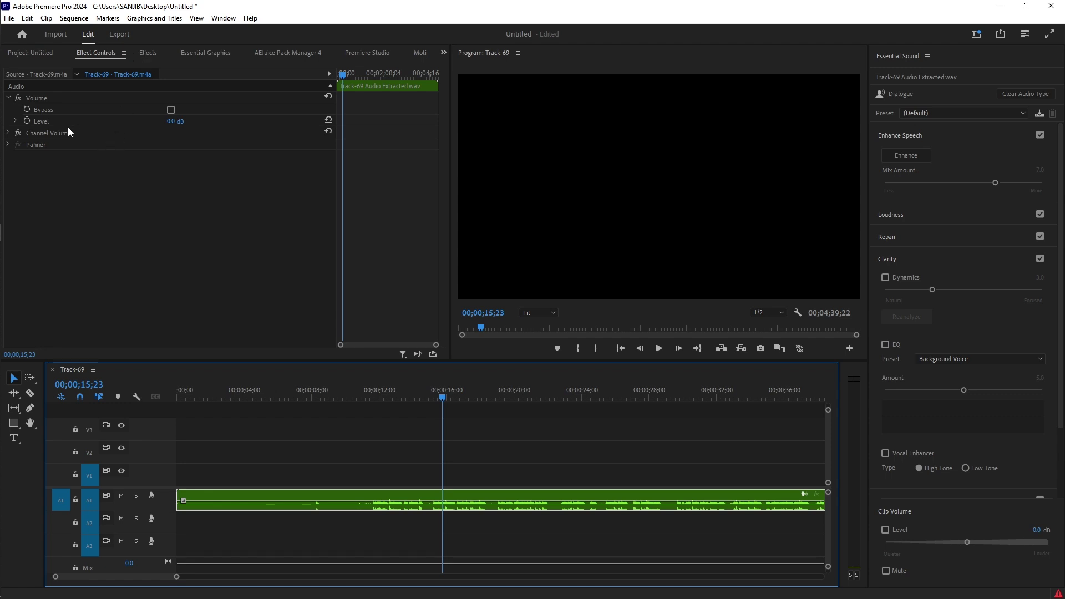
# Try a volume level of 4 dB on the clip and listen from 00;00;15;23 to 00;00;20;09
pyautogui.click(181, 123)
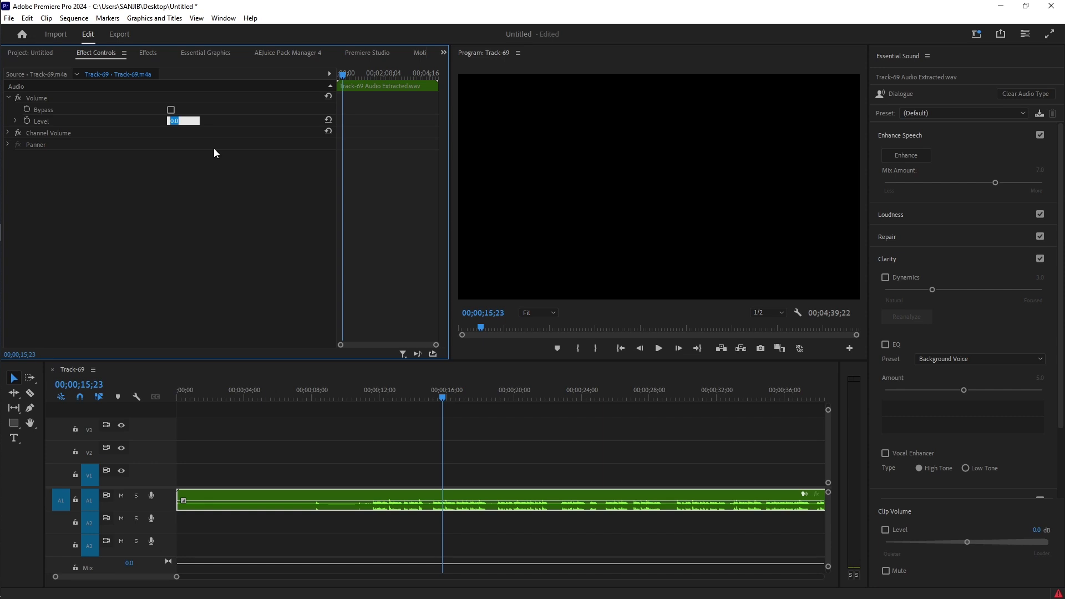
pyautogui.write('4')
pyautogui.press('Return')
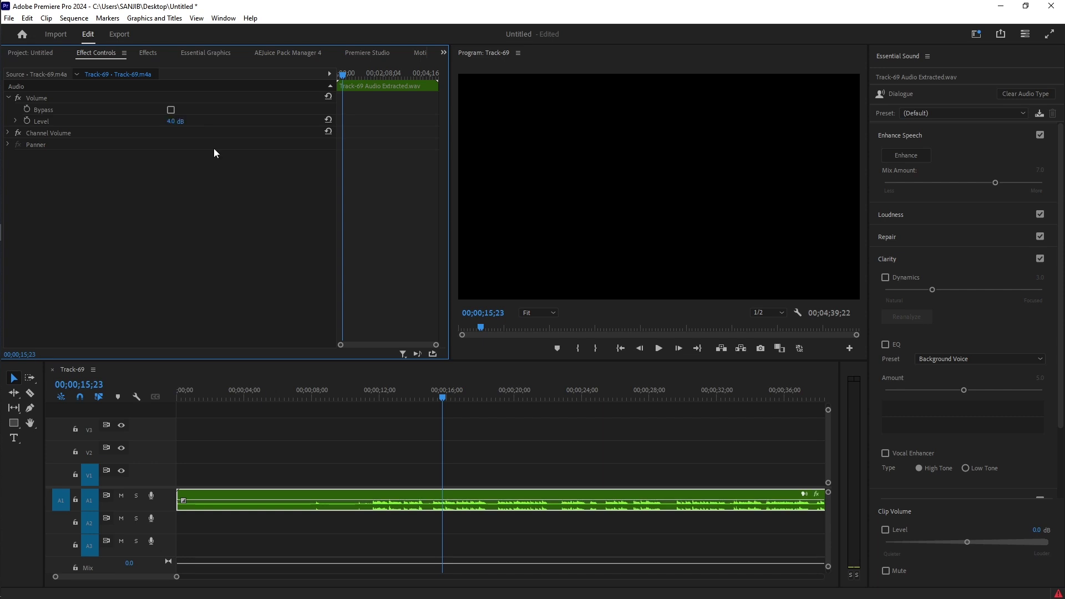
pyautogui.click(659, 349)
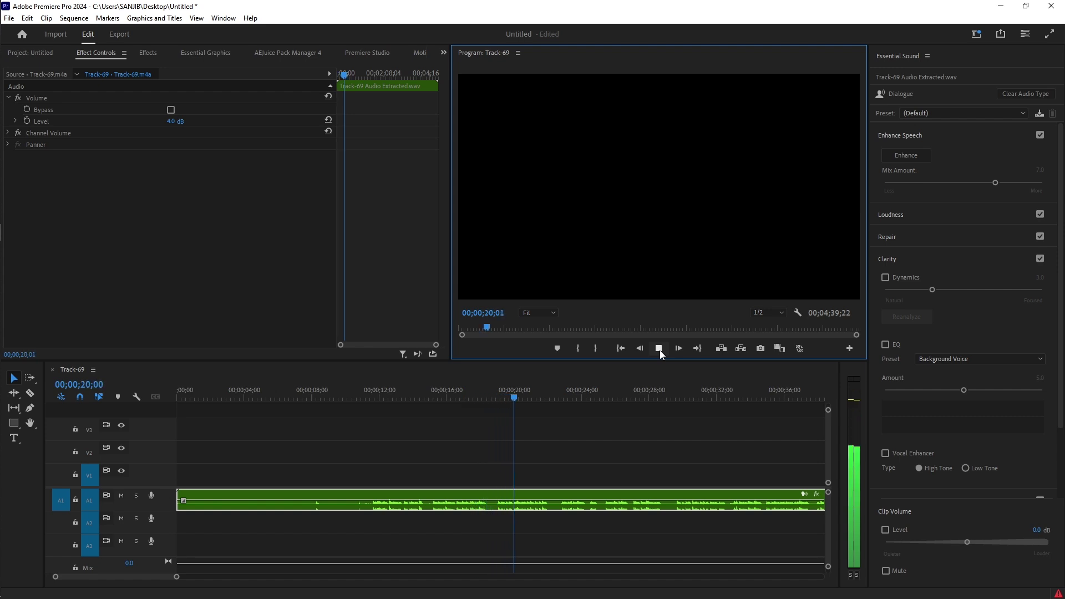
pyautogui.click(659, 348)
# Set the clip's volume level to 6 dB and listen to the speech up to just past 00;00;20;14
pyautogui.click(182, 120)
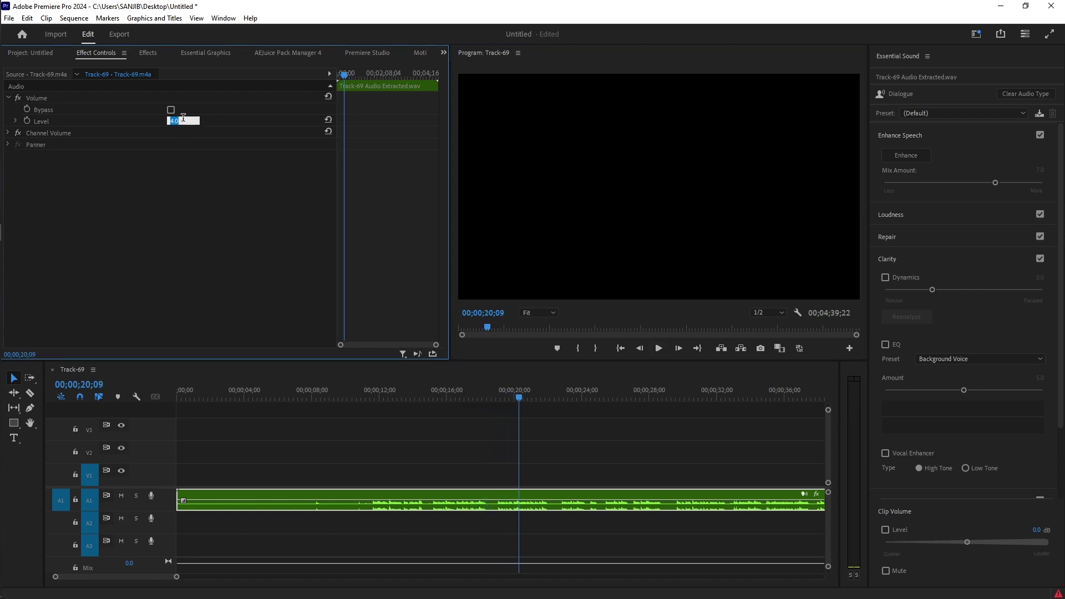
pyautogui.press('Return')
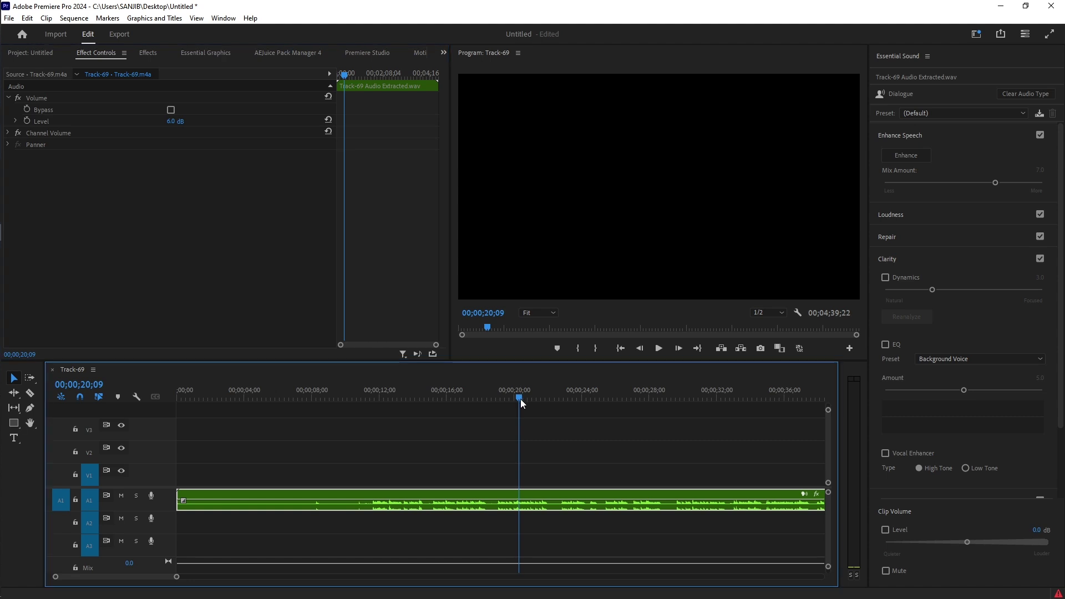
pyautogui.moveTo(520, 398); pyautogui.dragTo(376, 414)
pyautogui.press('space')
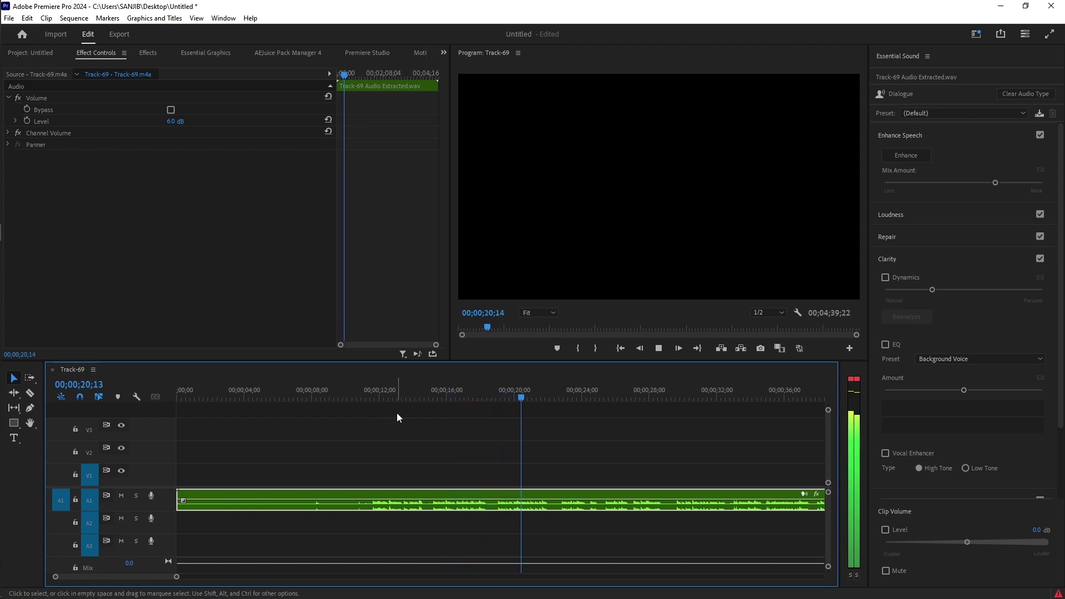
pyautogui.press('space')
# Add the Bass effect to the clip with a 6 dB boost and listen from 00;00;17;26 to 00;00;22;09
pyautogui.moveTo(526, 398); pyautogui.dragTo(478, 408)
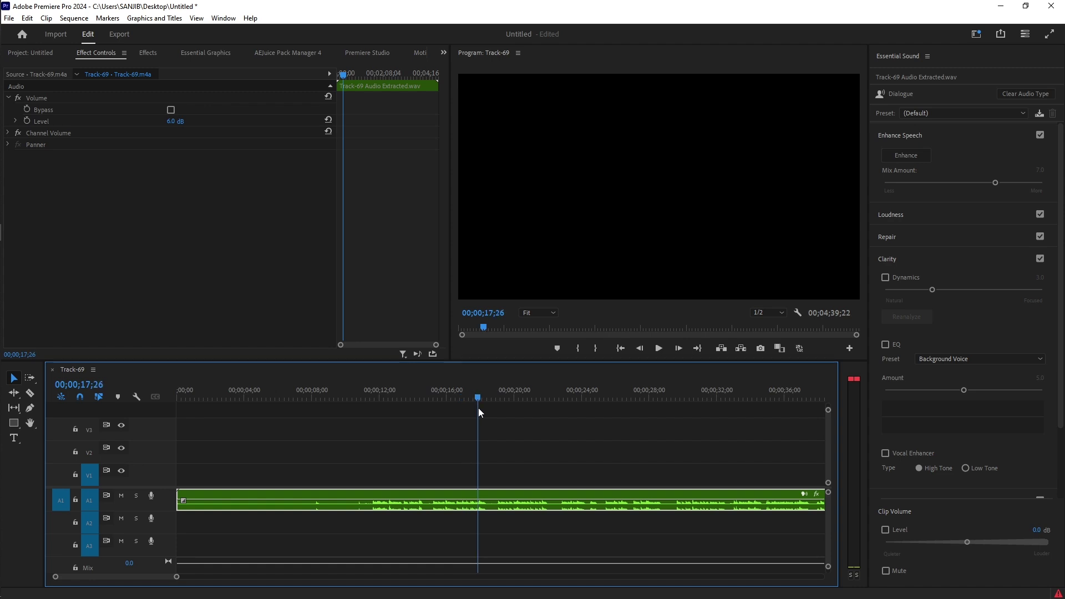
pyautogui.click(147, 53)
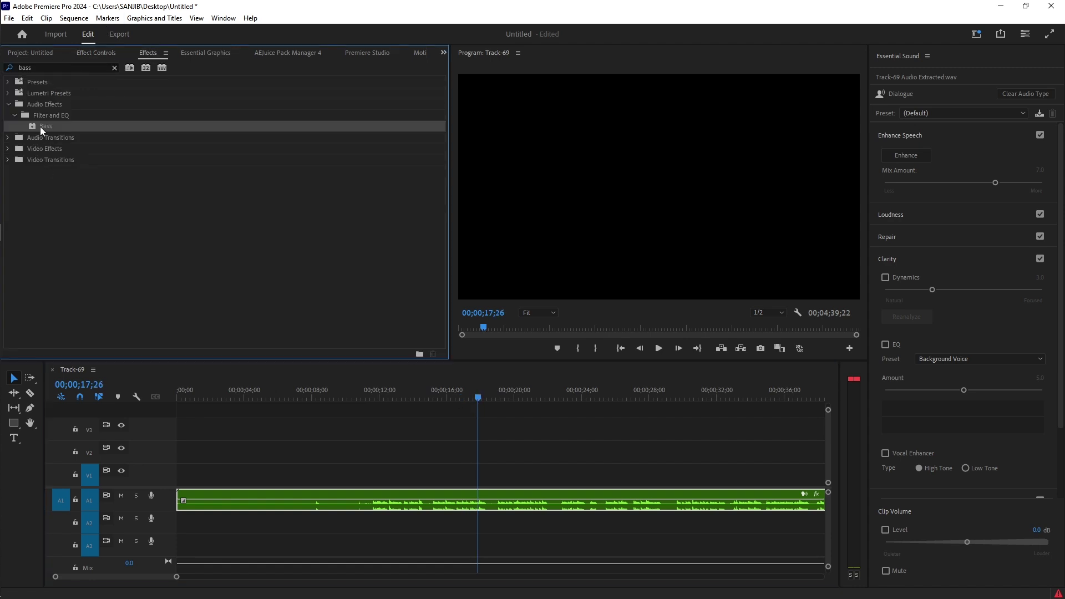
pyautogui.moveTo(40, 127); pyautogui.dragTo(408, 493)
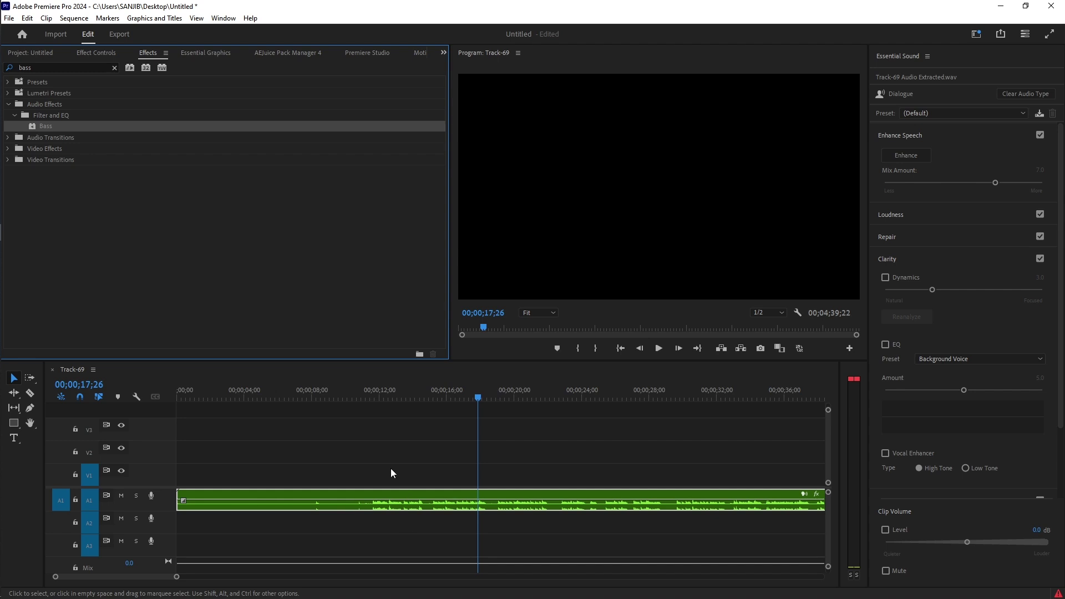
pyautogui.click(92, 53)
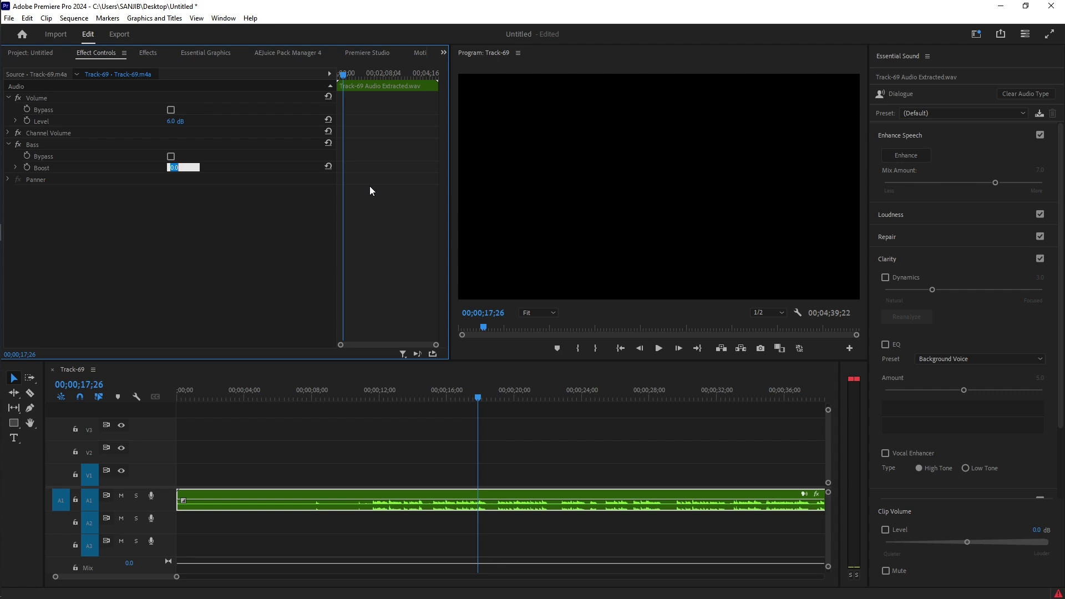
pyautogui.click(660, 349)
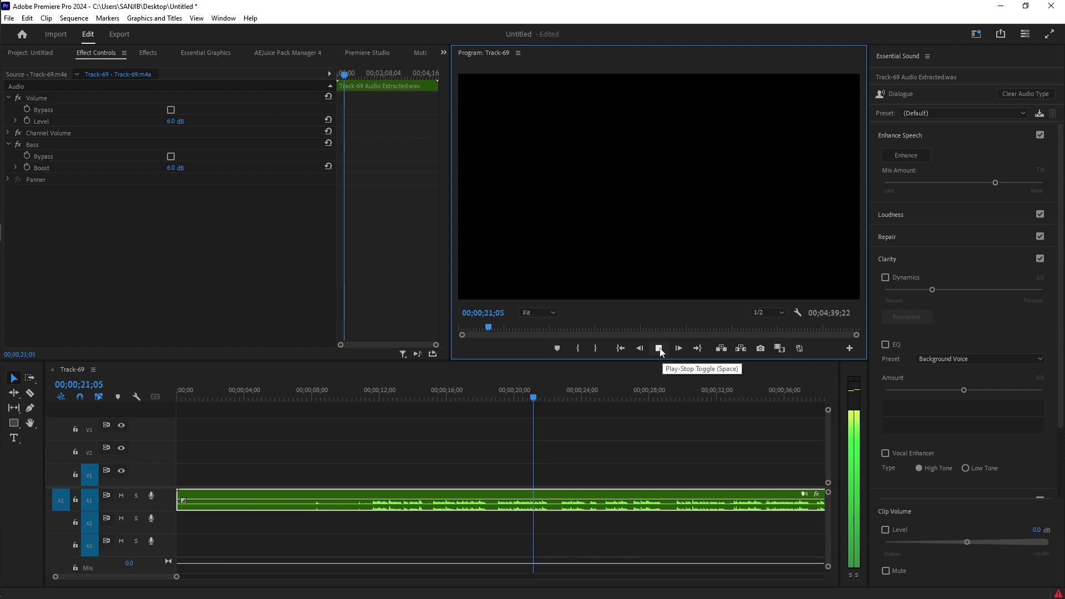
pyautogui.click(659, 350)
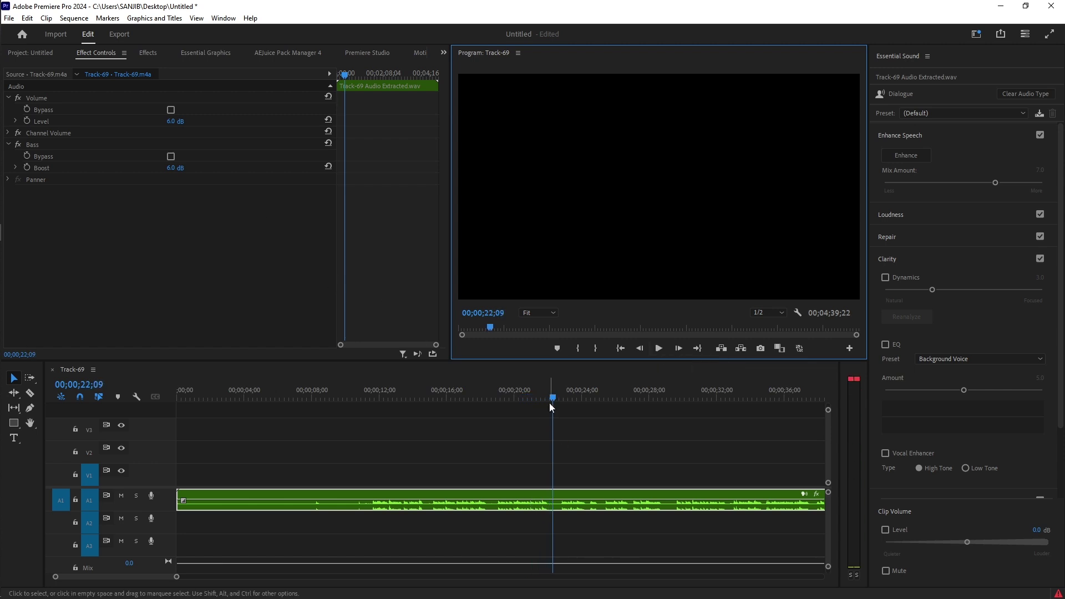
# Ripple-trim the clip's silent opening up to 00;00;11;17 and play the speech until 00;00;08;11
pyautogui.moveTo(552, 398); pyautogui.dragTo(368, 401)
pyautogui.press('space')
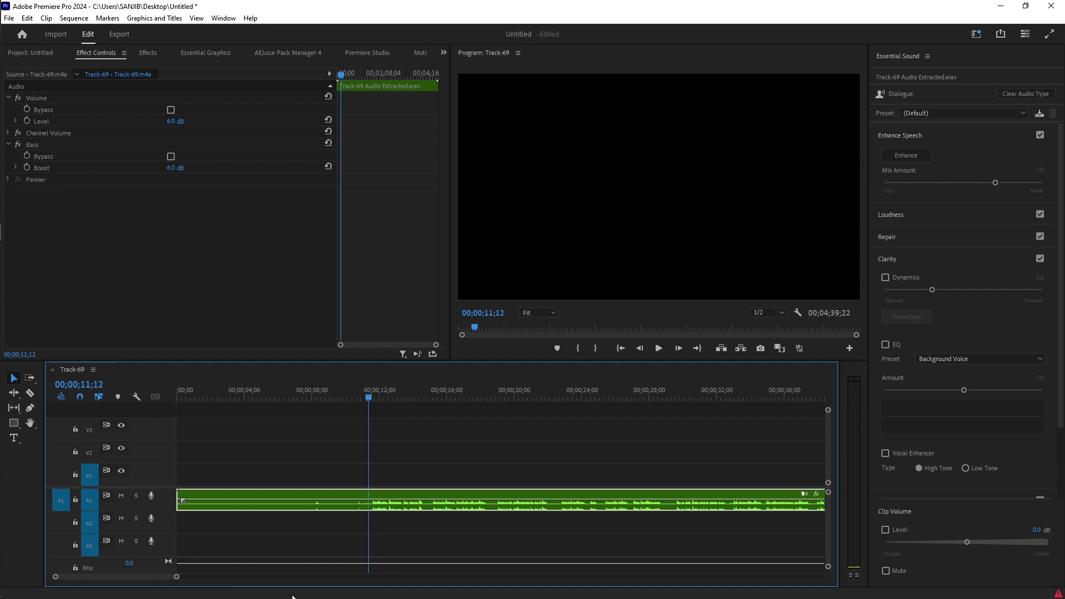
pyautogui.moveTo(176, 577); pyautogui.dragTo(128, 577)
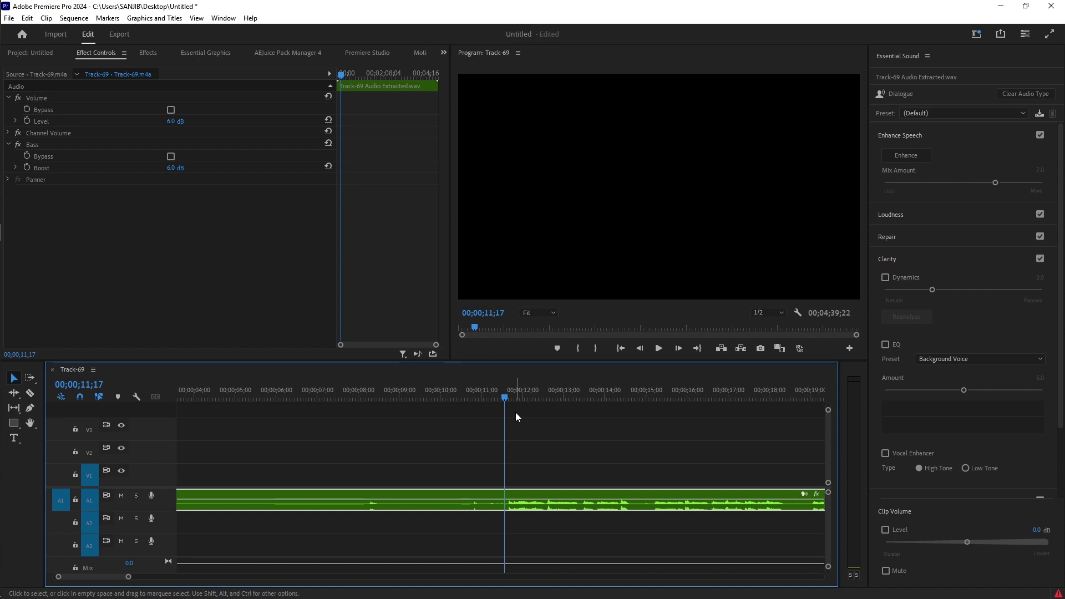
pyautogui.press('q')
pyautogui.press('space')
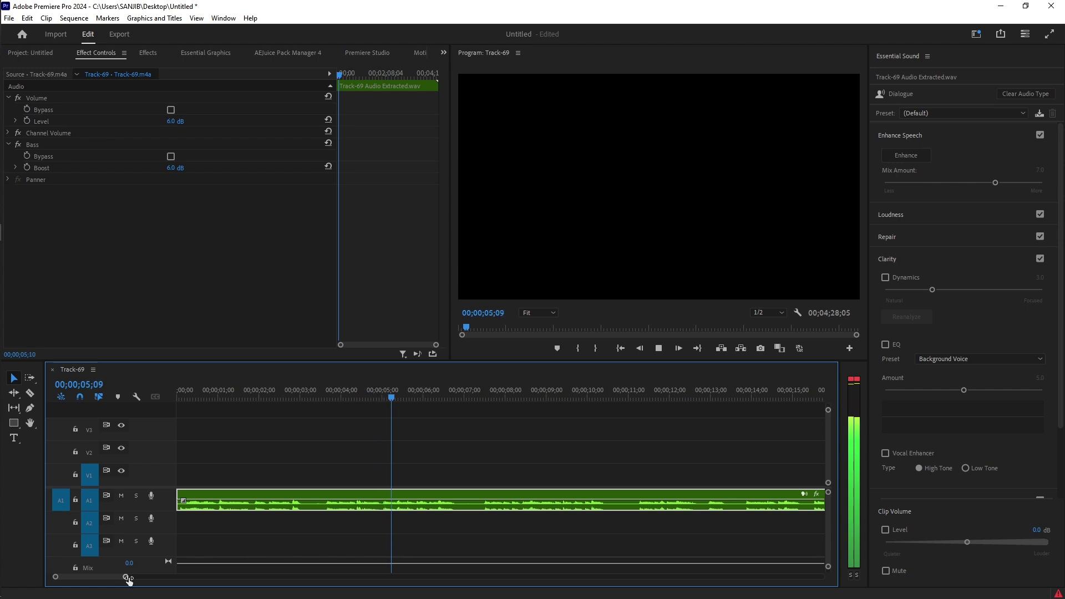
pyautogui.moveTo(125, 577); pyautogui.dragTo(360, 586)
pyautogui.press('space')
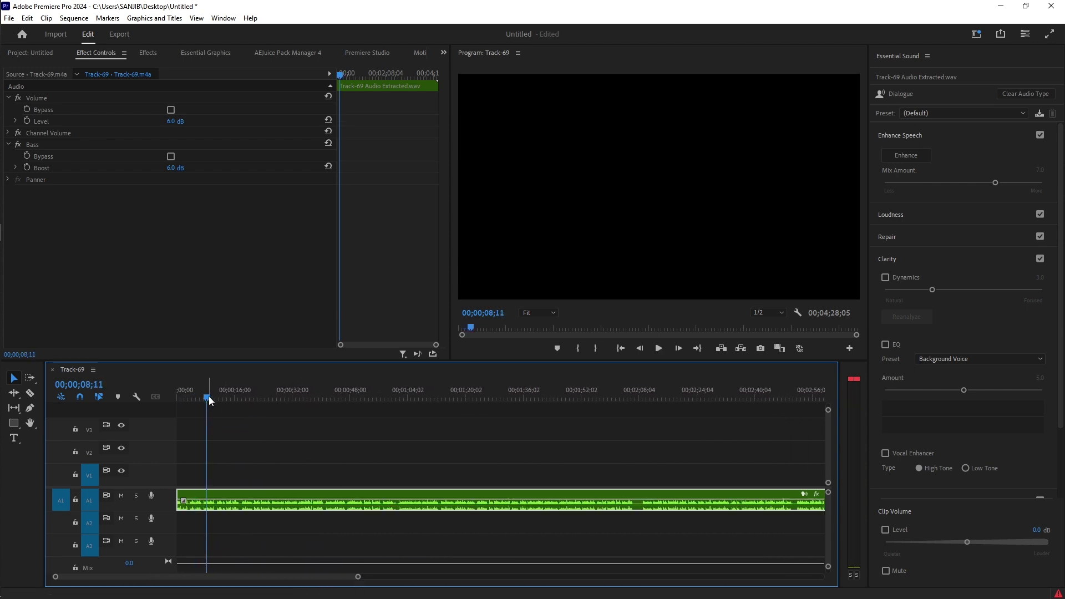
# Split the clip with the Razor tool at the start of the silent gap, just after 00;02;06;04, while listening up to 00;02;08;25
pyautogui.moveTo(208, 398); pyautogui.dragTo(640, 501)
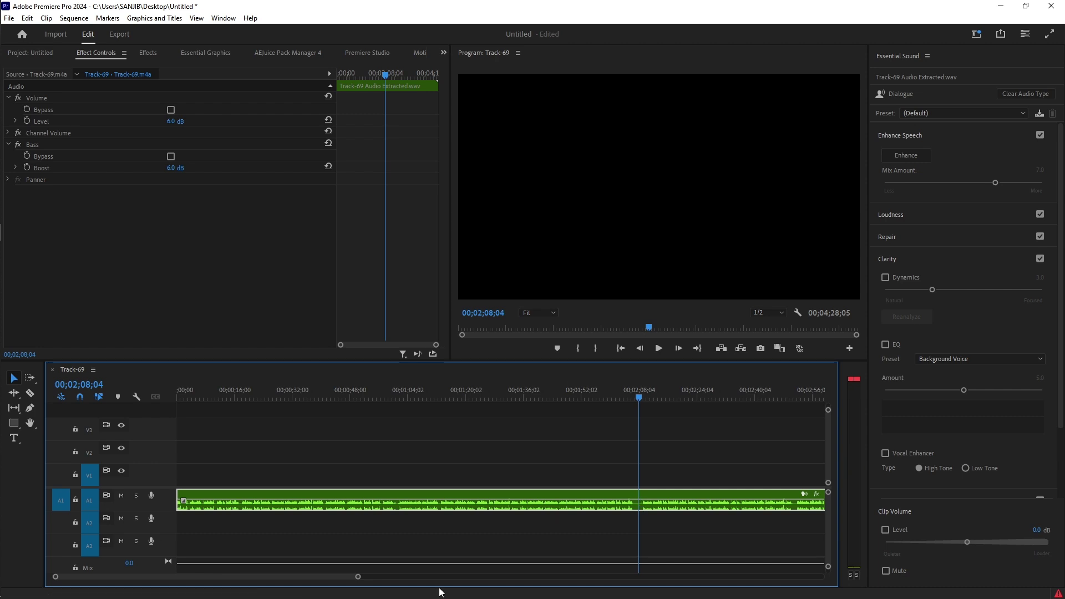
pyautogui.moveTo(357, 577); pyautogui.dragTo(248, 579)
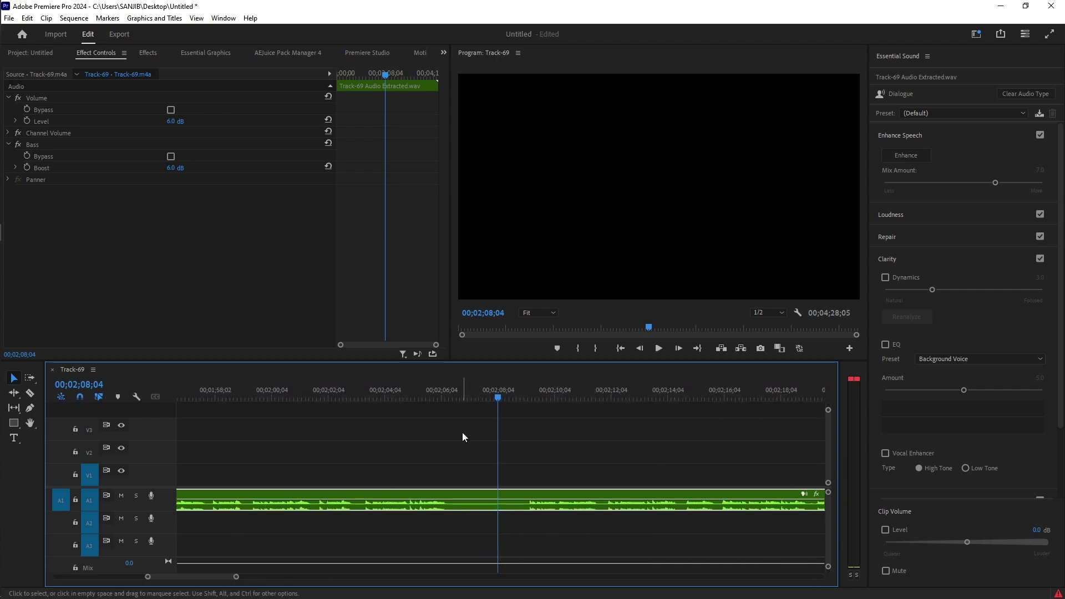
pyautogui.moveTo(497, 398); pyautogui.dragTo(313, 398)
pyautogui.press('space')
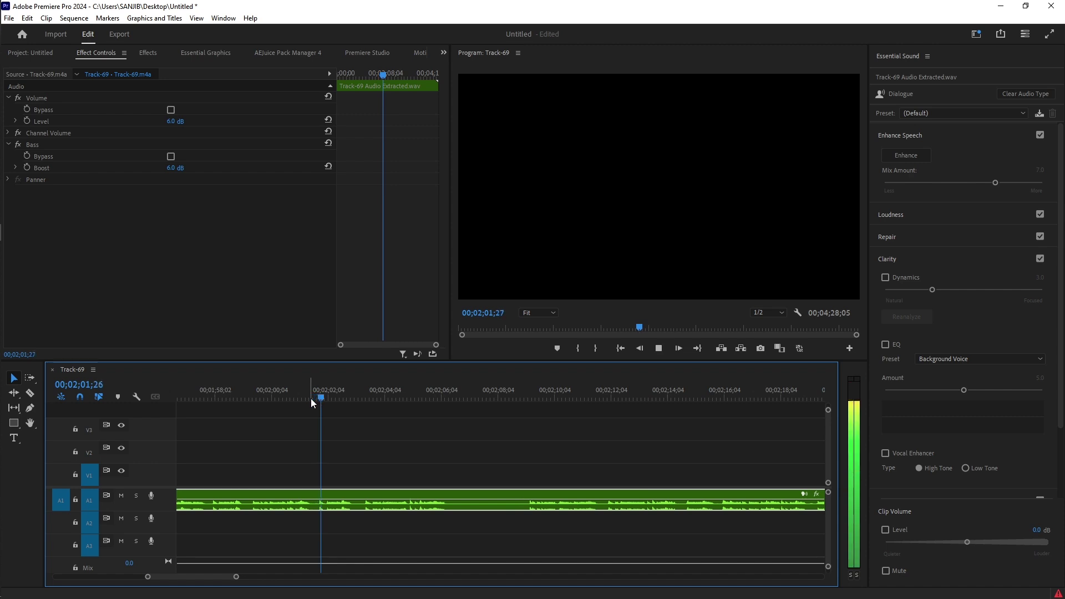
pyautogui.click(30, 393)
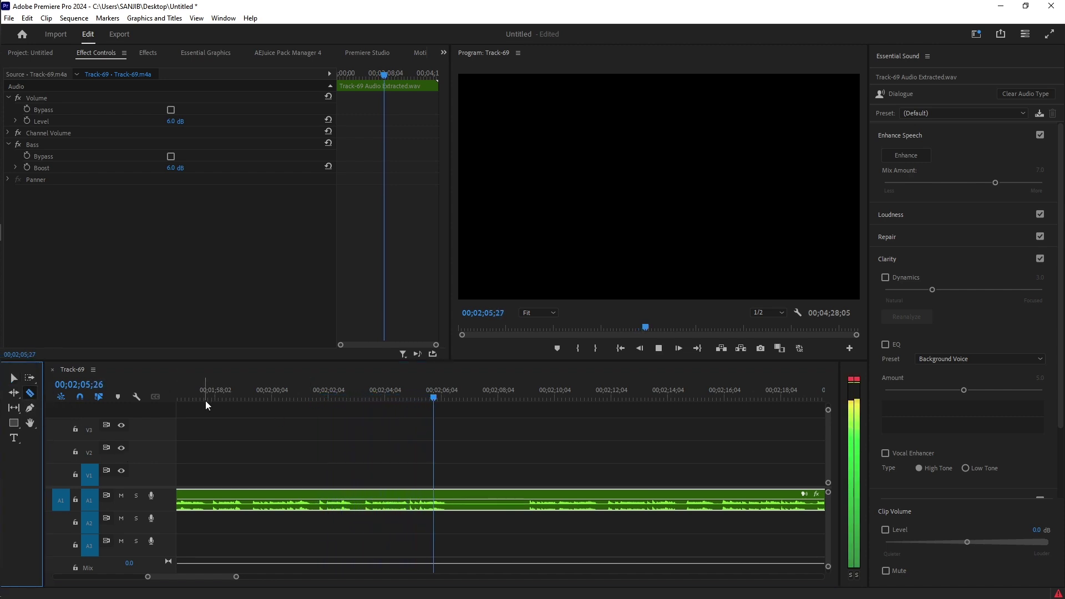
pyautogui.click(449, 499)
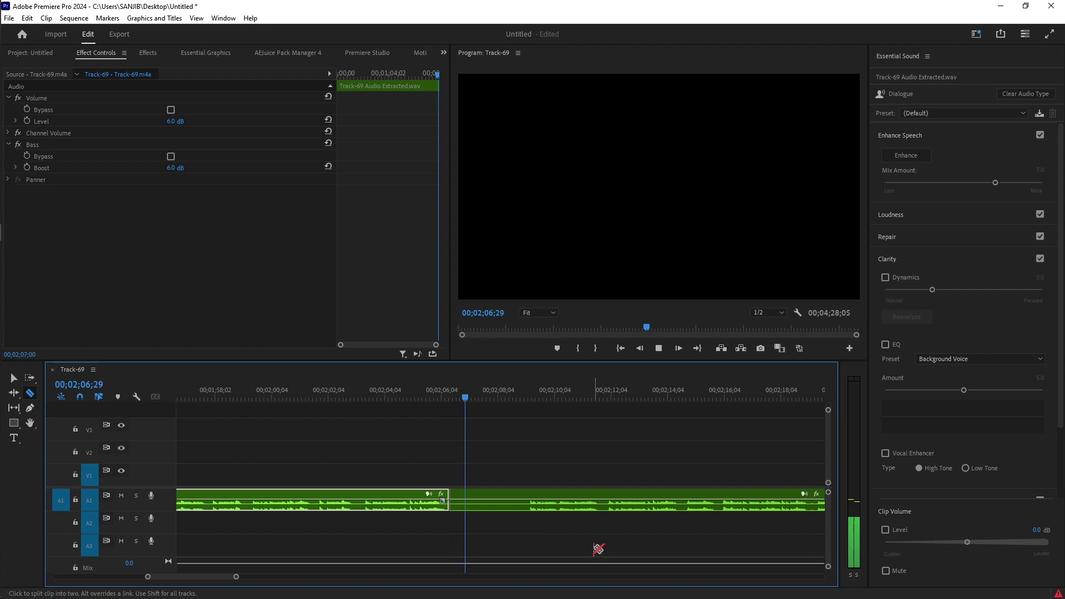
pyautogui.press('space')
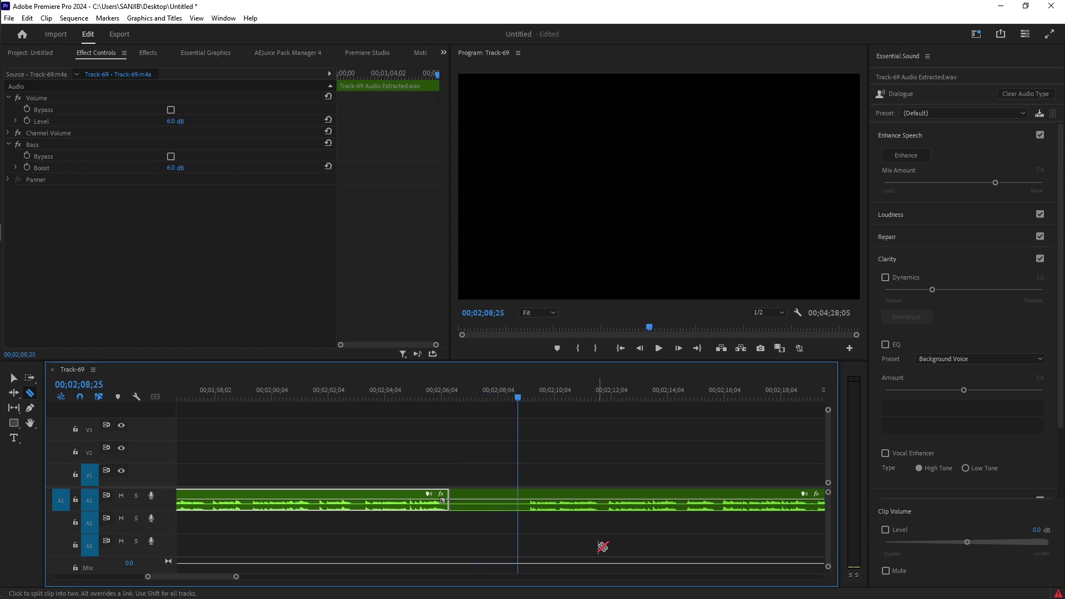
# Ripple-trim the silent gap after the last cut up to 00;02;08;25 and play the speech until 00;02;11;17
pyautogui.press('q')
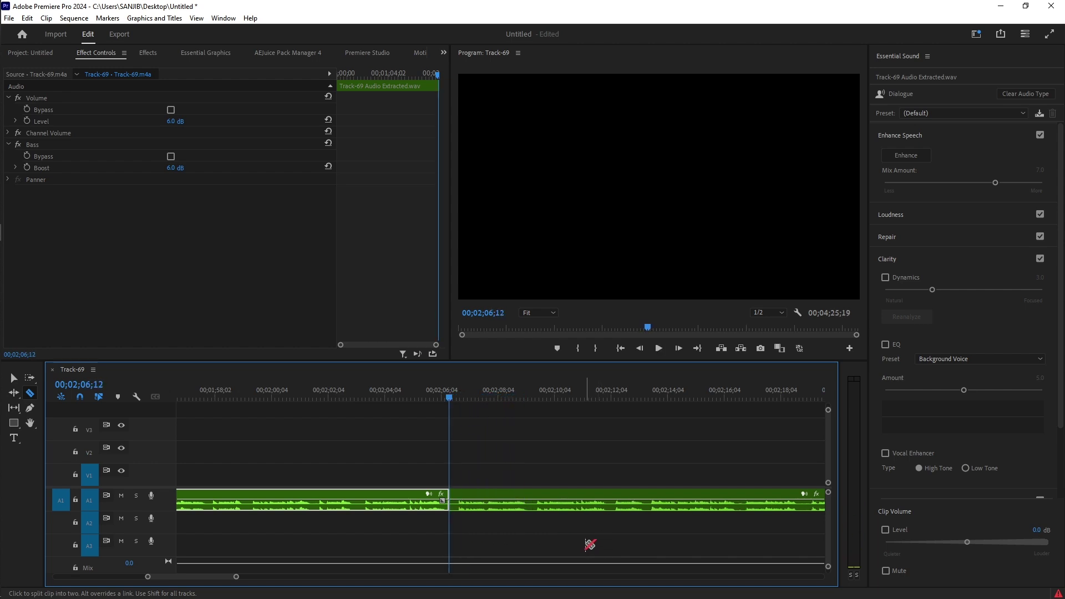
pyautogui.press('space')
pyautogui.moveTo(236, 577); pyautogui.dragTo(335, 577)
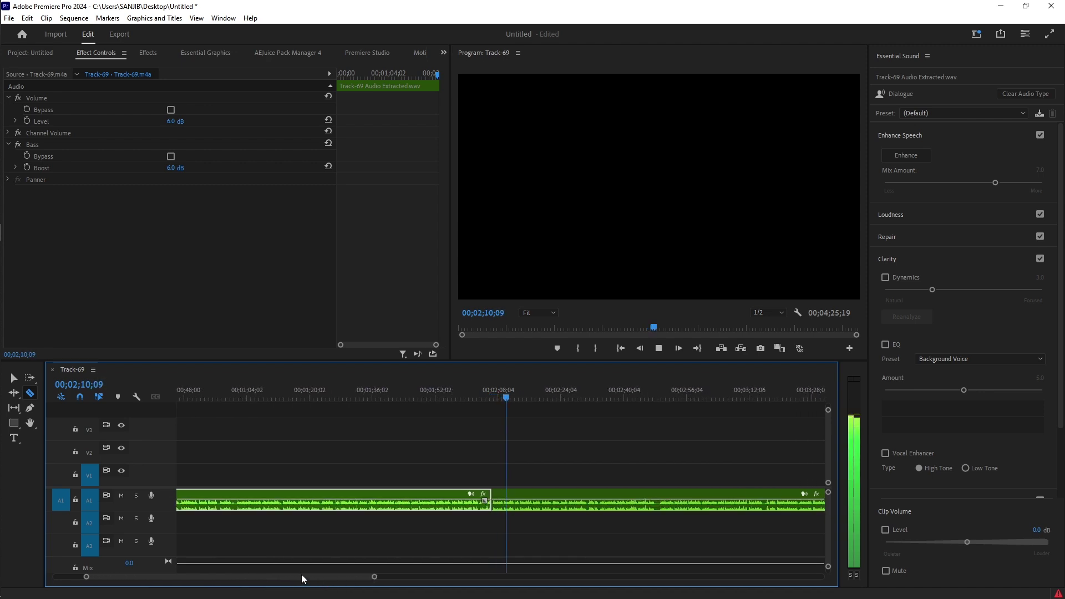
pyautogui.press('space')
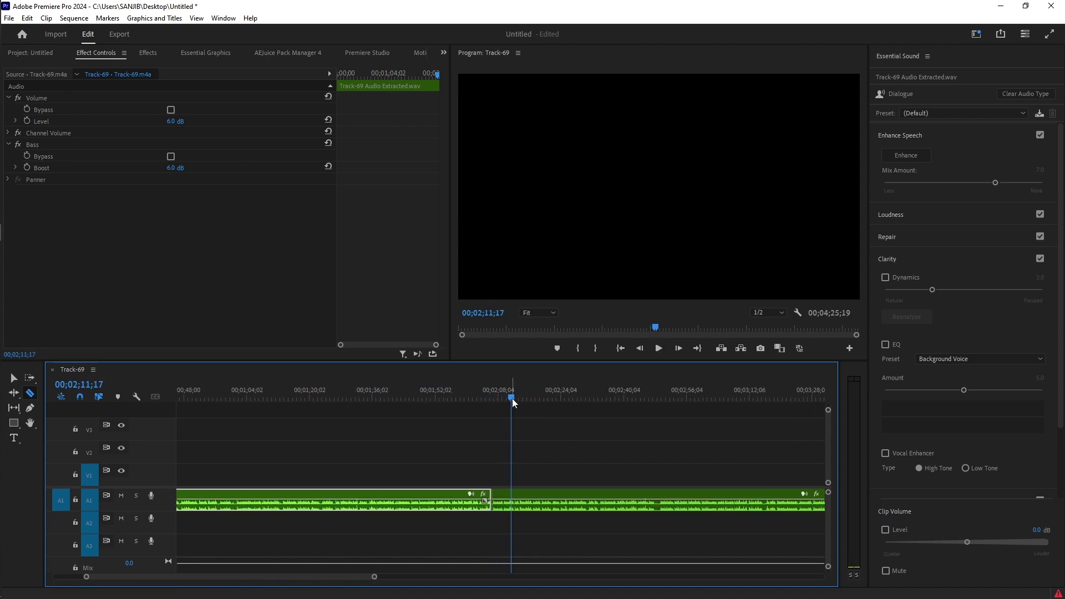
# Listen around 00;02;46;28 and split the clip with the Razor tool at the start of the silent gap, just before 00;02;48;04
pyautogui.moveTo(511, 397); pyautogui.dragTo(657, 398)
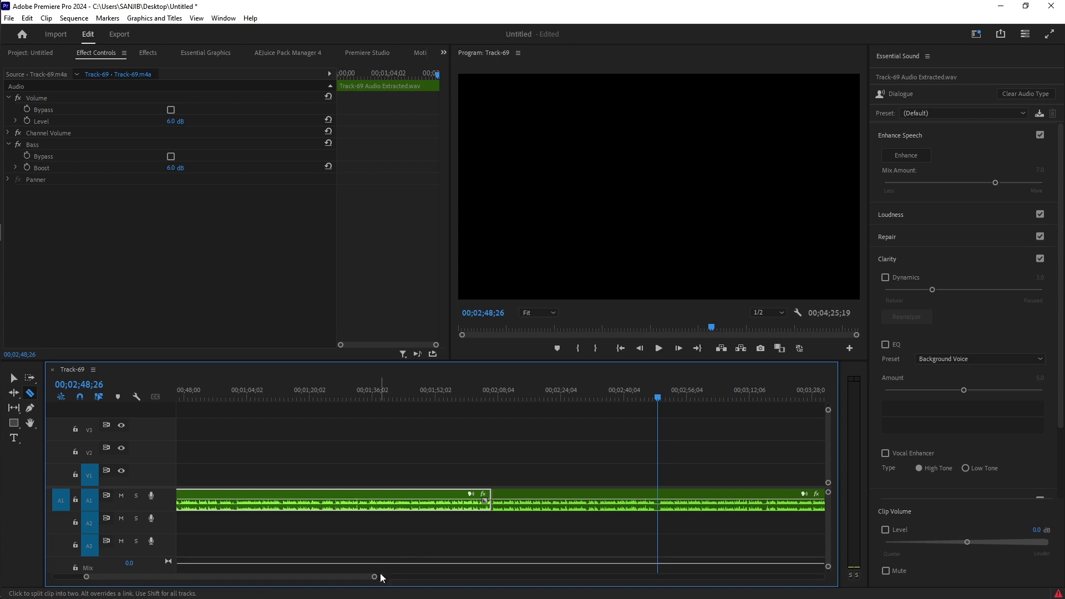
pyautogui.moveTo(381, 577); pyautogui.dragTo(282, 577)
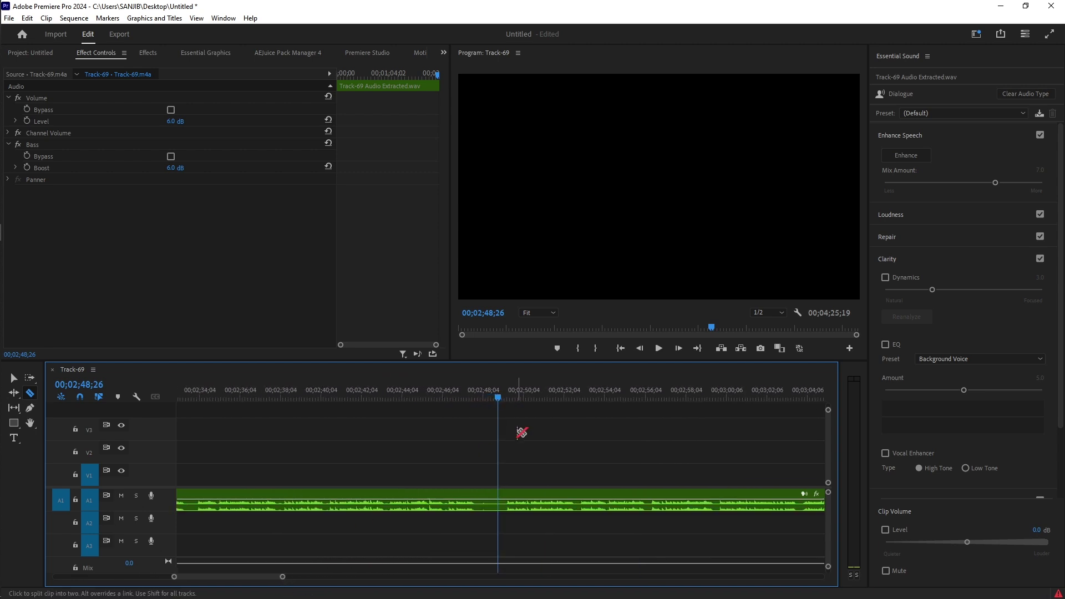
pyautogui.moveTo(498, 399); pyautogui.dragTo(454, 399)
pyautogui.press('space')
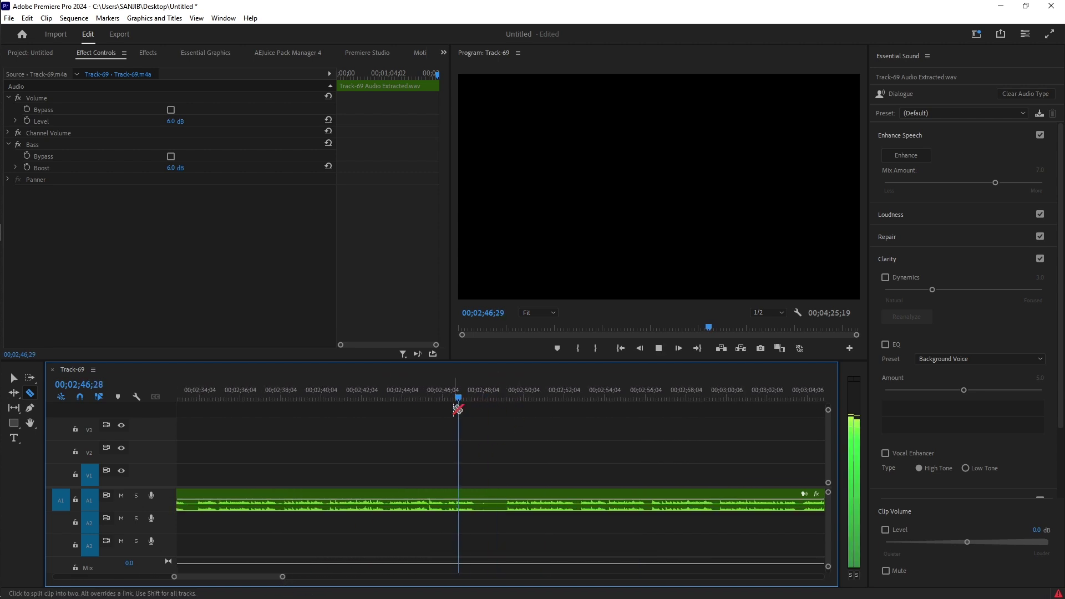
pyautogui.click(480, 492)
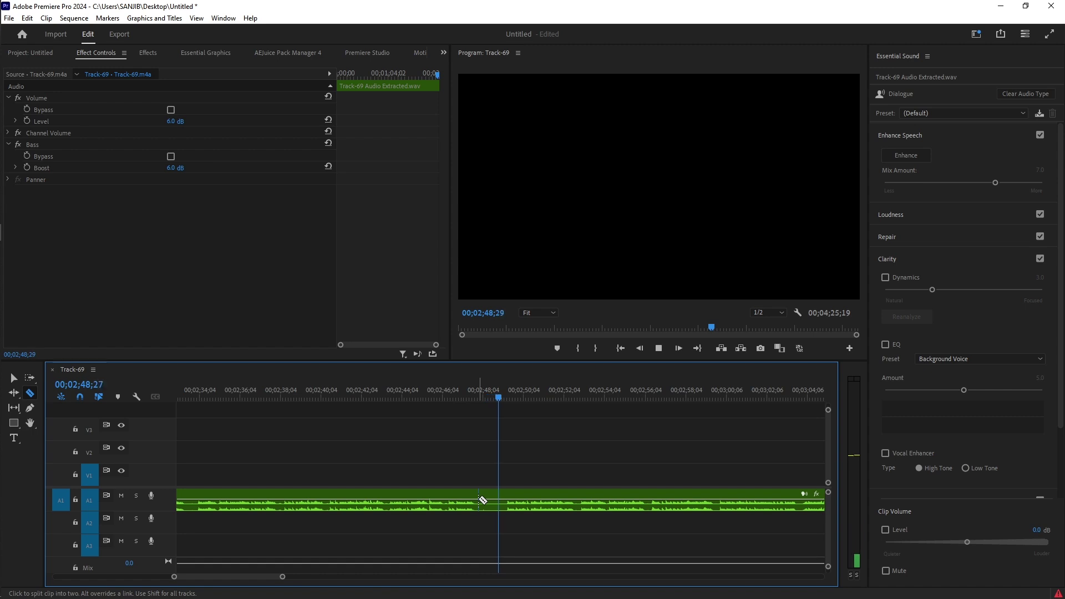
pyautogui.press('space')
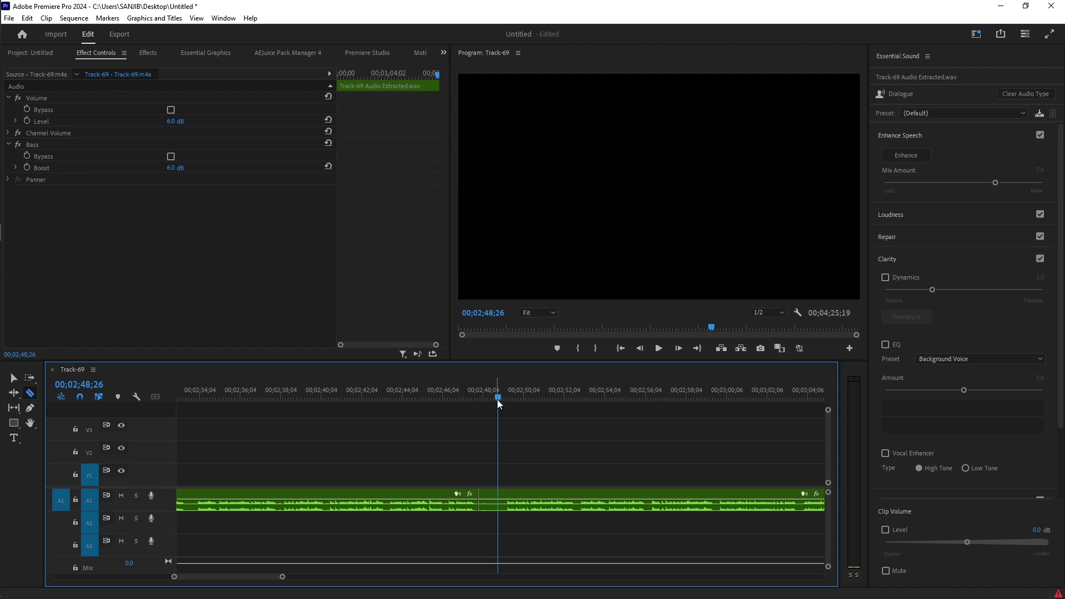
# Ripple-trim the silence after the new cut up to 00;02;48;26 and listen past 00;02;51;15
pyautogui.moveTo(498, 400); pyautogui.dragTo(478, 400)
pyautogui.press('space')
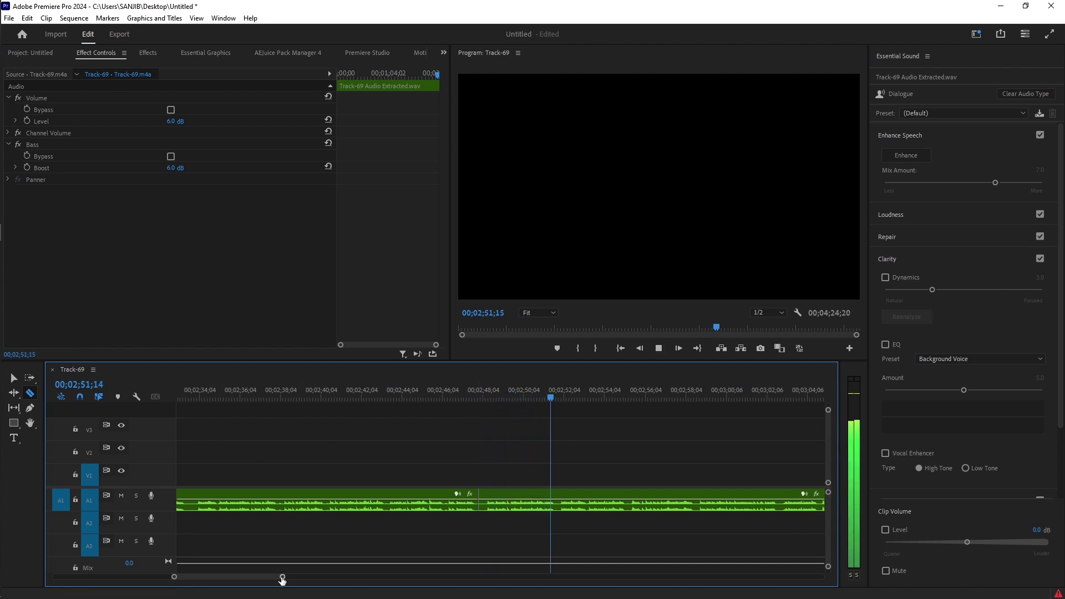
pyautogui.press('space')
# Split the clip with the Razor tool at 00;03;14;12, at the start of the next silent gap
pyautogui.moveTo(282, 579); pyautogui.dragTo(324, 582)
pyautogui.moveTo(497, 404); pyautogui.dragTo(675, 420)
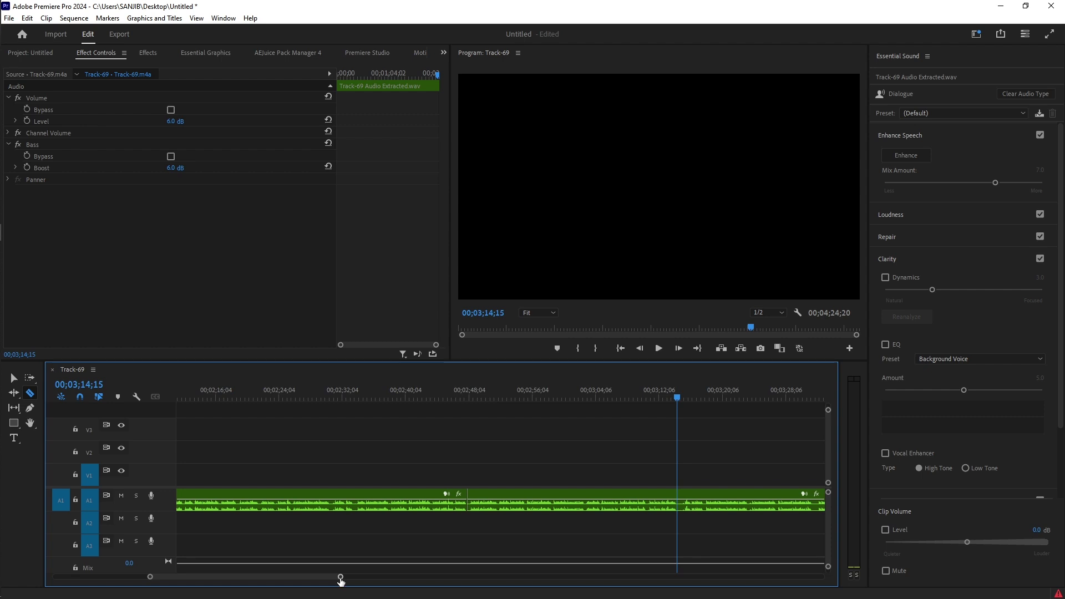
pyautogui.moveTo(341, 578); pyautogui.dragTo(263, 577)
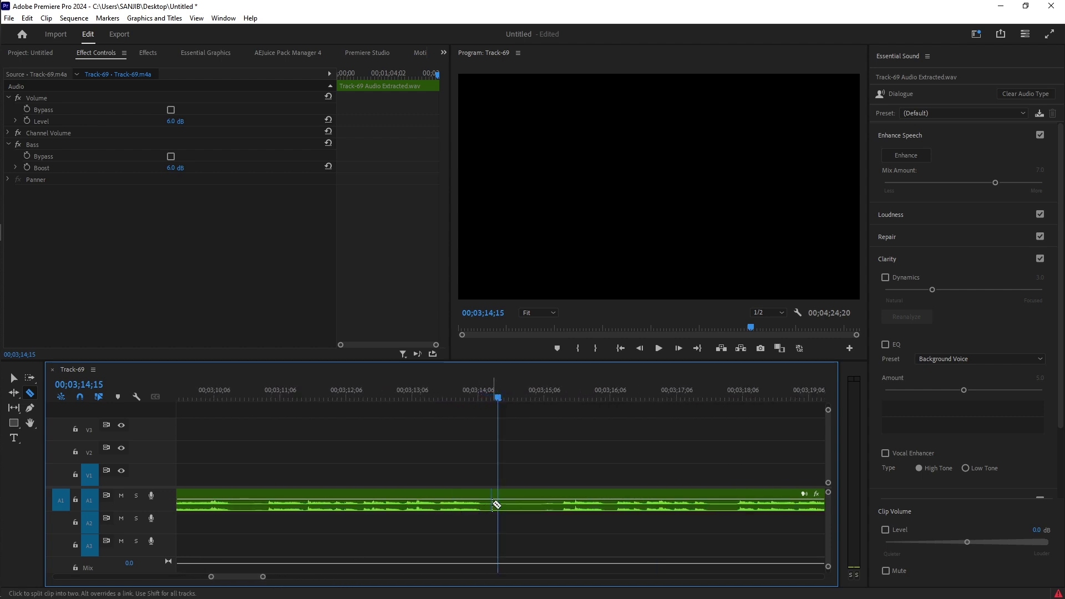
pyautogui.press('space')
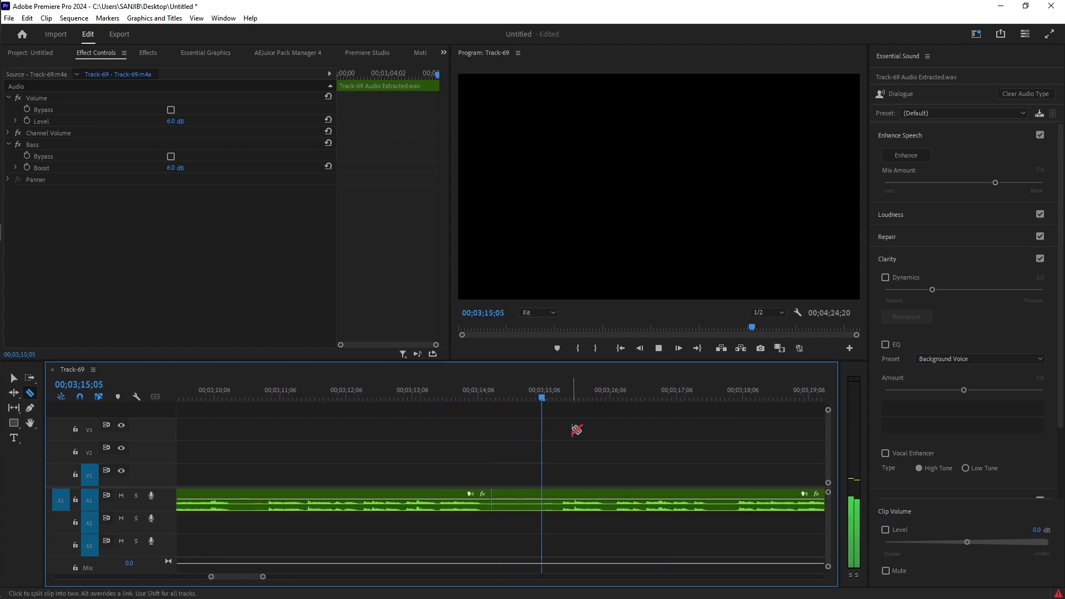
# Ripple-trim the silence after the 00;03;14;12 cut up to 00;03;15;10 and play the speech that follows
pyautogui.press('space')
pyautogui.press('space')
pyautogui.press('space')
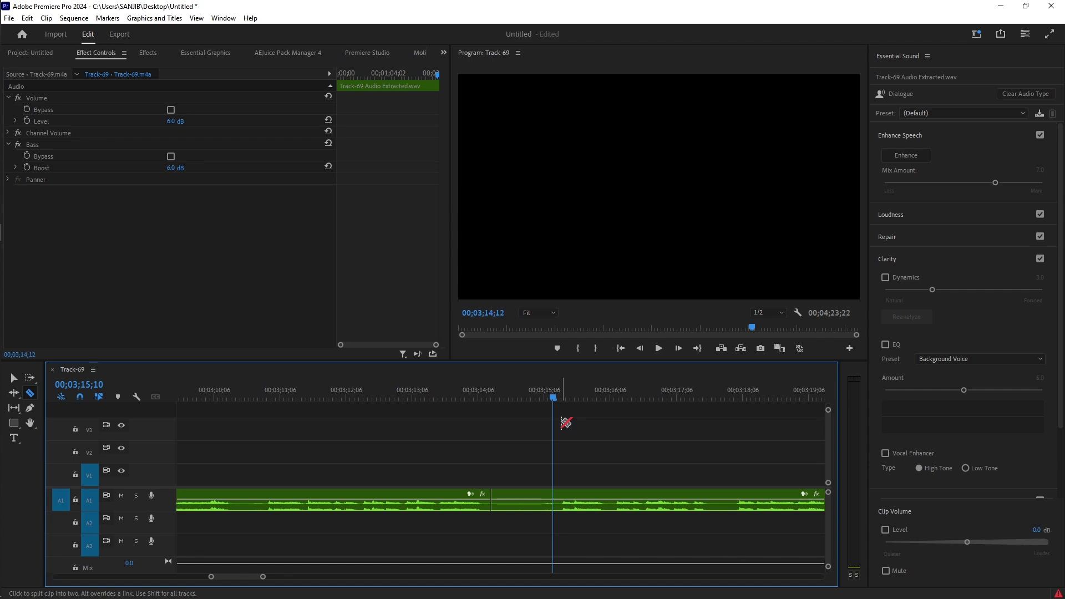
pyautogui.press('space')
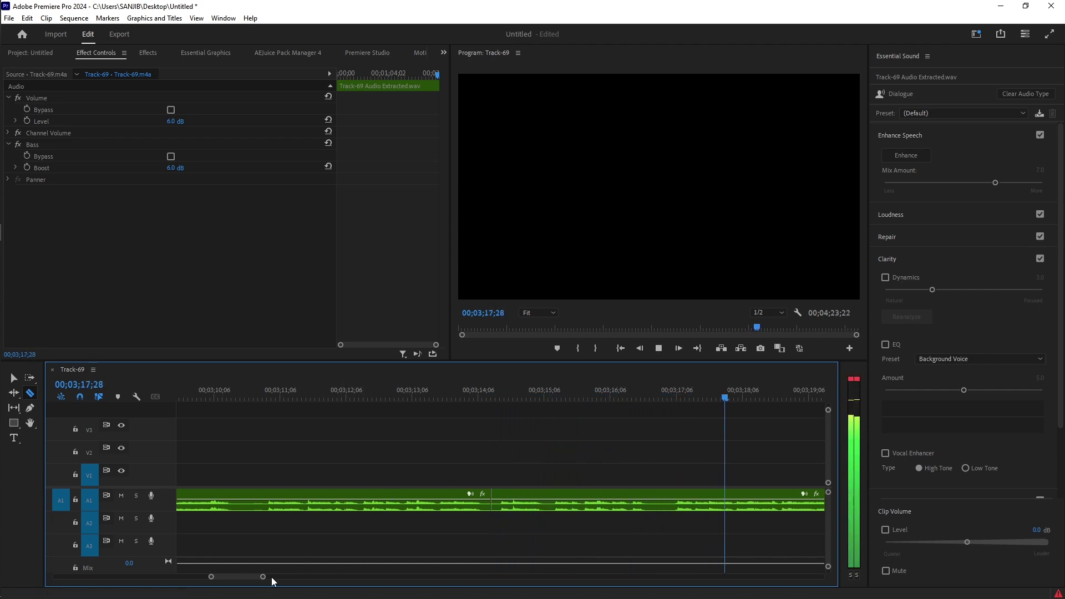
# Listen up to 00;03;31;12, split the clip at 00;03;30;19 and ripple-trim about half of the silent gap after the cut
pyautogui.moveTo(262, 580); pyautogui.dragTo(290, 580)
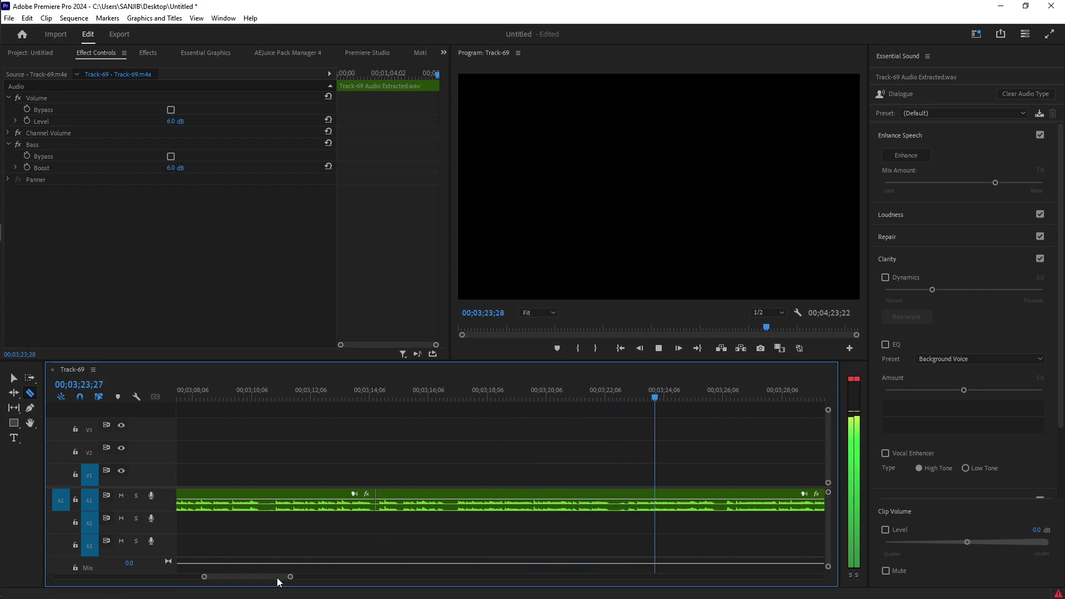
pyautogui.moveTo(278, 582); pyautogui.dragTo(289, 582)
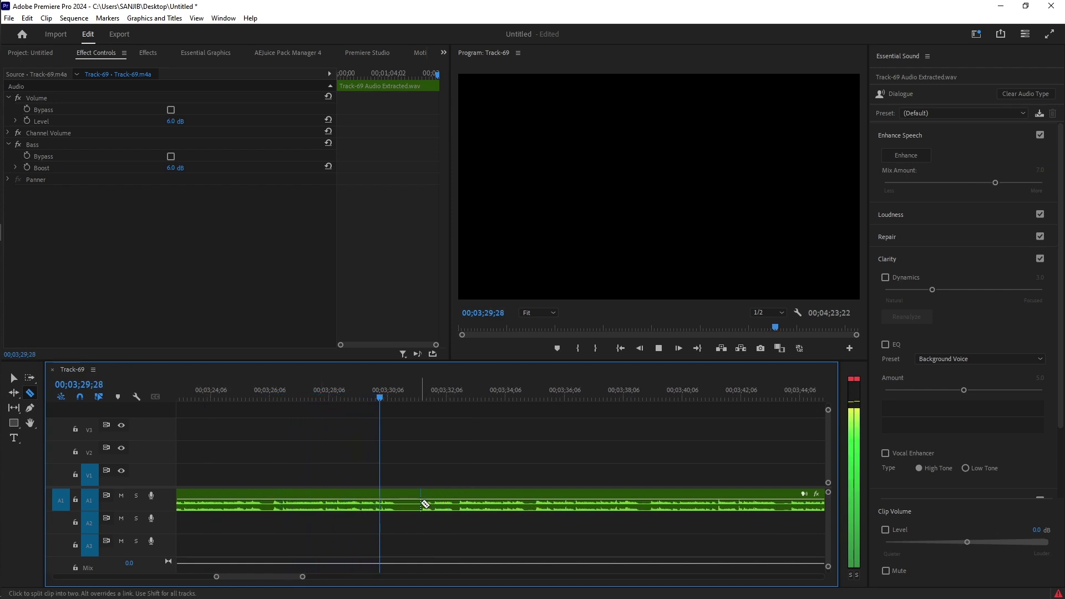
pyautogui.click(399, 504)
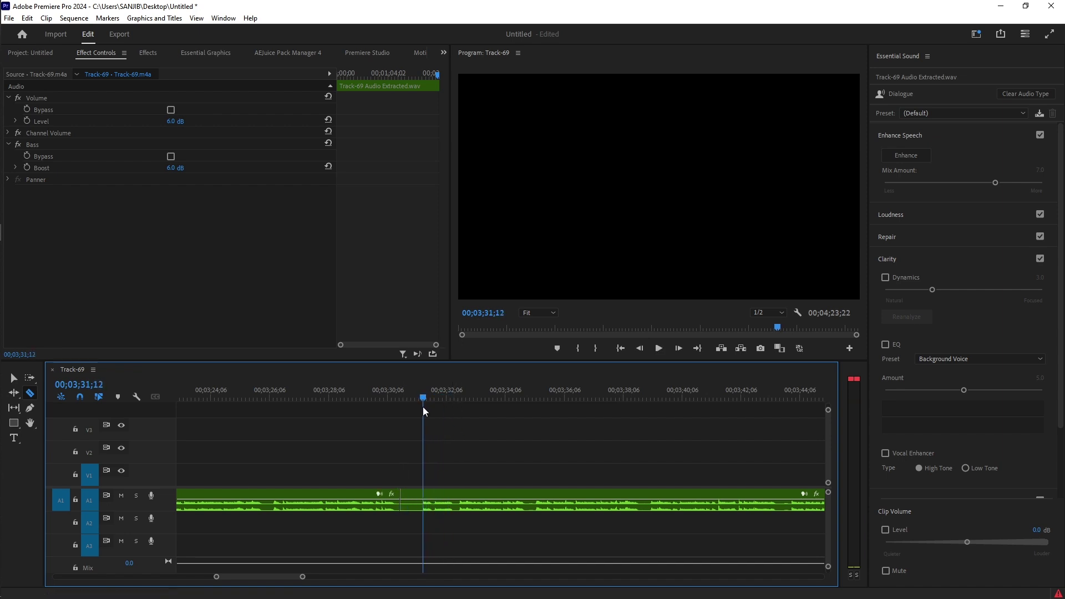
pyautogui.moveTo(423, 410); pyautogui.dragTo(411, 413)
pyautogui.press('Up')
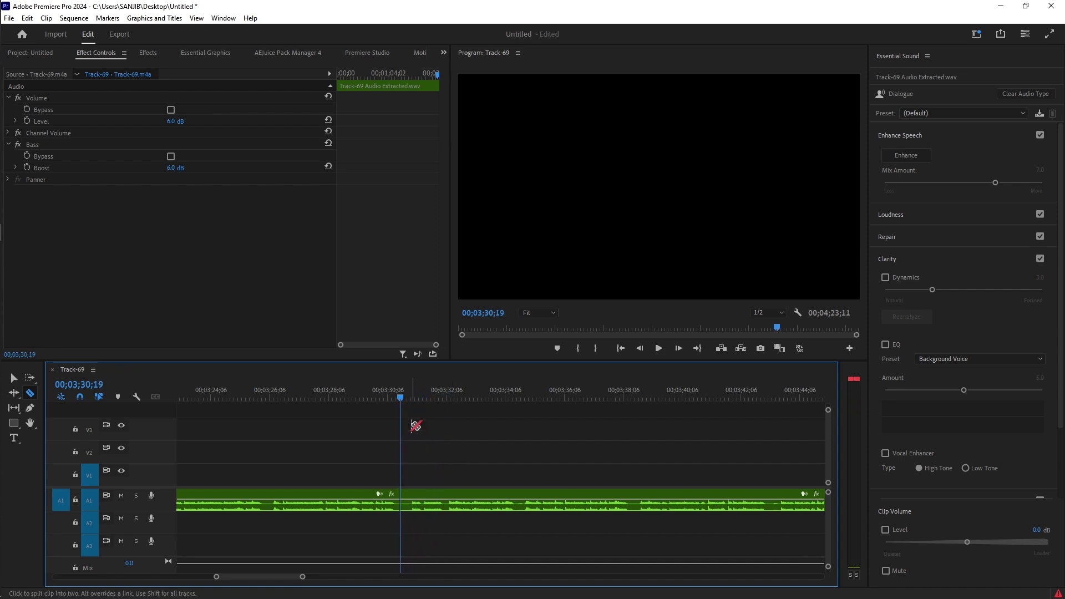
# Listen to the recording's end from 00;04;21;00 and split the clip at 00;04;22;03, just after the last words
pyautogui.moveTo(300, 578); pyautogui.dragTo(407, 586)
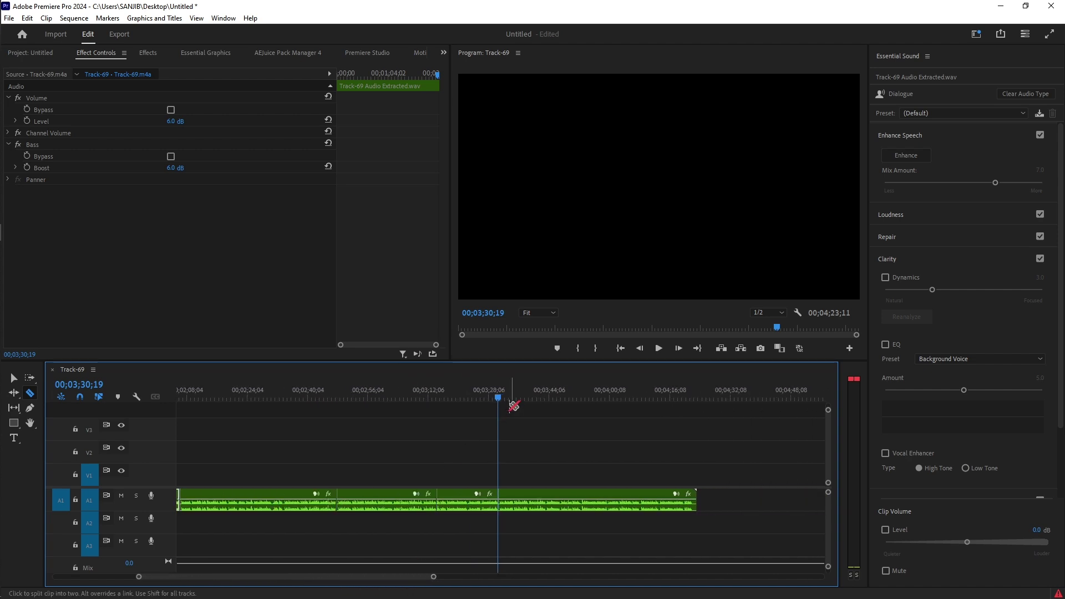
pyautogui.moveTo(513, 406); pyautogui.dragTo(691, 421)
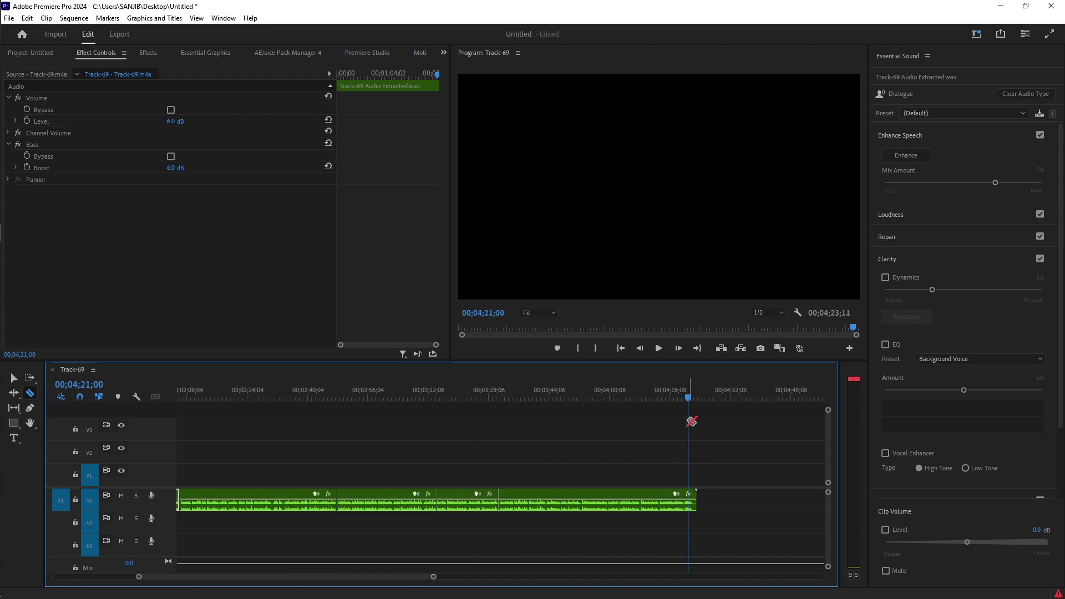
pyautogui.press('space')
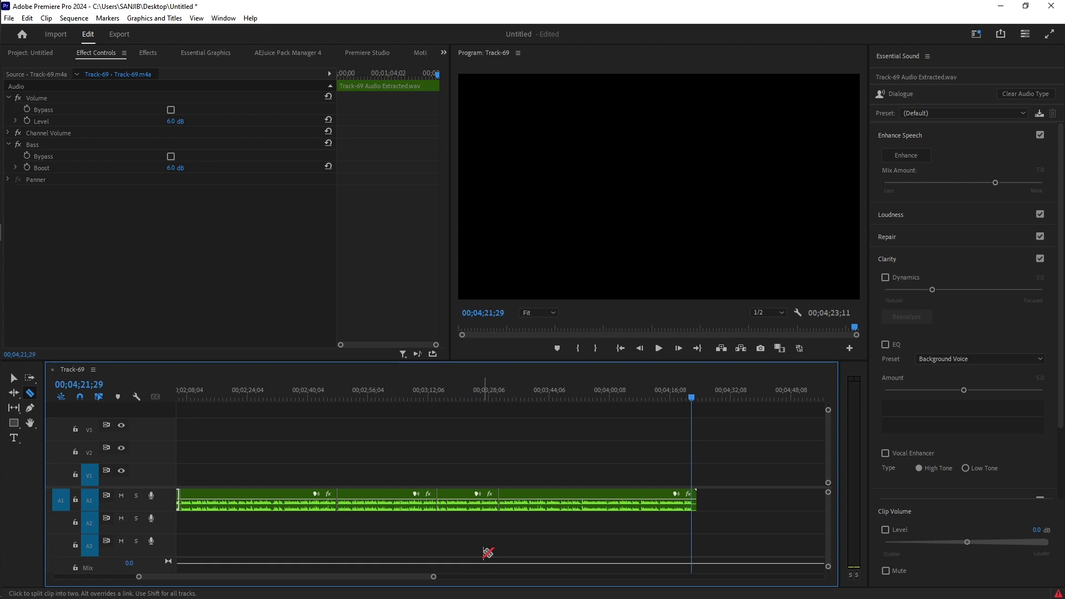
pyautogui.moveTo(434, 576); pyautogui.dragTo(325, 582)
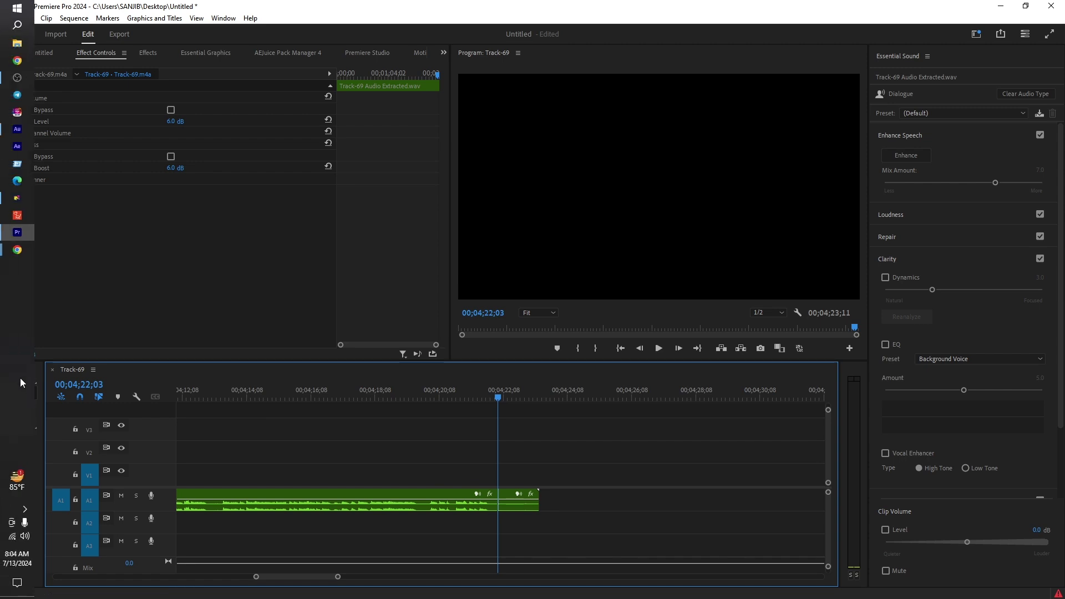
# Delete the silent piece after the cut at the end of the recording with the Selection tool
pyautogui.click(13, 377)
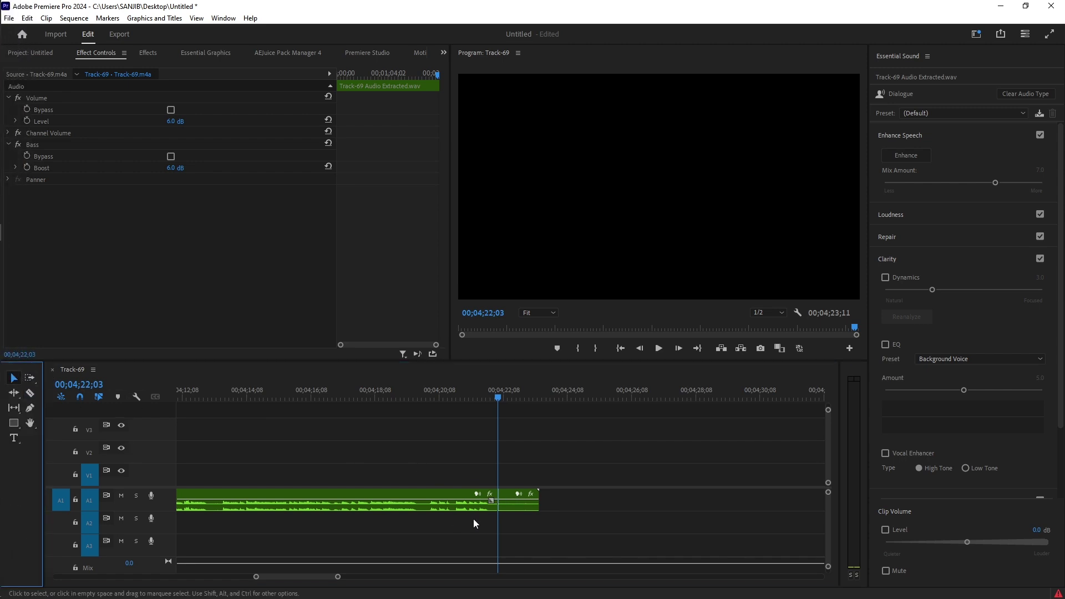
pyautogui.click(518, 504)
pyautogui.press('Delete')
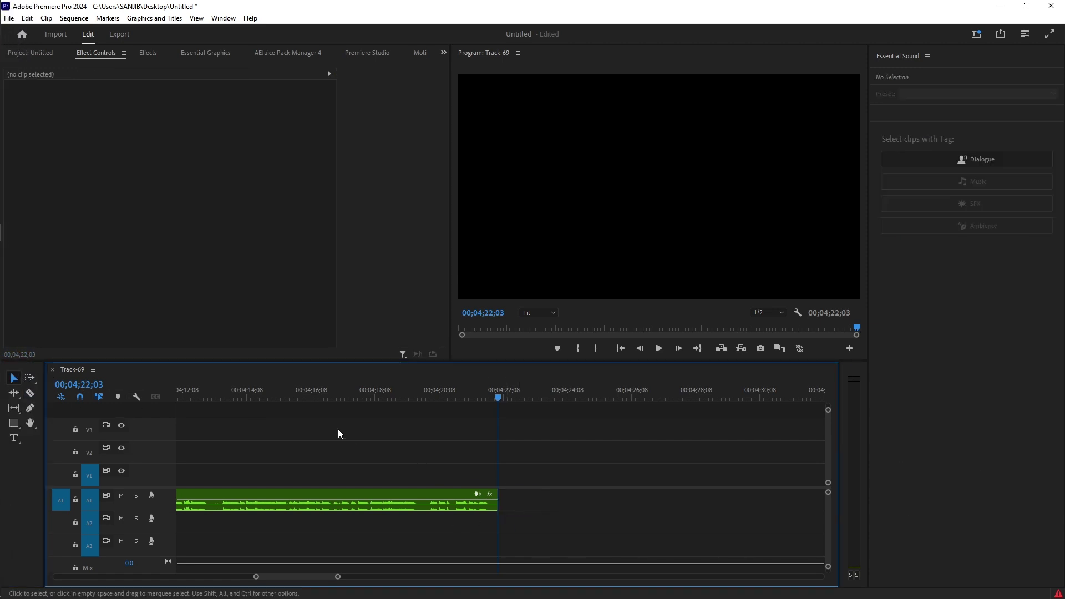
# Return the playhead to the sequence start and set up a media export in MP3 format
pyautogui.moveTo(481, 331); pyautogui.dragTo(422, 330)
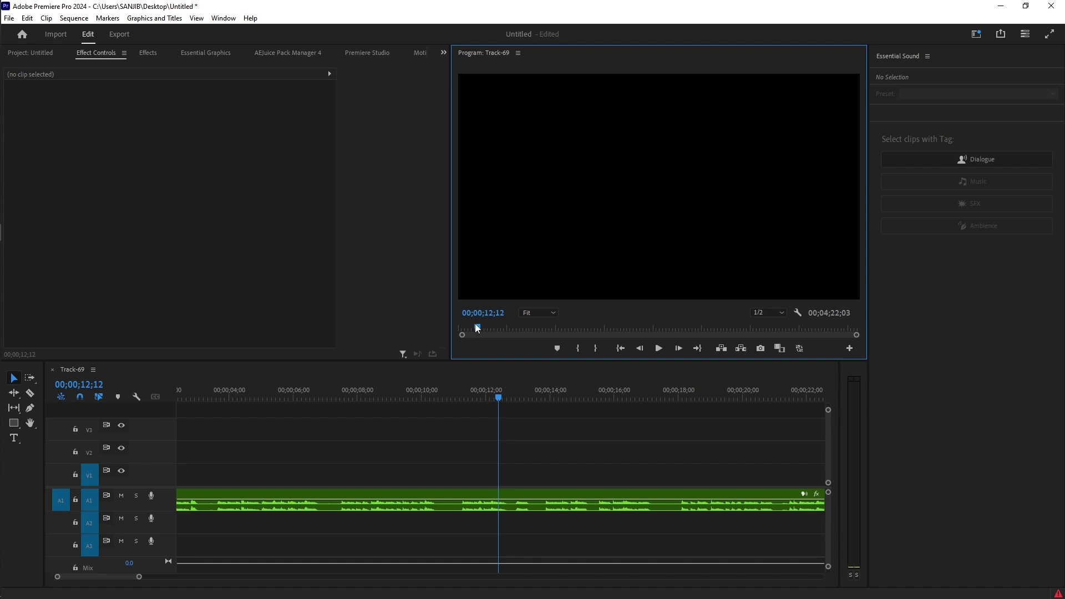
pyautogui.click(9, 18)
pyautogui.moveTo(97, 319)
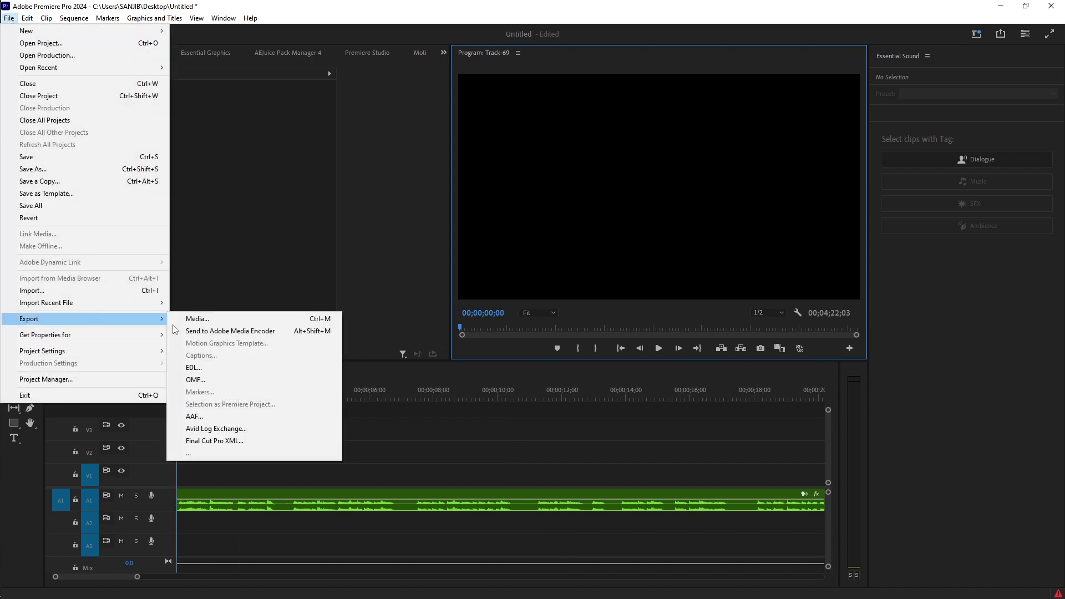
pyautogui.click(227, 320)
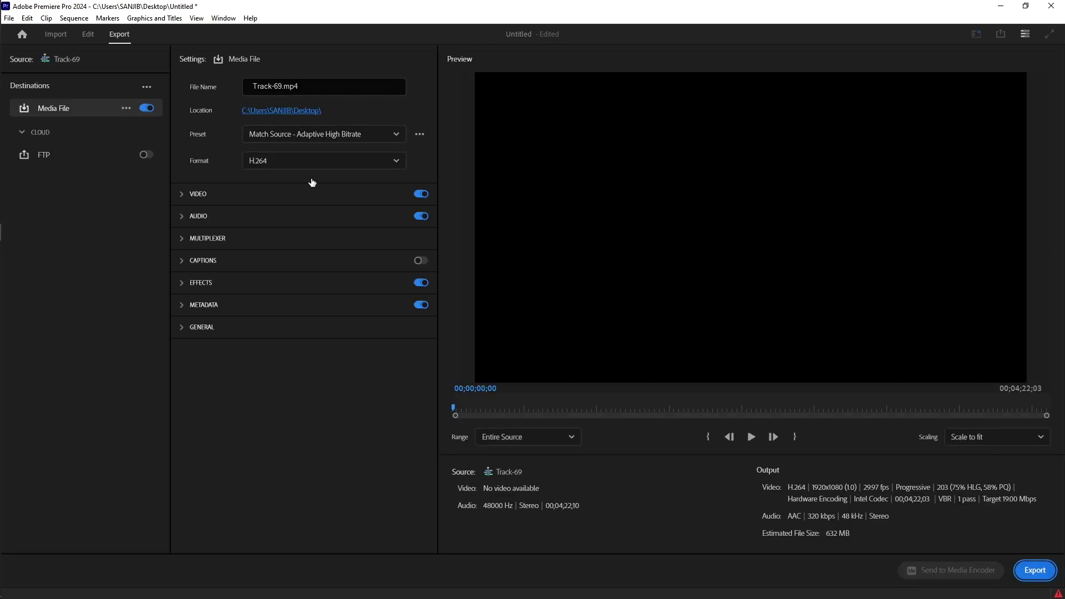
pyautogui.click(311, 162)
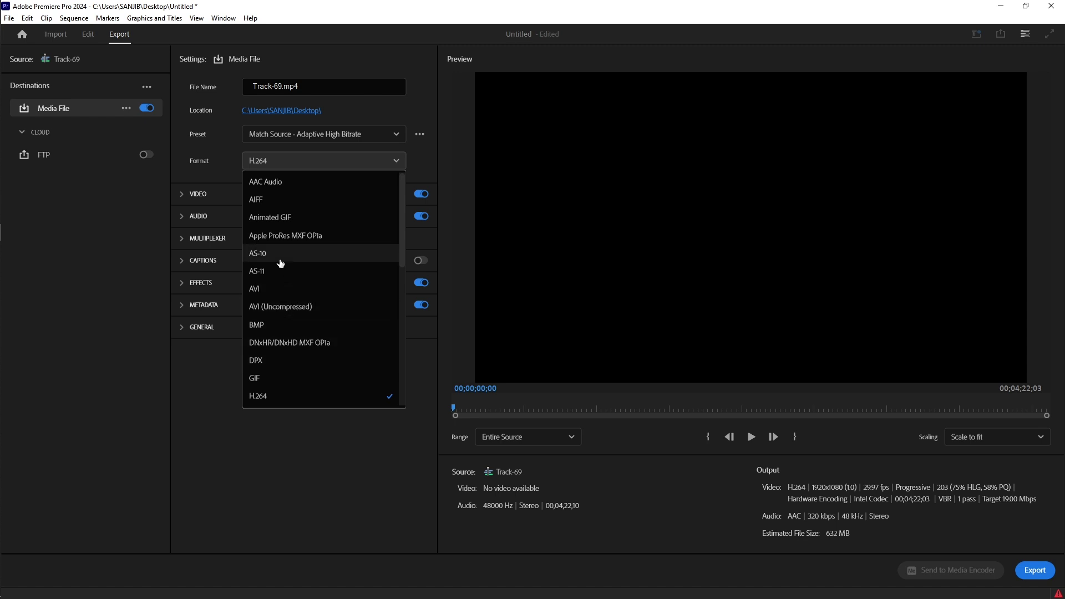
pyautogui.scroll(-3, 280, 266)
pyautogui.click(279, 363)
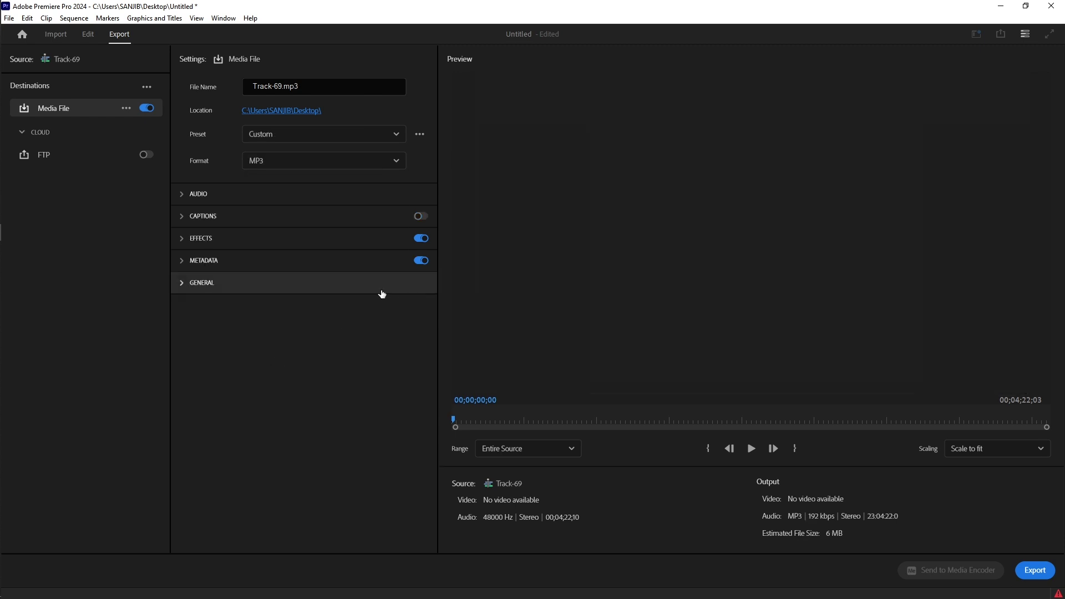
# Name the output file final, choose the Desktop as its save location and export the audio
pyautogui.click(295, 114)
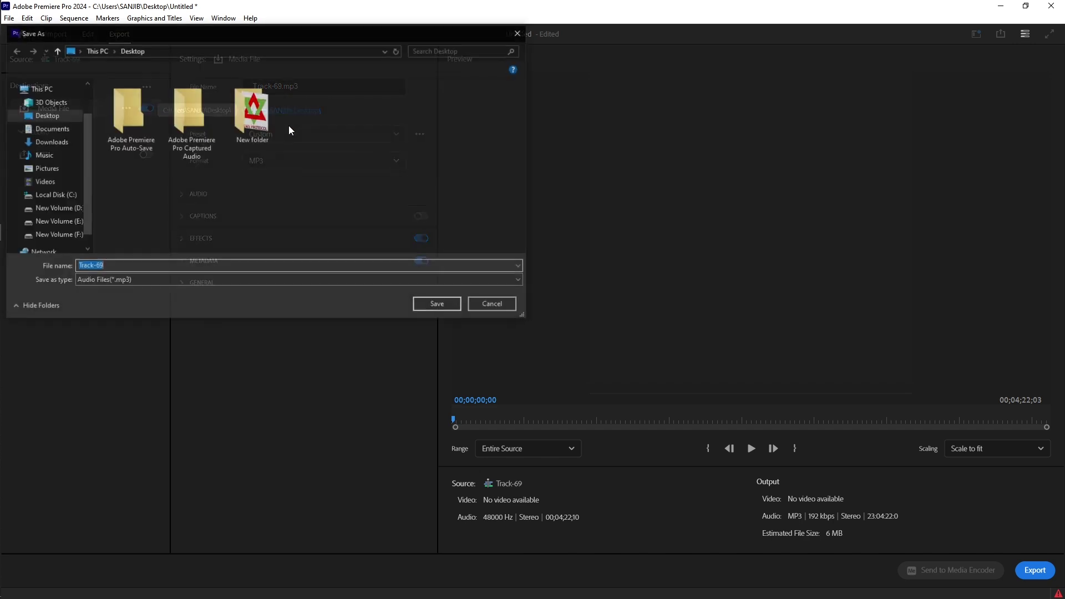
pyautogui.click(52, 87)
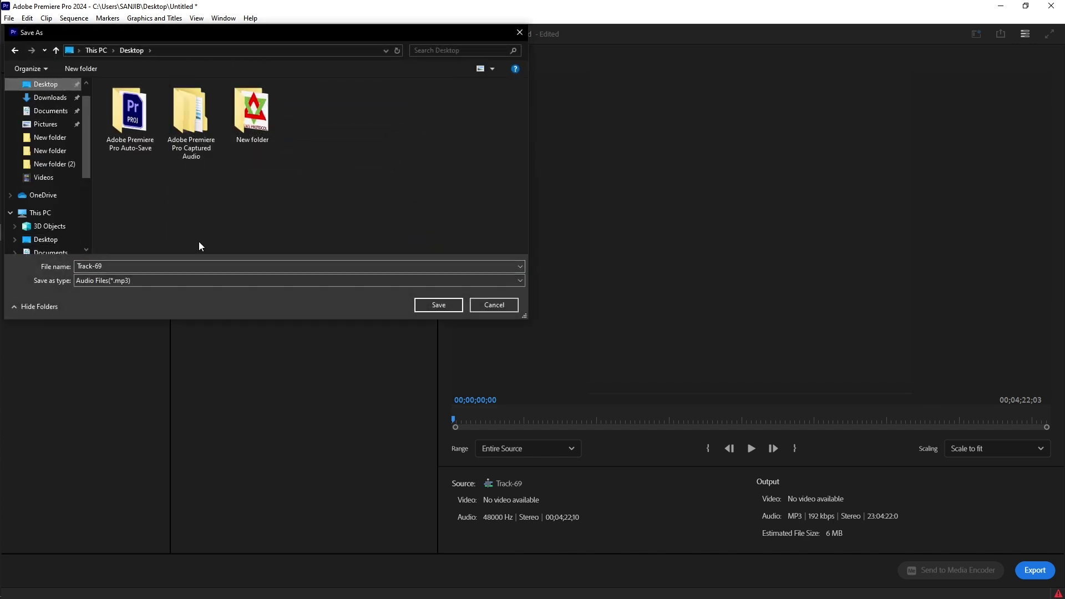
pyautogui.click(136, 267)
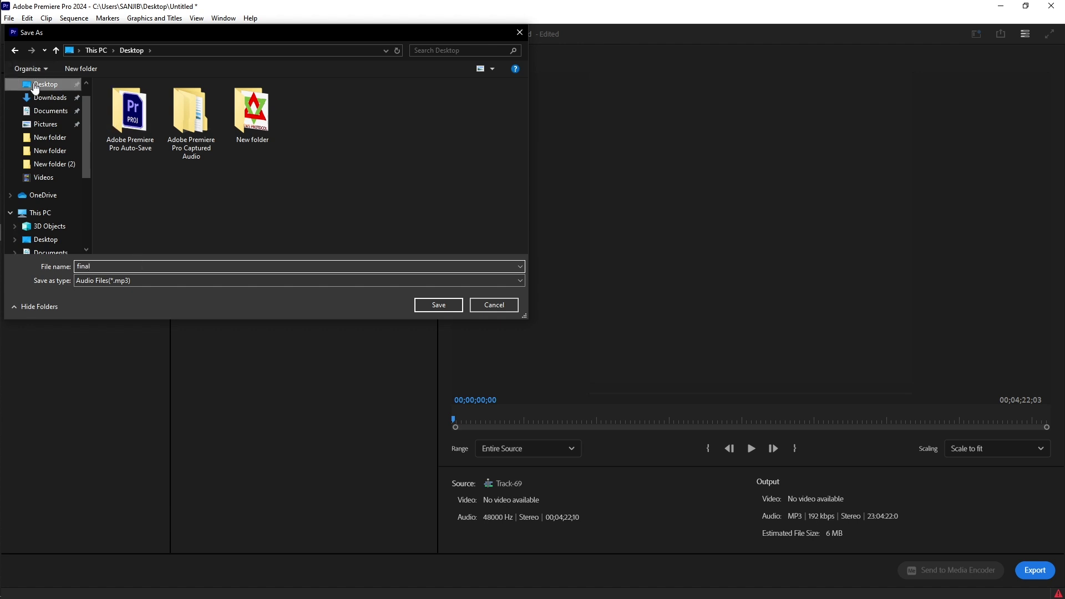
pyautogui.click(44, 84)
pyautogui.click(434, 307)
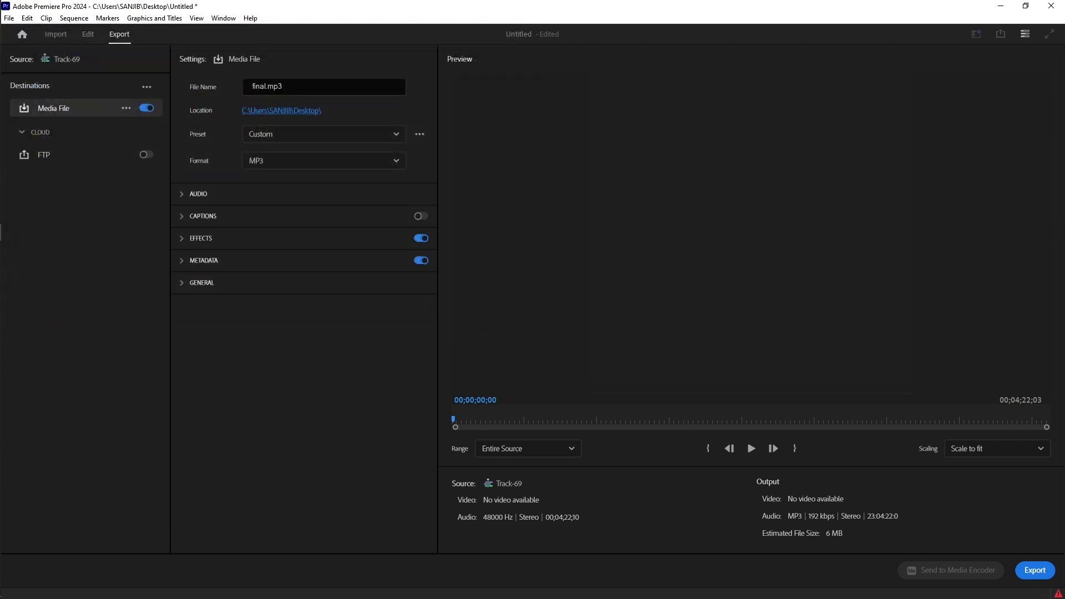
pyautogui.click(1035, 570)
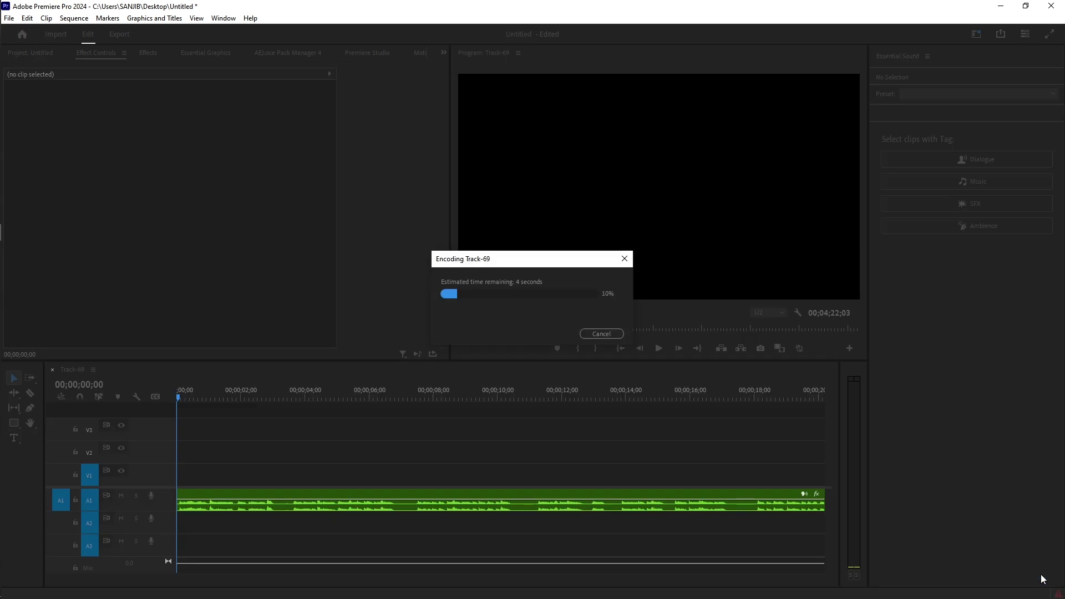